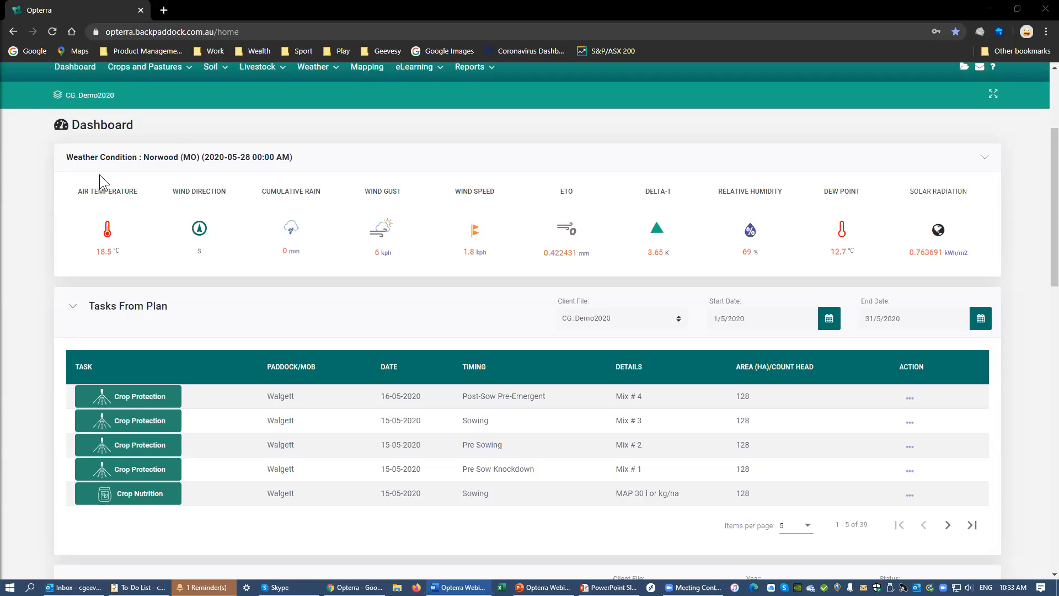
Look through the list of available client files and keep CG_Demo2020 selected
{"action": "left_click", "coordinate": [85, 96]}
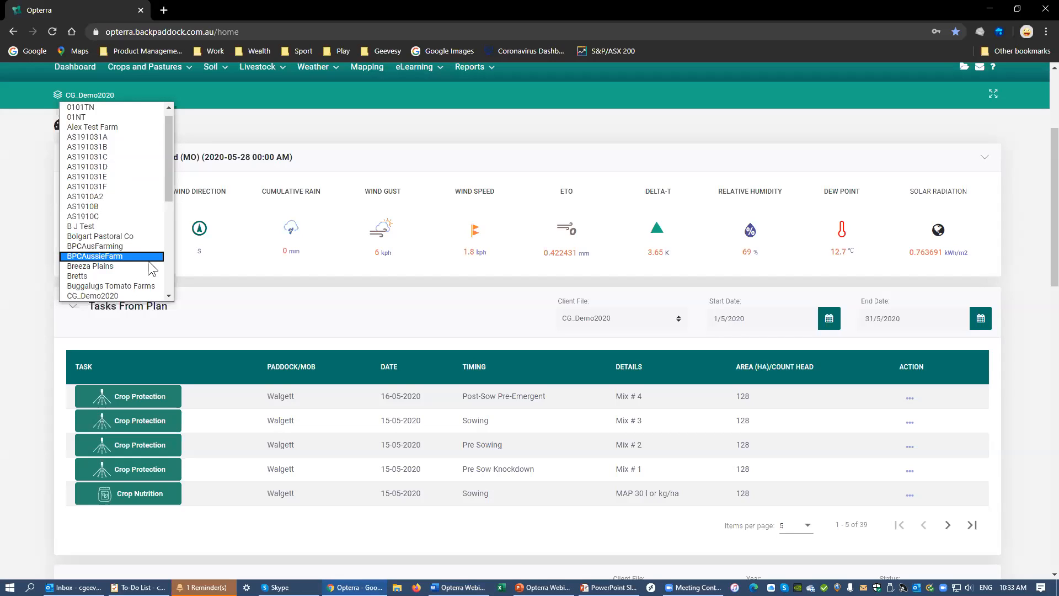
{"action": "left_click", "coordinate": [24, 265]}
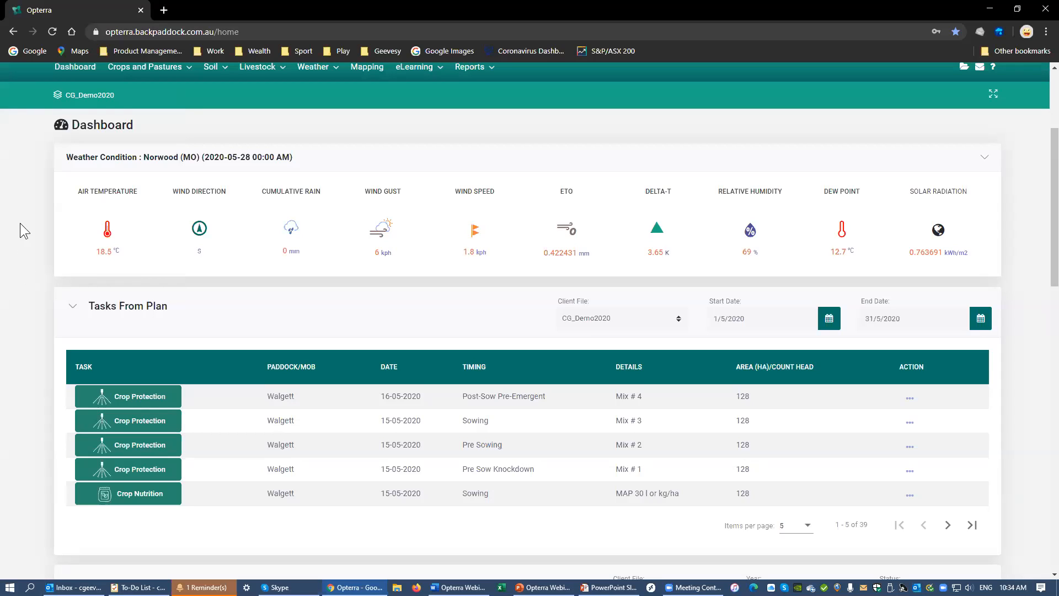
Show 25 items per page in the Tasks From Plan table
{"action": "scroll", "coordinate": [20, 223], "scroll_direction": "down", "scroll_amount": 2}
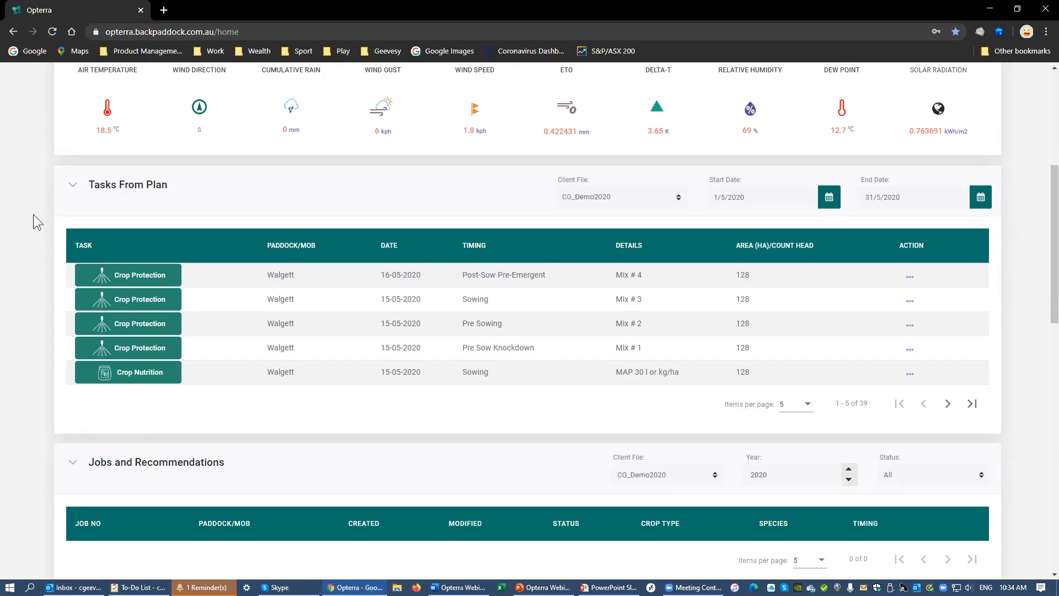
{"action": "scroll", "coordinate": [33, 214], "scroll_direction": "down", "scroll_amount": 1}
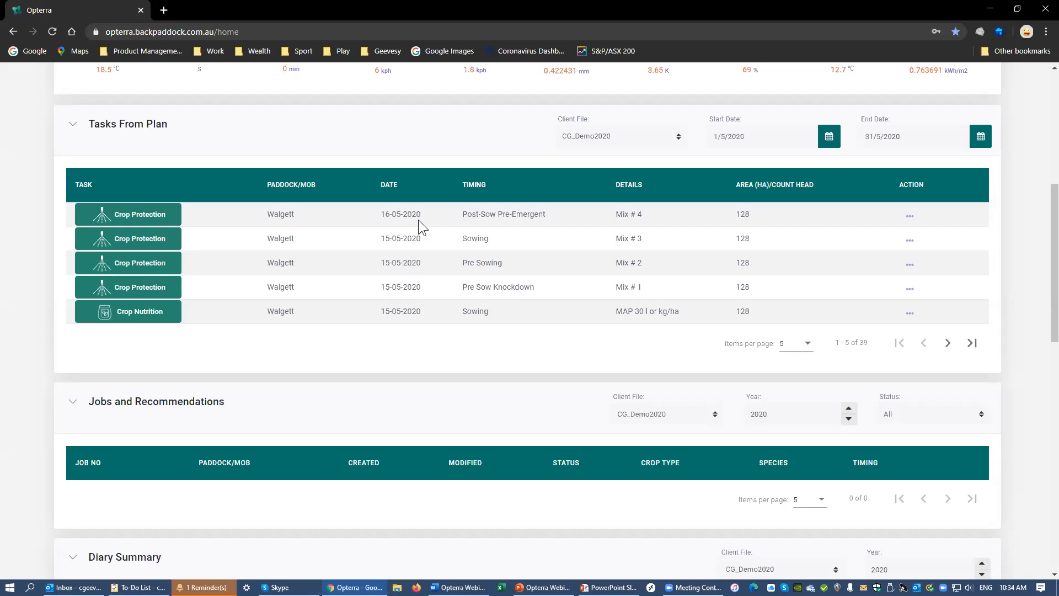
{"action": "left_click", "coordinate": [801, 343]}
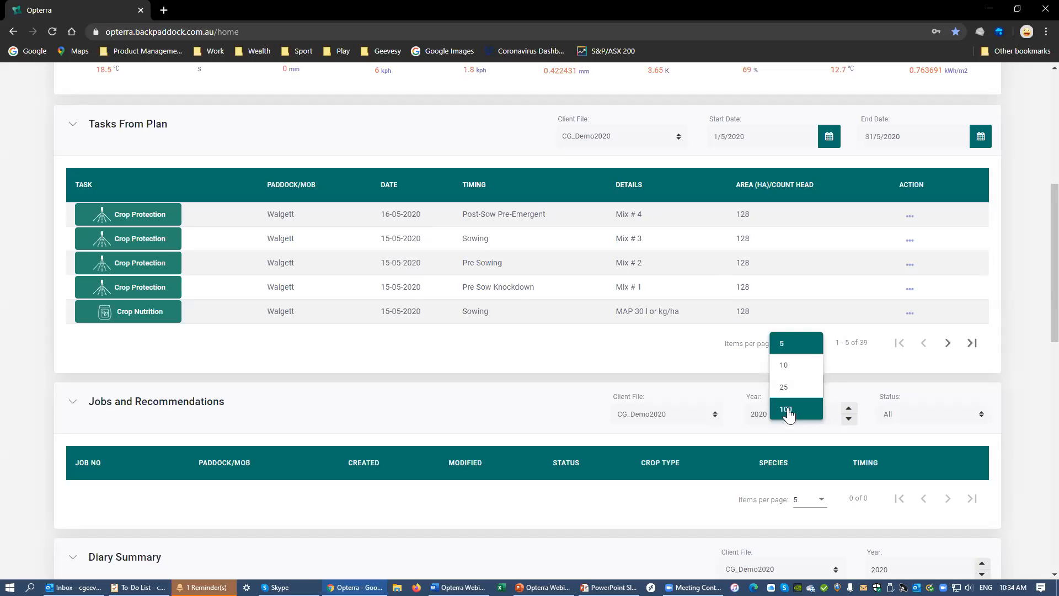
{"action": "left_click", "coordinate": [790, 388]}
{"action": "scroll", "coordinate": [655, 391], "scroll_direction": "down", "scroll_amount": 1}
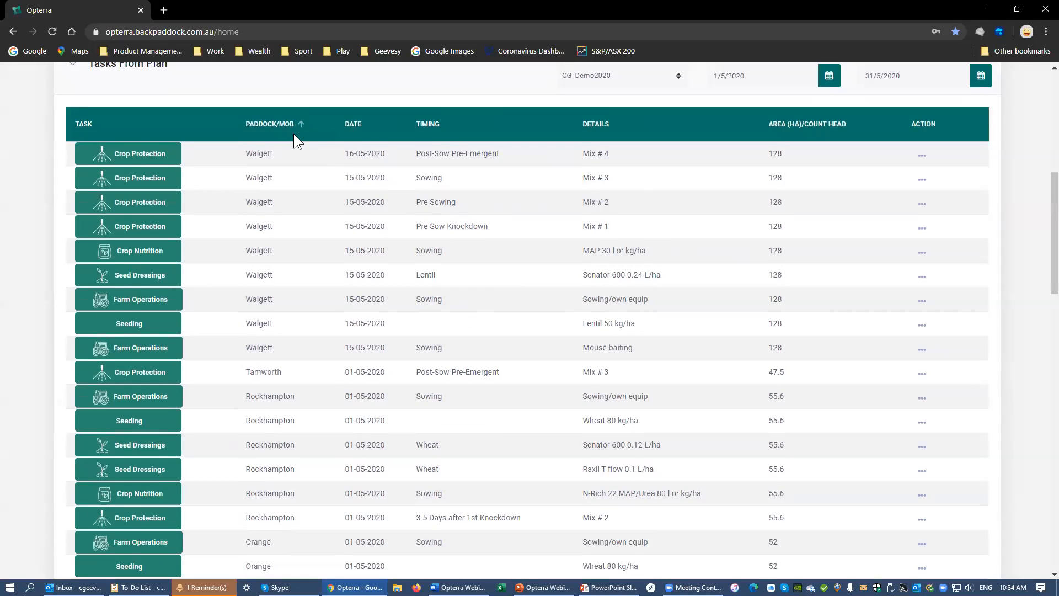
Sort the plan tasks by date, details and paddock/mob in turn, finishing with ascending date order
{"action": "left_click", "coordinate": [356, 123]}
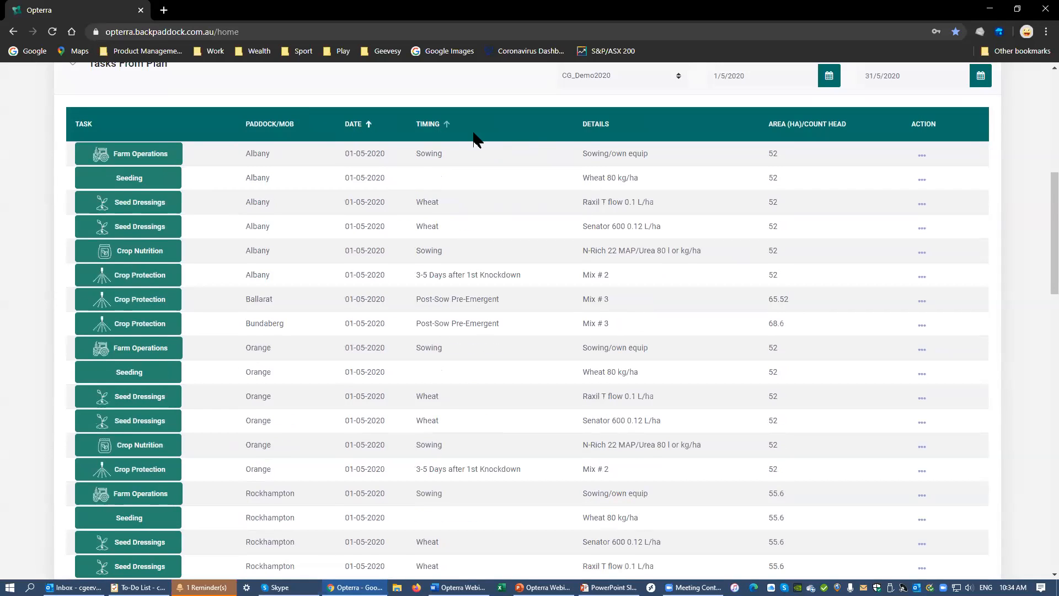
{"action": "left_click", "coordinate": [601, 131]}
{"action": "left_click", "coordinate": [279, 126]}
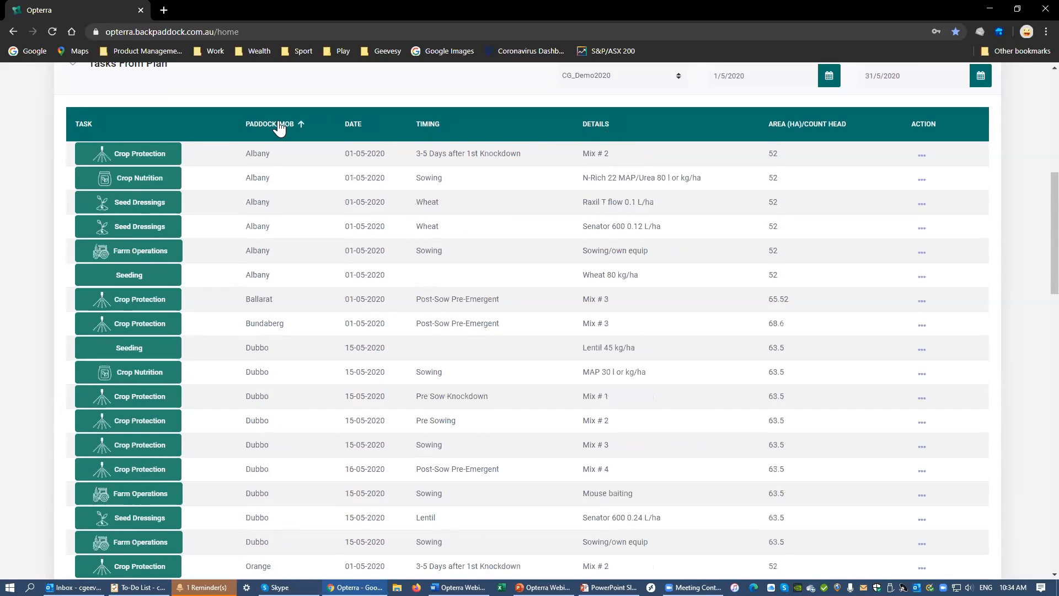
{"action": "left_click", "coordinate": [350, 125]}
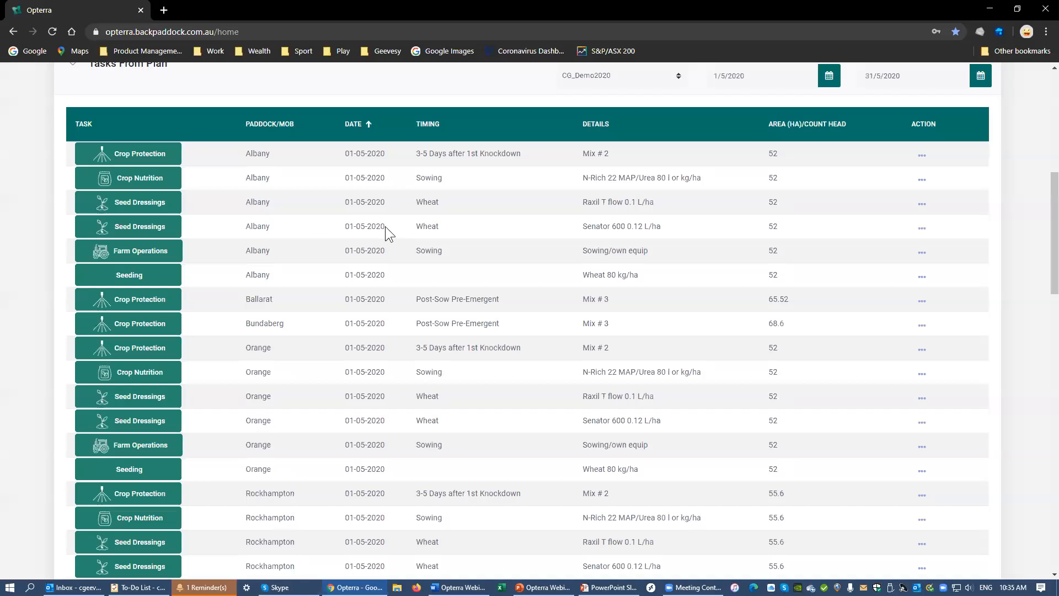
Open Albany's Crop Protection task for Mix # 2 in Crop Planning and display the zone's planned sprays
{"action": "left_click", "coordinate": [128, 160]}
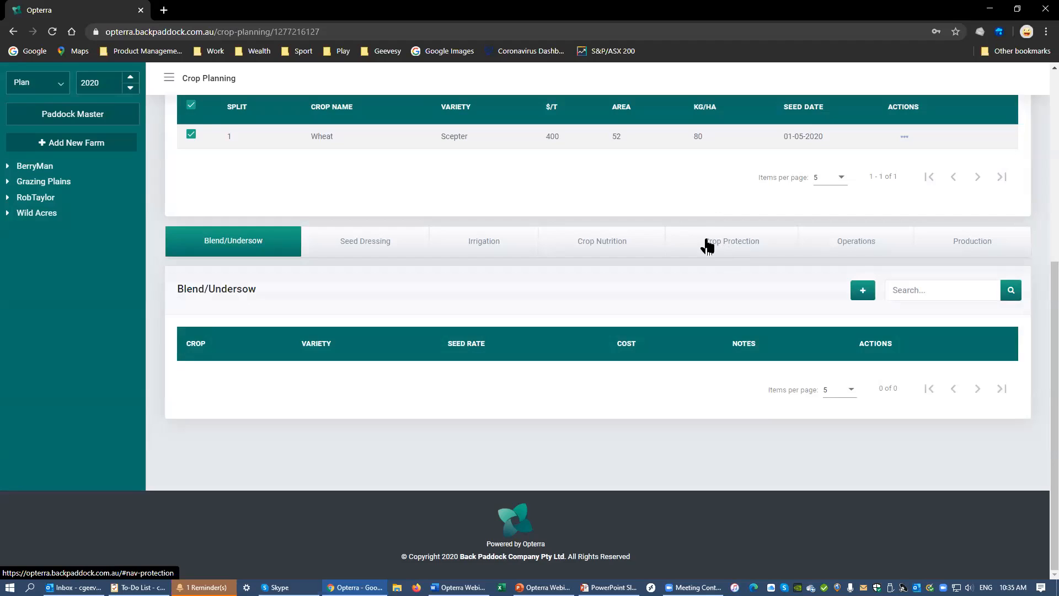
{"action": "scroll", "coordinate": [705, 244], "scroll_direction": "up", "scroll_amount": 1}
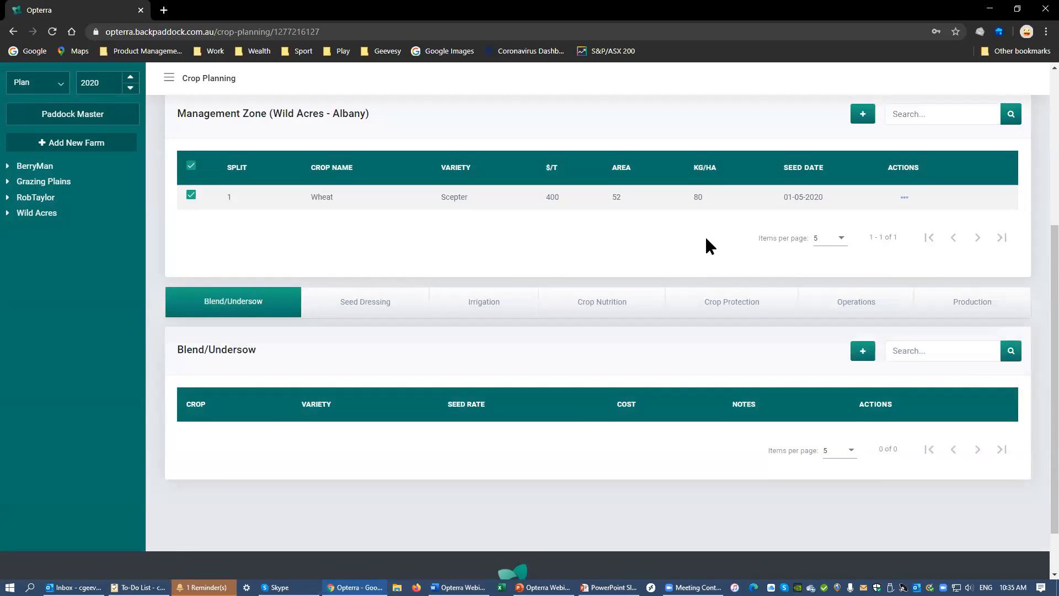
{"action": "left_click", "coordinate": [707, 306]}
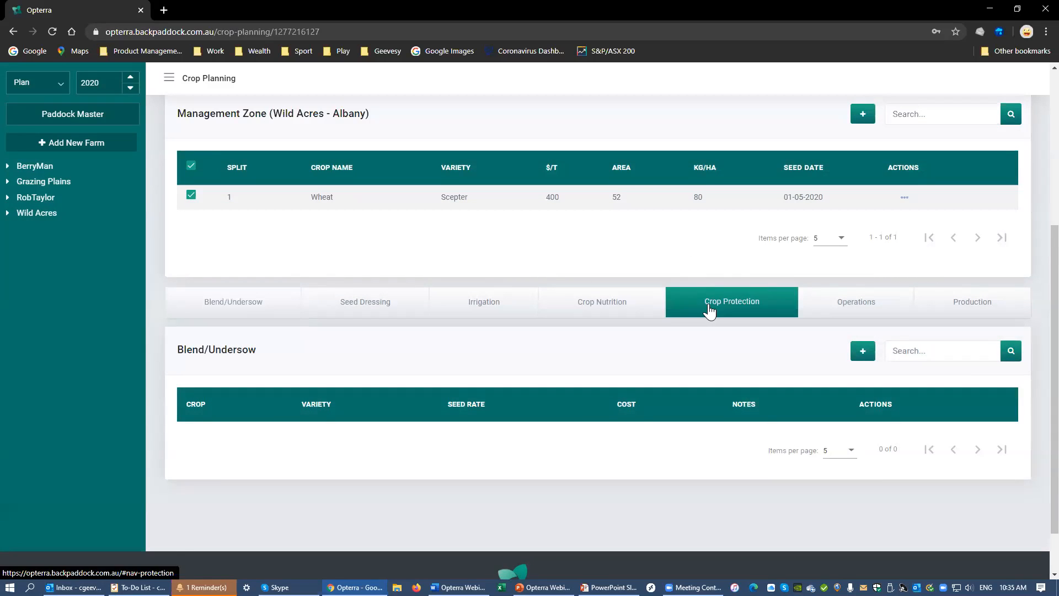
{"action": "scroll", "coordinate": [638, 308], "scroll_direction": "down", "scroll_amount": 1}
{"action": "scroll", "coordinate": [638, 309], "scroll_direction": "down", "scroll_amount": 2}
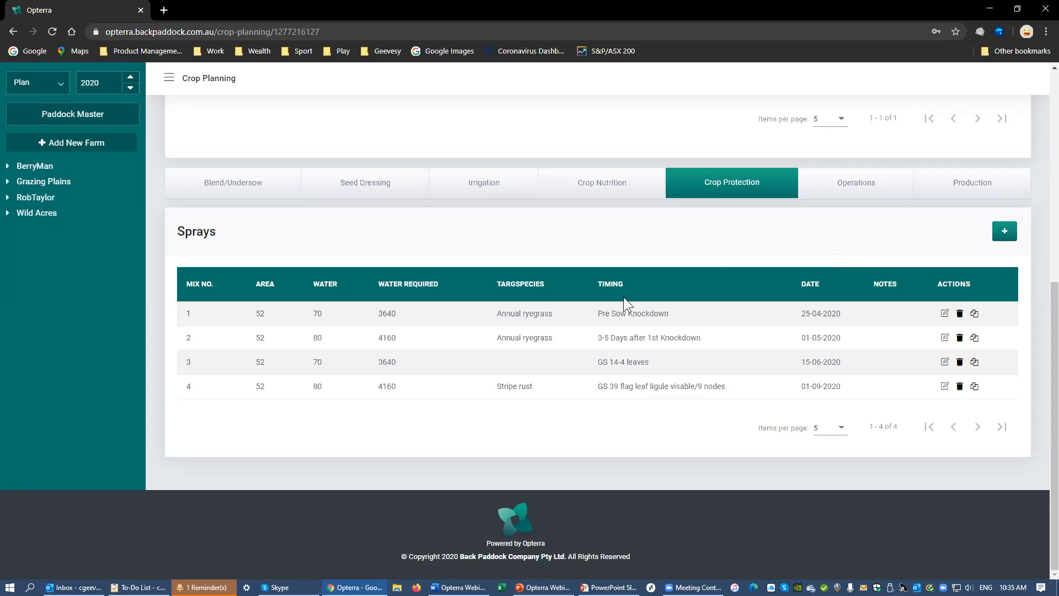
Copy the mix 1 spray plan to actual, and copy all plans of Albany's wheat management zone to actuals
{"action": "left_click", "coordinate": [975, 315]}
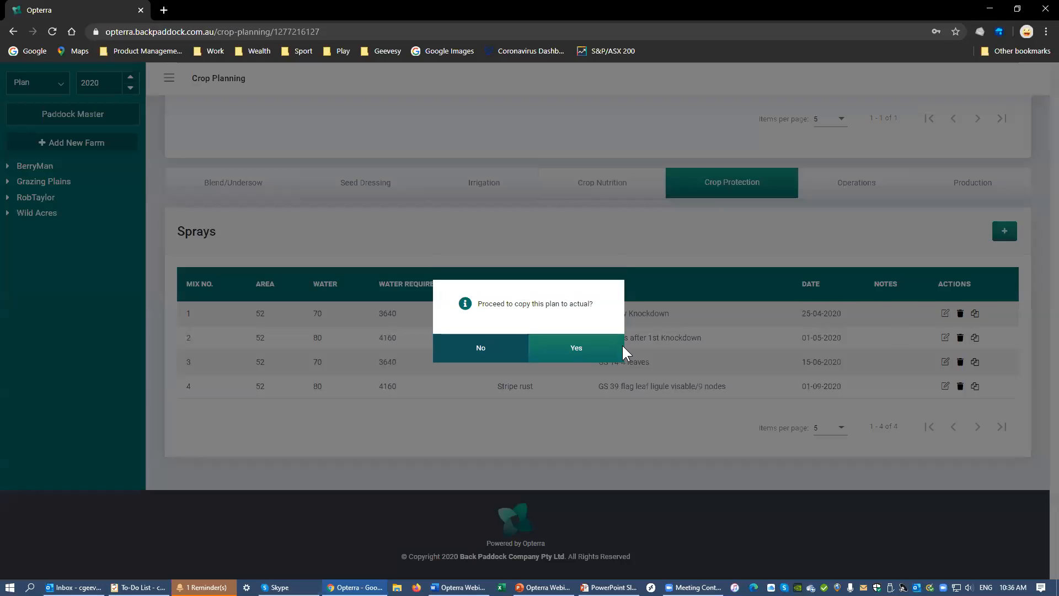
{"action": "left_click", "coordinate": [608, 352]}
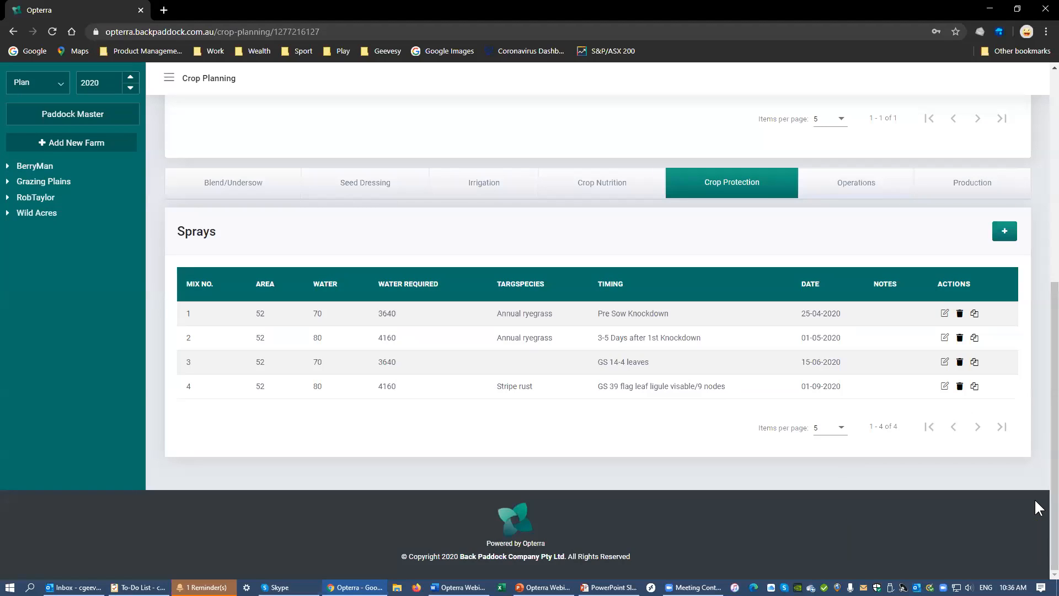
{"action": "scroll", "coordinate": [747, 296], "scroll_direction": "up", "scroll_amount": 2}
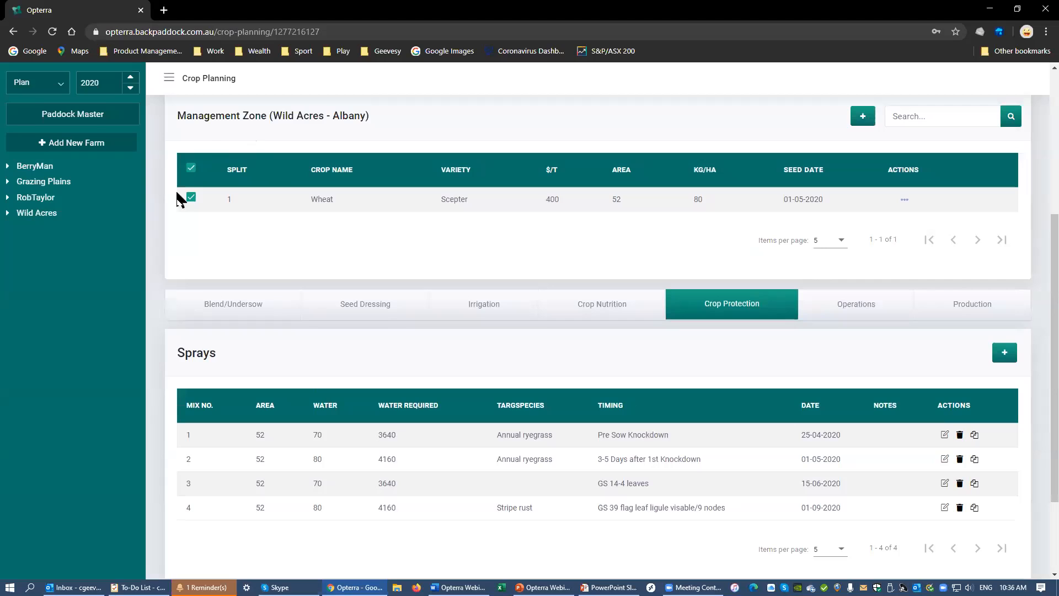
{"action": "left_click", "coordinate": [905, 201]}
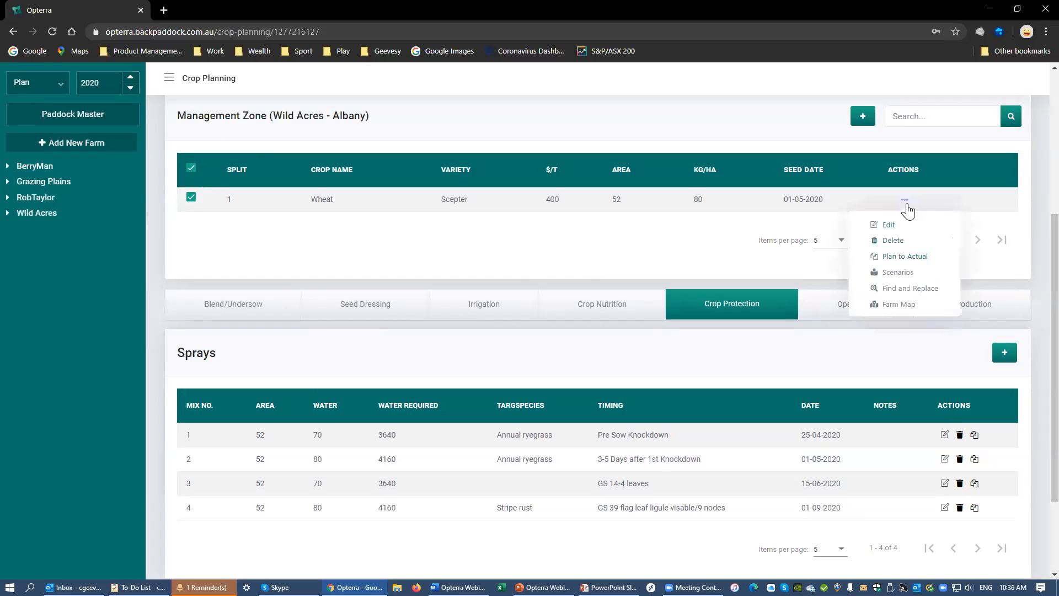
{"action": "left_click", "coordinate": [899, 253]}
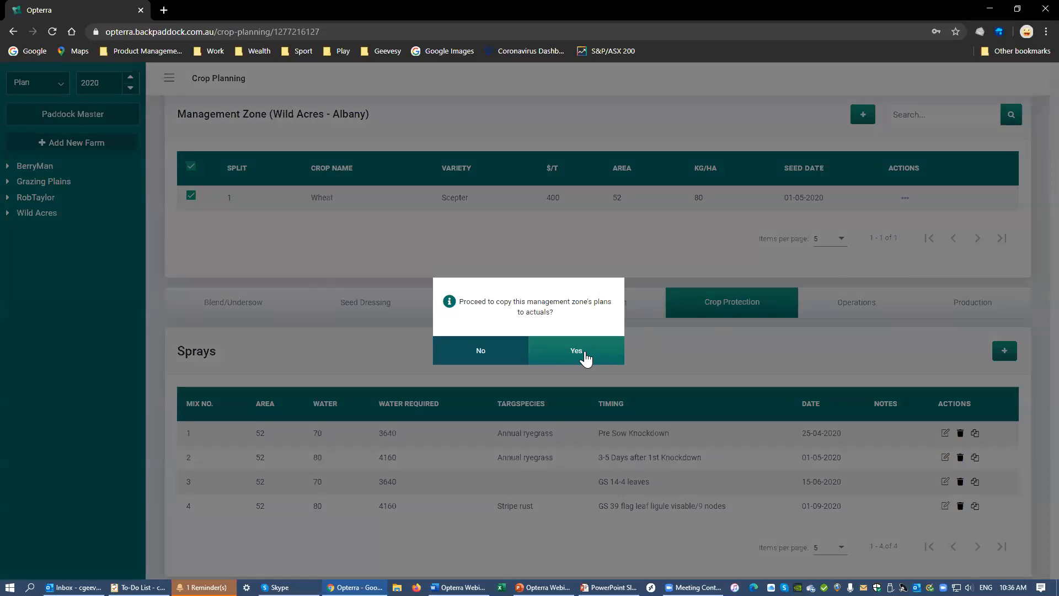
{"action": "left_click", "coordinate": [582, 353]}
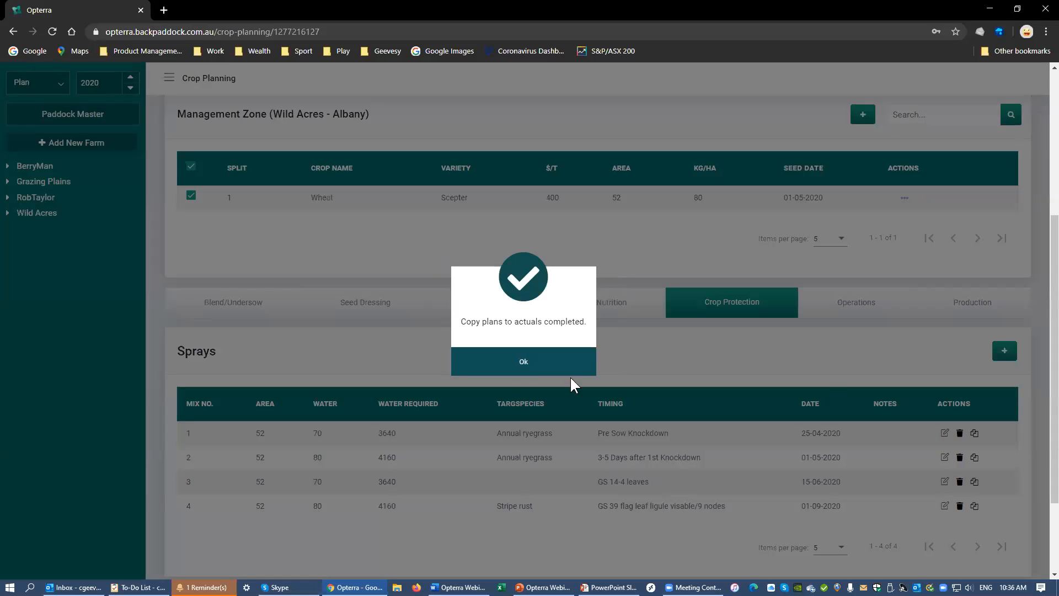
{"action": "left_click", "coordinate": [517, 371]}
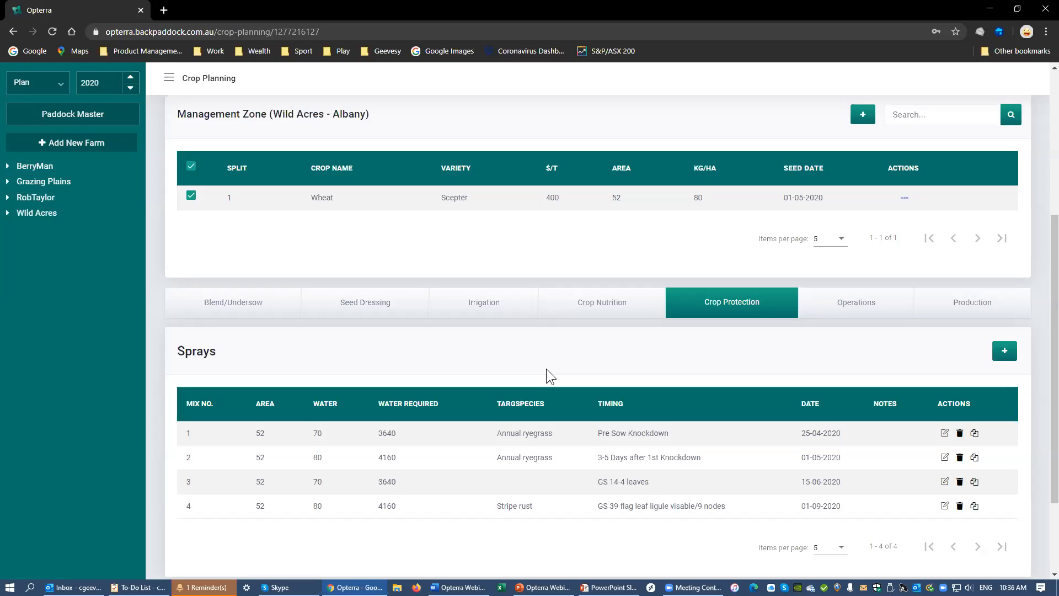
Return to the dashboard and review the Tasks From Plan section
{"action": "scroll", "coordinate": [301, 243], "scroll_direction": "up", "scroll_amount": 3}
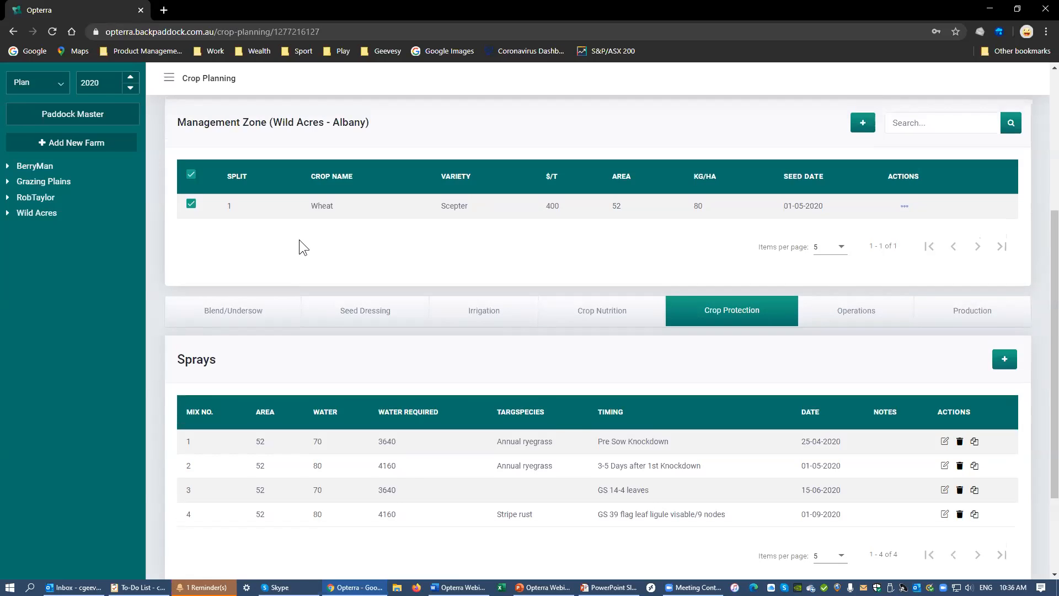
{"action": "left_click", "coordinate": [61, 177]}
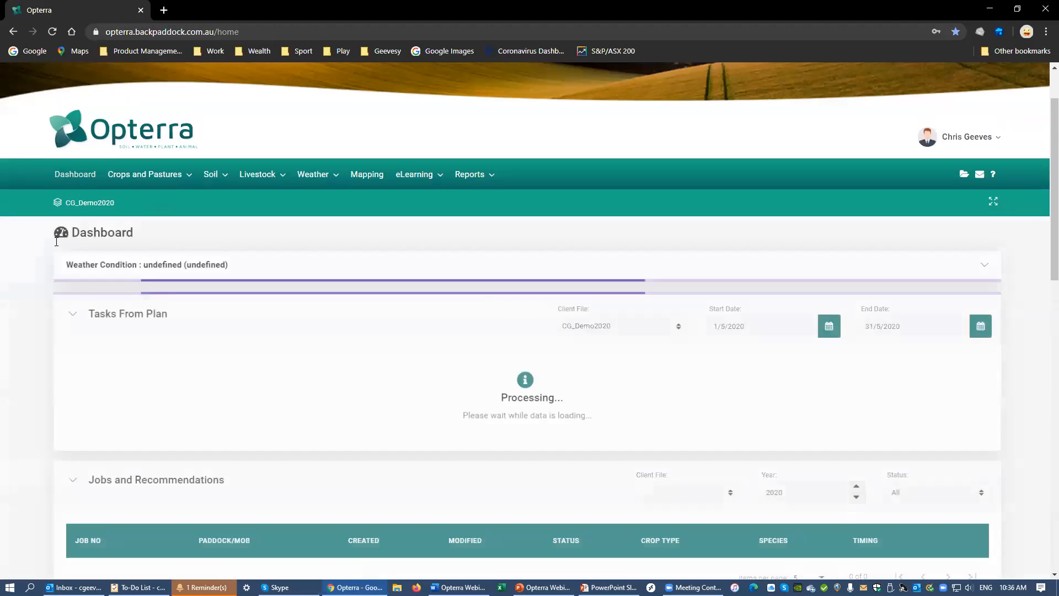
{"action": "scroll", "coordinate": [15, 246], "scroll_direction": "down", "scroll_amount": 1}
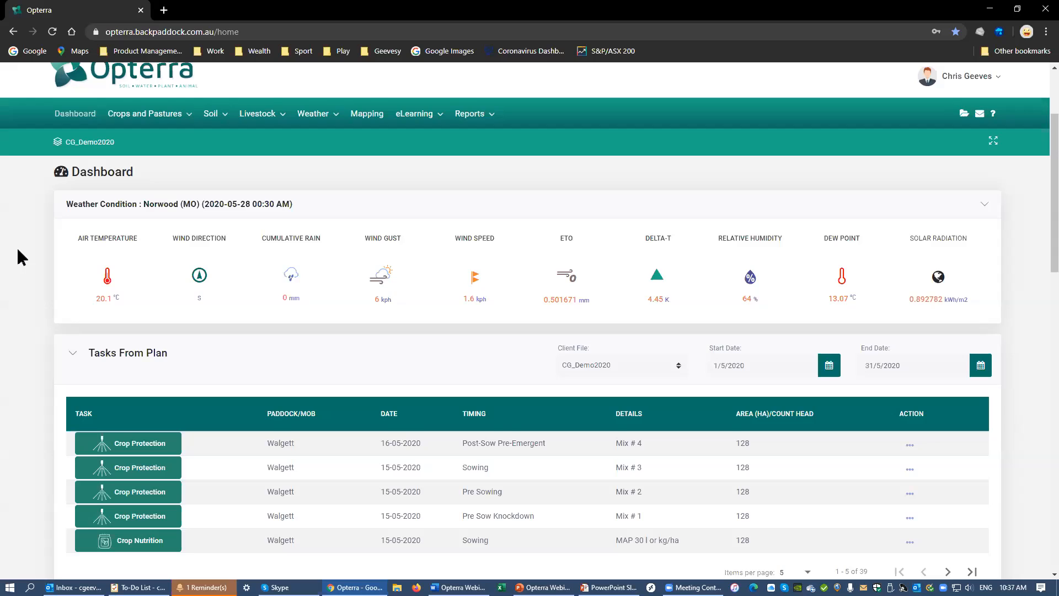
{"action": "scroll", "coordinate": [19, 256], "scroll_direction": "down", "scroll_amount": 3}
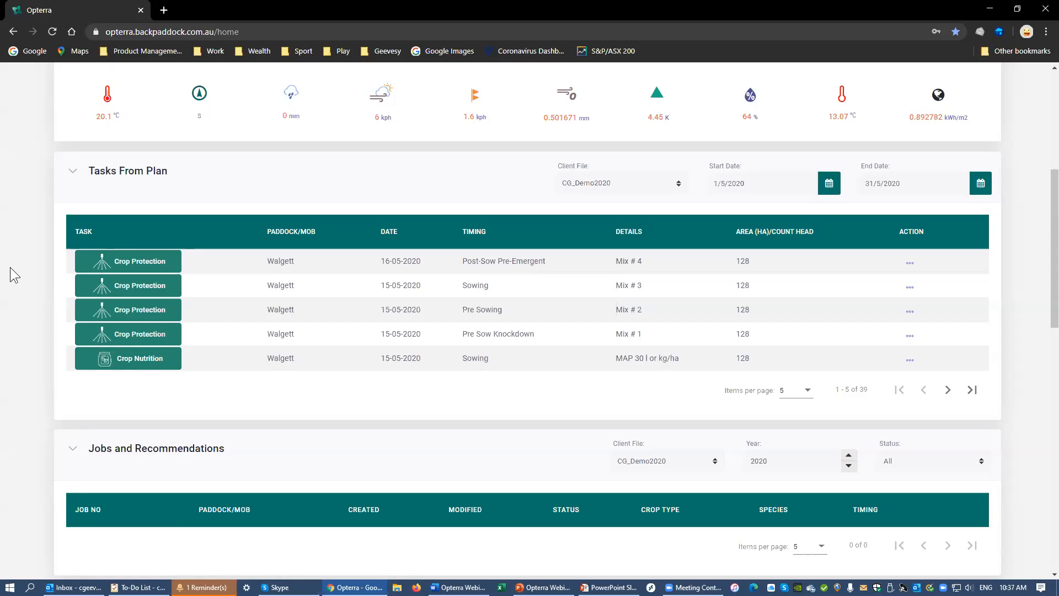
{"action": "scroll", "coordinate": [20, 246], "scroll_direction": "down", "scroll_amount": 1}
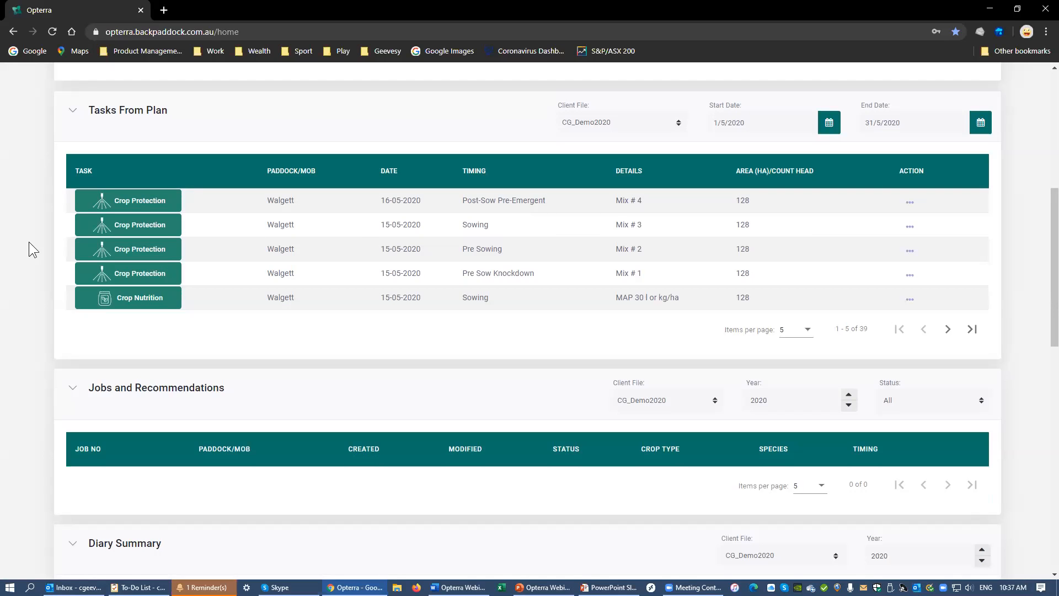
Set the Jobs and Recommendations year to 2019 and show 25 items per page
{"action": "left_click", "coordinate": [849, 405]}
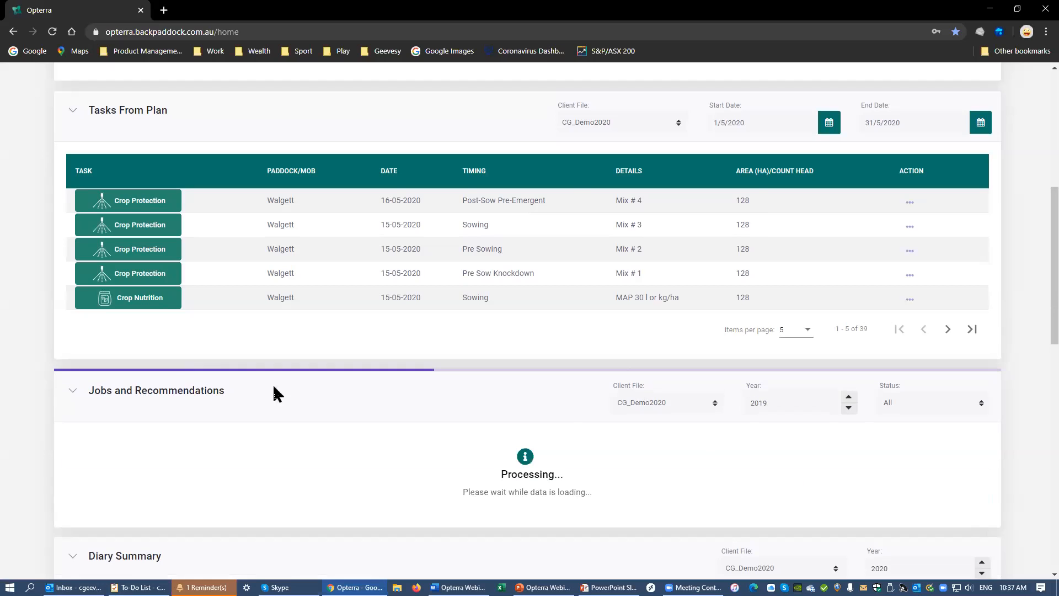
{"action": "scroll", "coordinate": [36, 239], "scroll_direction": "down", "scroll_amount": 1}
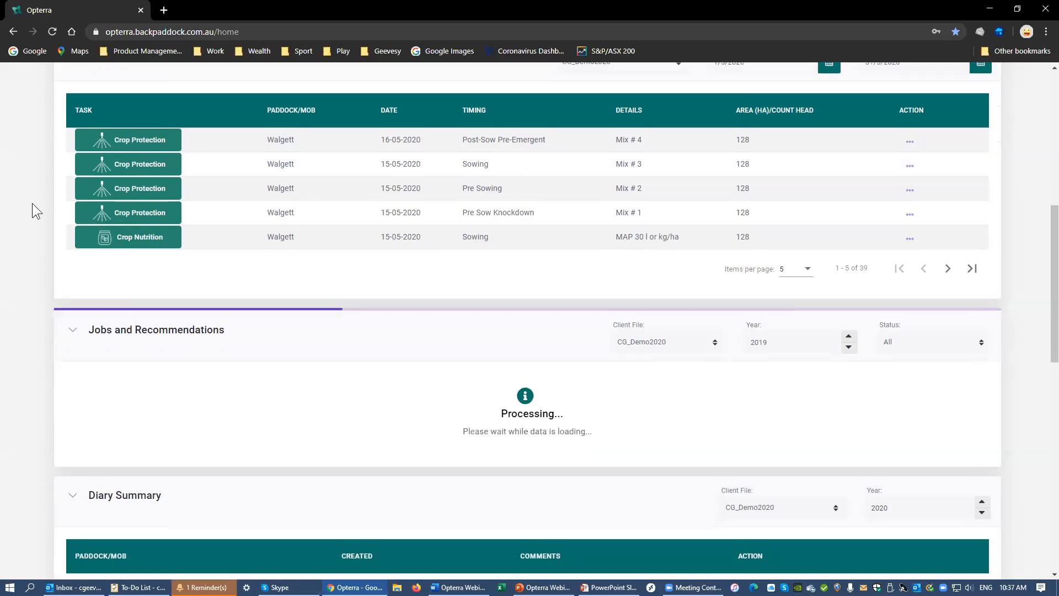
{"action": "scroll", "coordinate": [32, 203], "scroll_direction": "down", "scroll_amount": 1}
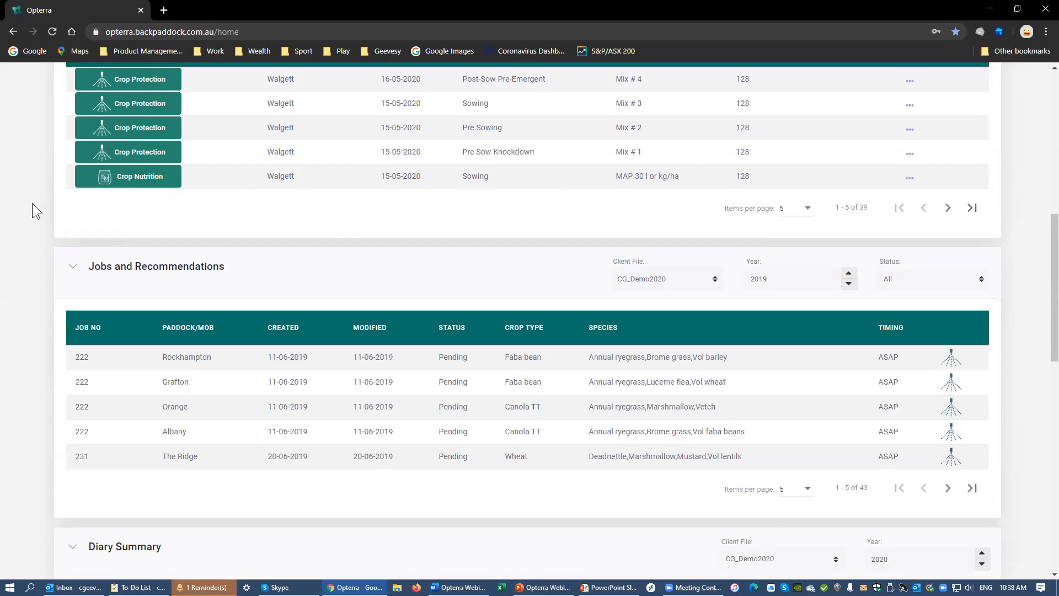
{"action": "left_click", "coordinate": [786, 490]}
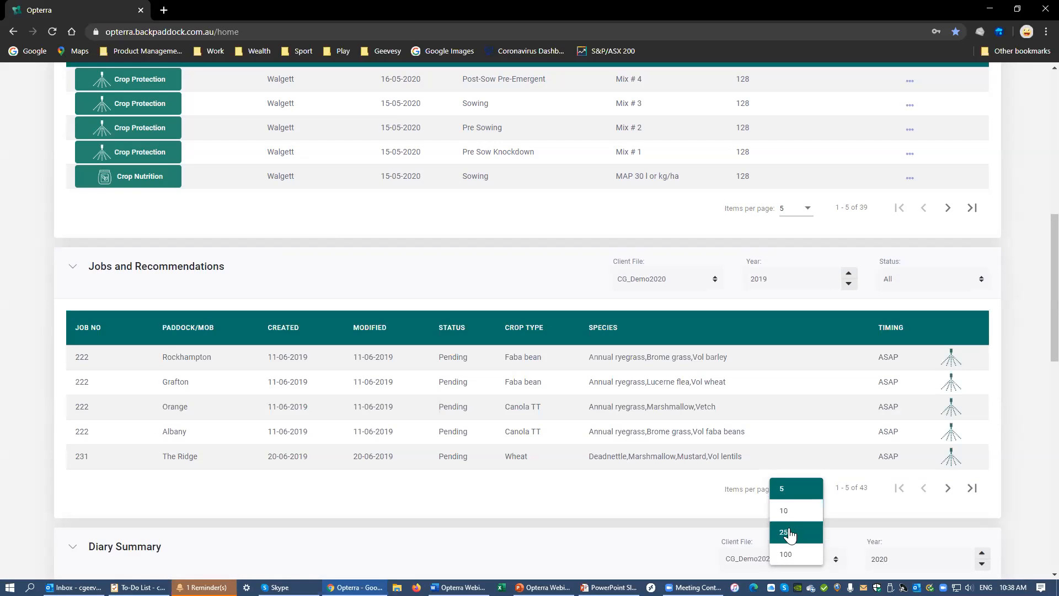
{"action": "scroll", "coordinate": [38, 260], "scroll_direction": "down", "scroll_amount": 3}
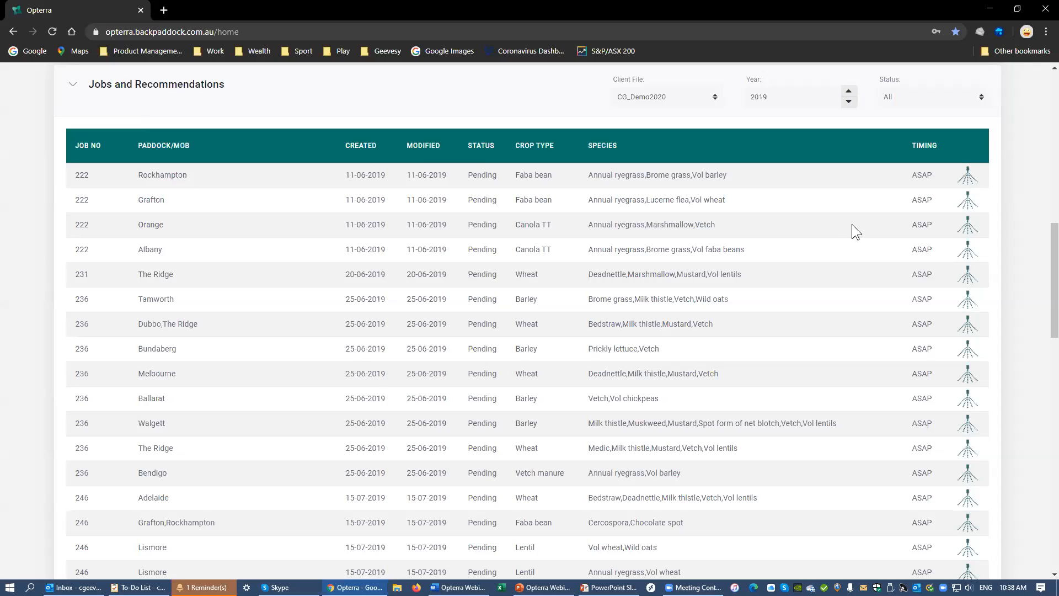
Open the Rockhampton recommendation of job 222 and review its paddocks, products and target species
{"action": "left_click", "coordinate": [968, 181]}
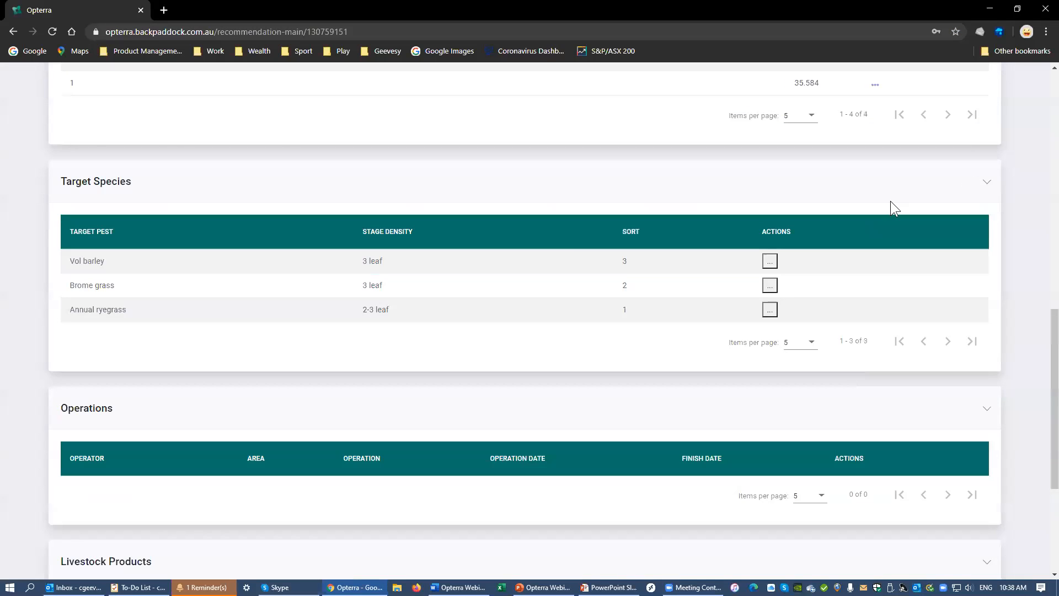
{"action": "scroll", "coordinate": [457, 232], "scroll_direction": "up", "scroll_amount": 5}
{"action": "scroll", "coordinate": [457, 229], "scroll_direction": "up", "scroll_amount": 5}
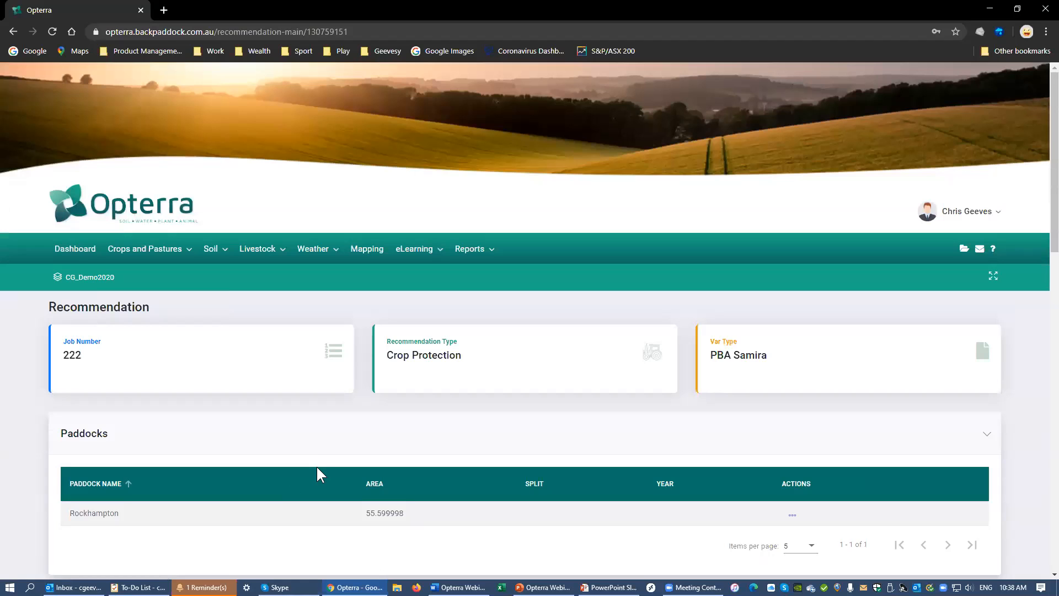
{"action": "scroll", "coordinate": [307, 434], "scroll_direction": "down", "scroll_amount": 3}
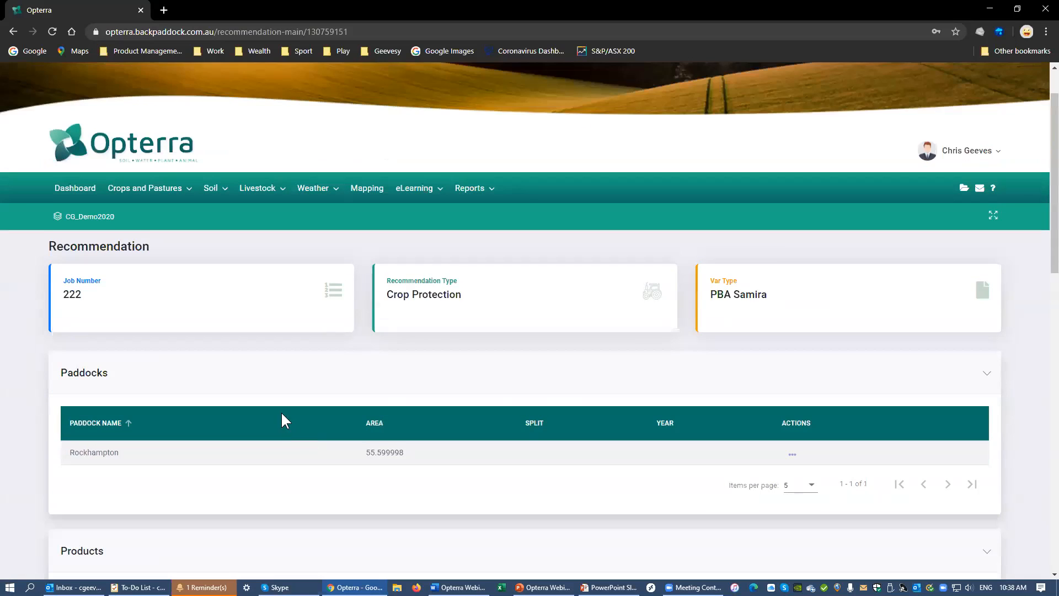
{"action": "scroll", "coordinate": [275, 399], "scroll_direction": "down", "scroll_amount": 3}
{"action": "scroll", "coordinate": [275, 399], "scroll_direction": "up", "scroll_amount": 4}
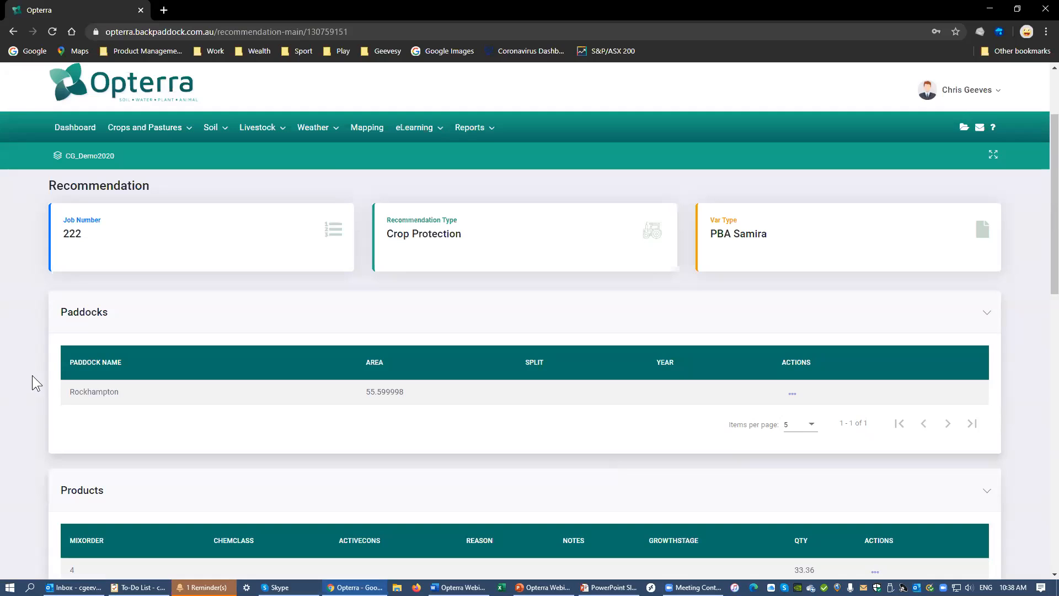
{"action": "scroll", "coordinate": [30, 374], "scroll_direction": "down", "scroll_amount": 5}
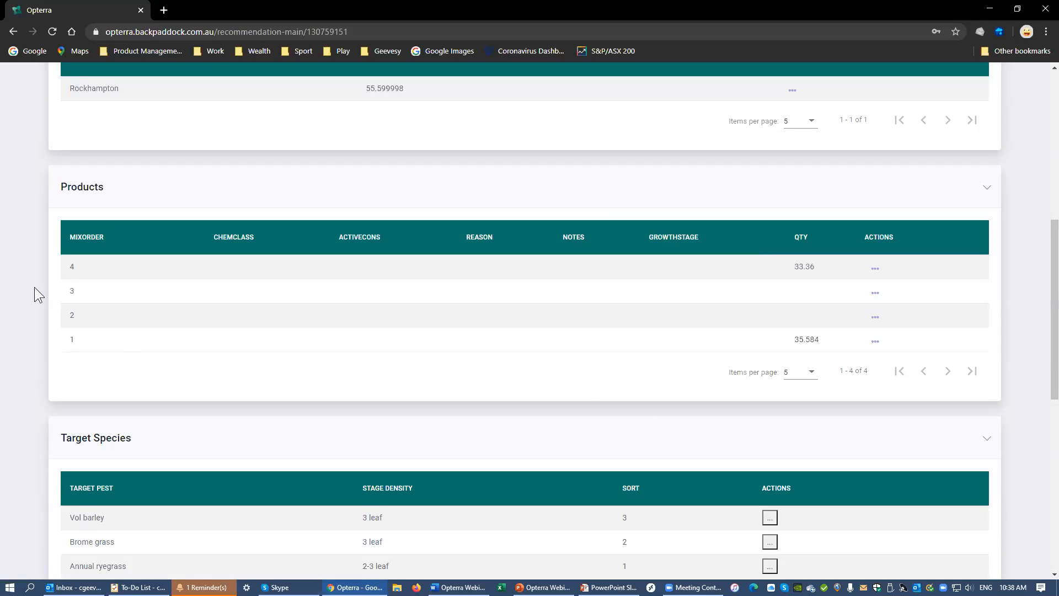
Review the recommendation's target species, operations and livestock products sections
{"action": "scroll", "coordinate": [34, 288], "scroll_direction": "down", "scroll_amount": 2}
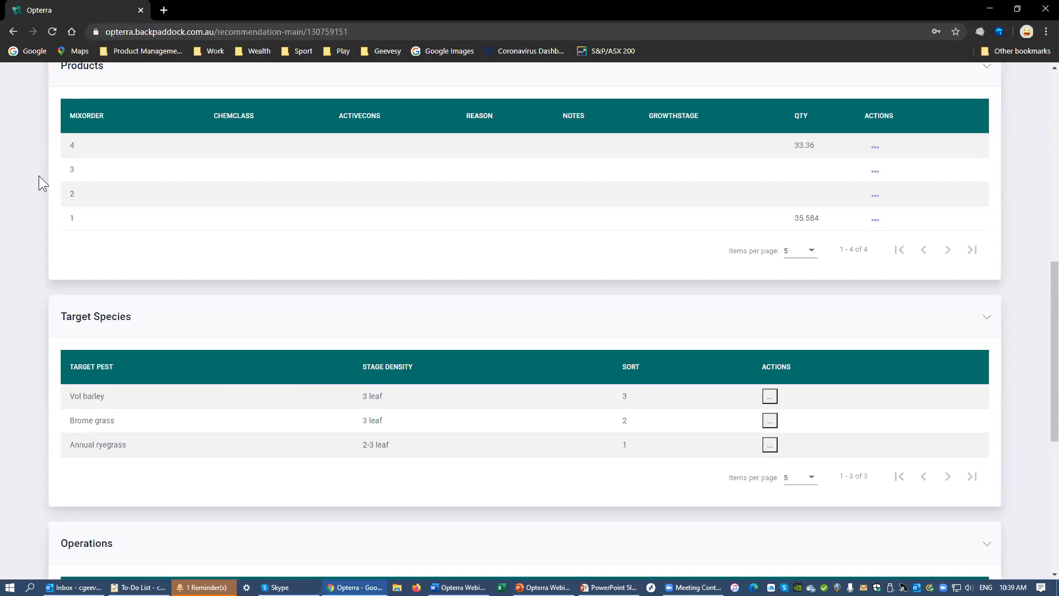
{"action": "scroll", "coordinate": [28, 188], "scroll_direction": "down", "scroll_amount": 3}
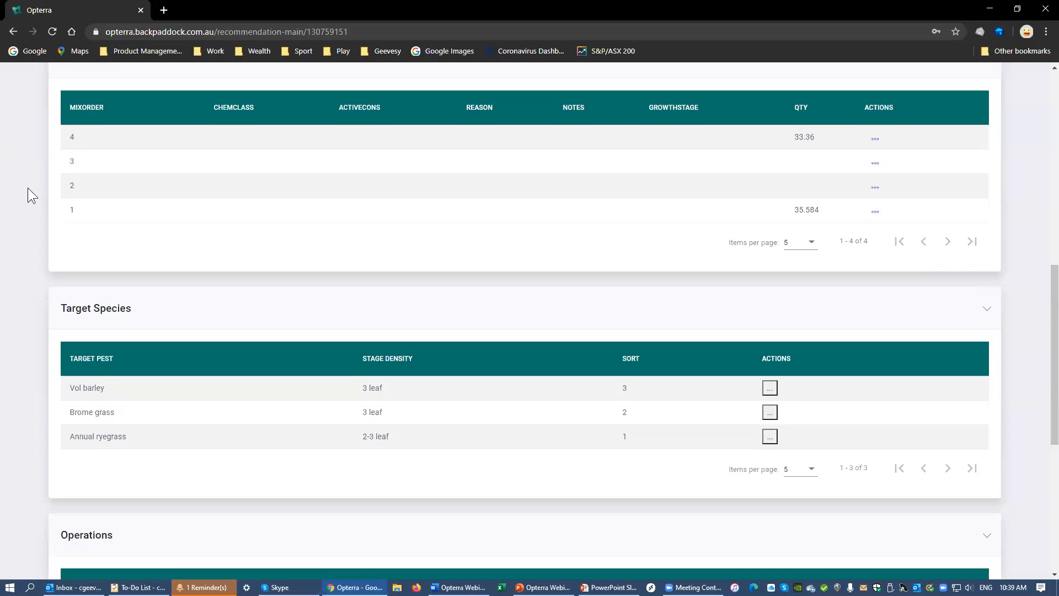
{"action": "scroll", "coordinate": [28, 188], "scroll_direction": "down", "scroll_amount": 3}
{"action": "scroll", "coordinate": [28, 188], "scroll_direction": "up", "scroll_amount": 10}
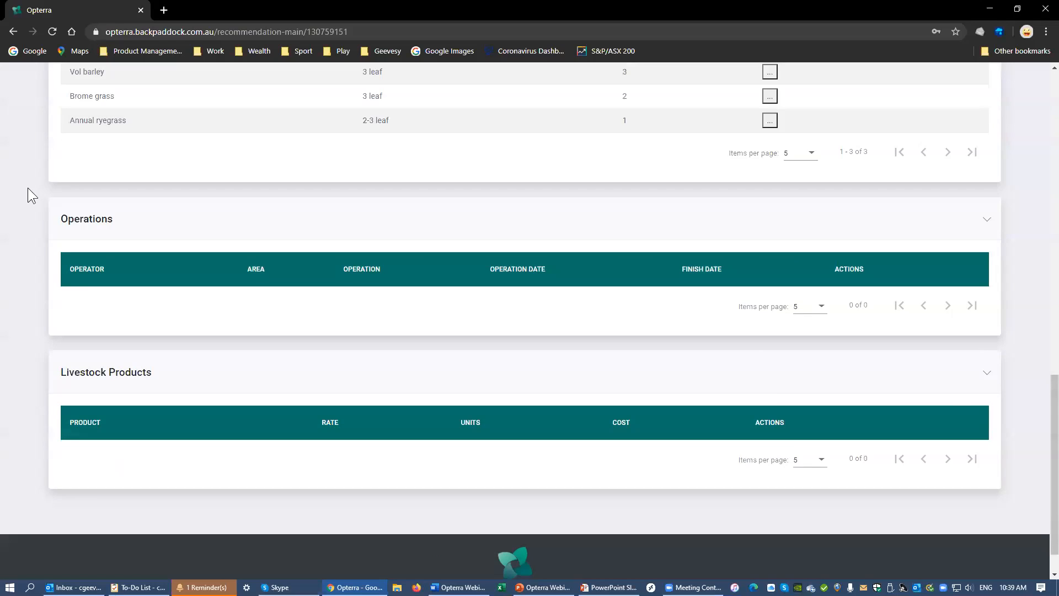
{"action": "key", "text": "alt+Tab"}
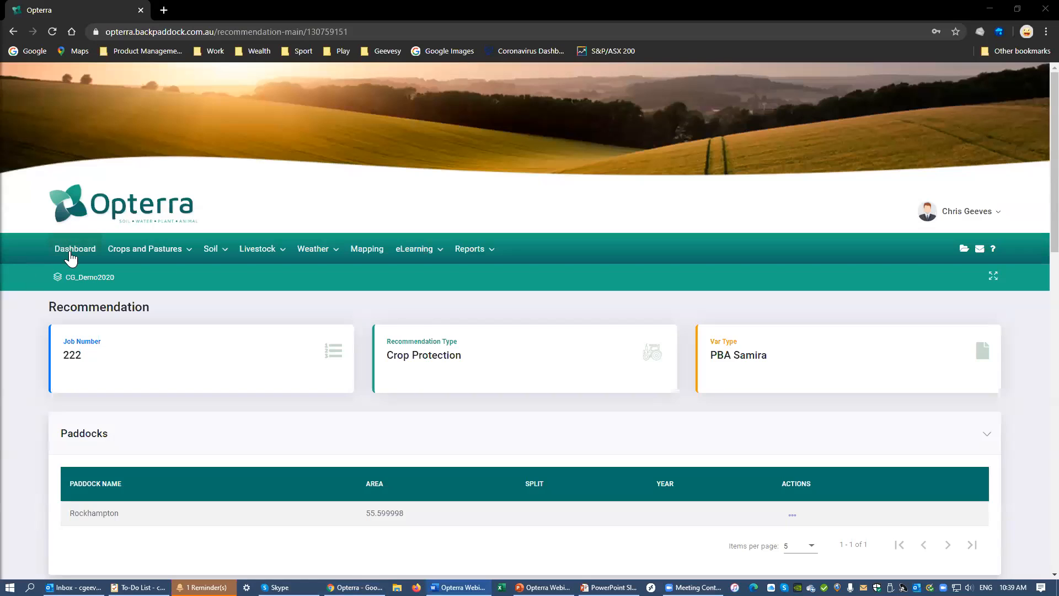
Return to the dashboard and set the Jobs and Recommendations year to 2019
{"action": "left_click", "coordinate": [69, 251]}
{"action": "scroll", "coordinate": [19, 354], "scroll_direction": "down", "scroll_amount": 6}
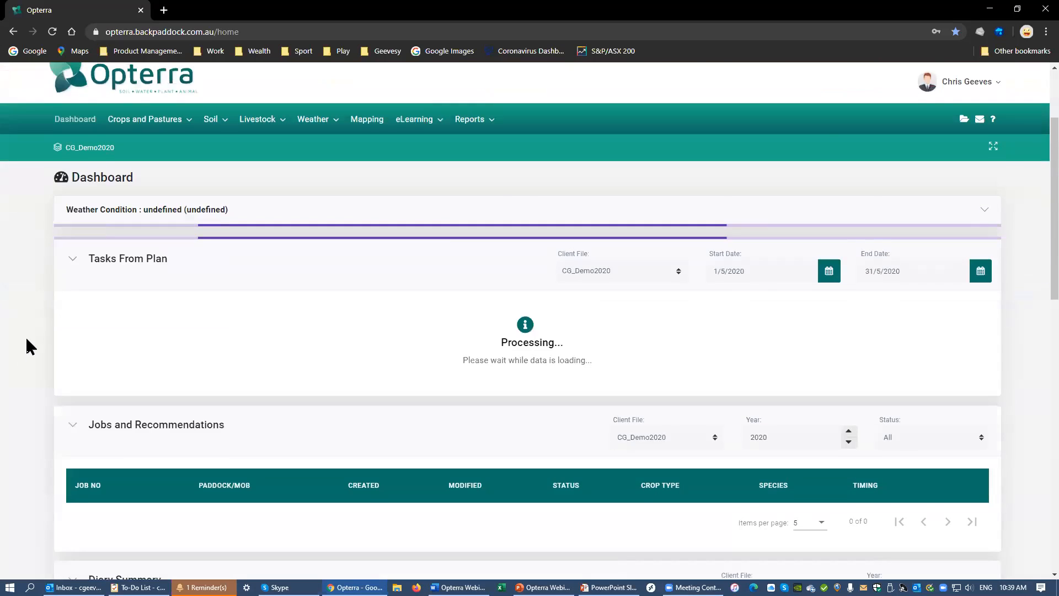
{"action": "scroll", "coordinate": [773, 382], "scroll_direction": "up", "scroll_amount": 2}
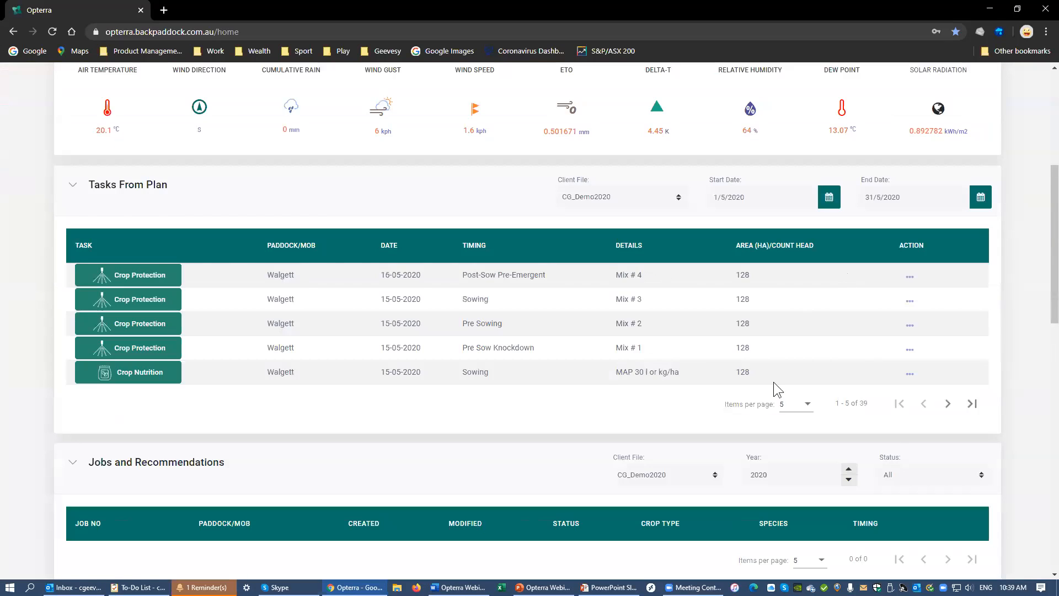
{"action": "scroll", "coordinate": [799, 350], "scroll_direction": "down", "scroll_amount": 2}
{"action": "left_click", "coordinate": [849, 361]}
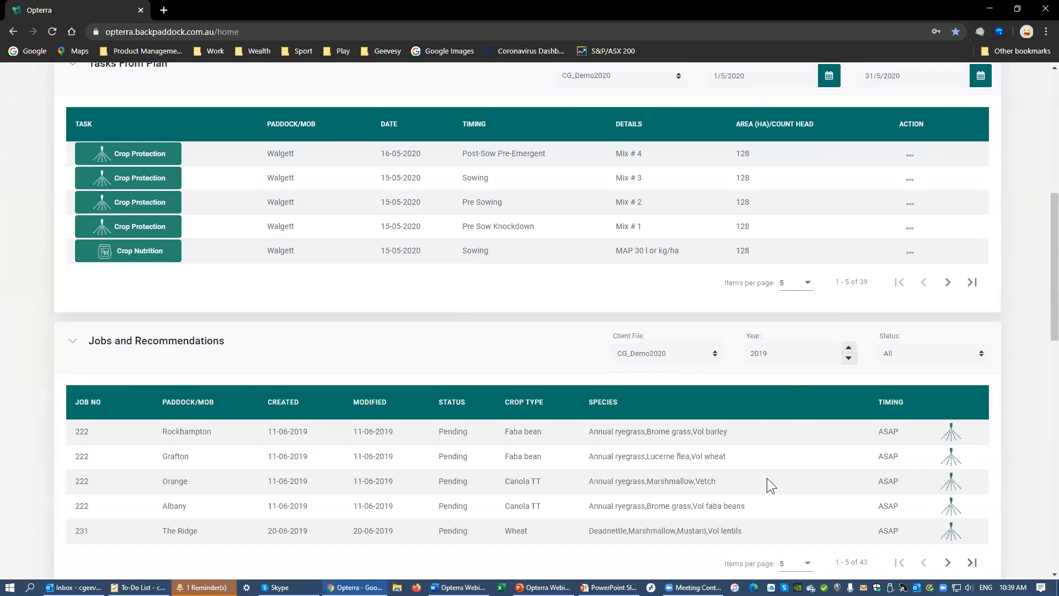
{"action": "scroll", "coordinate": [750, 449], "scroll_direction": "down", "scroll_amount": 2}
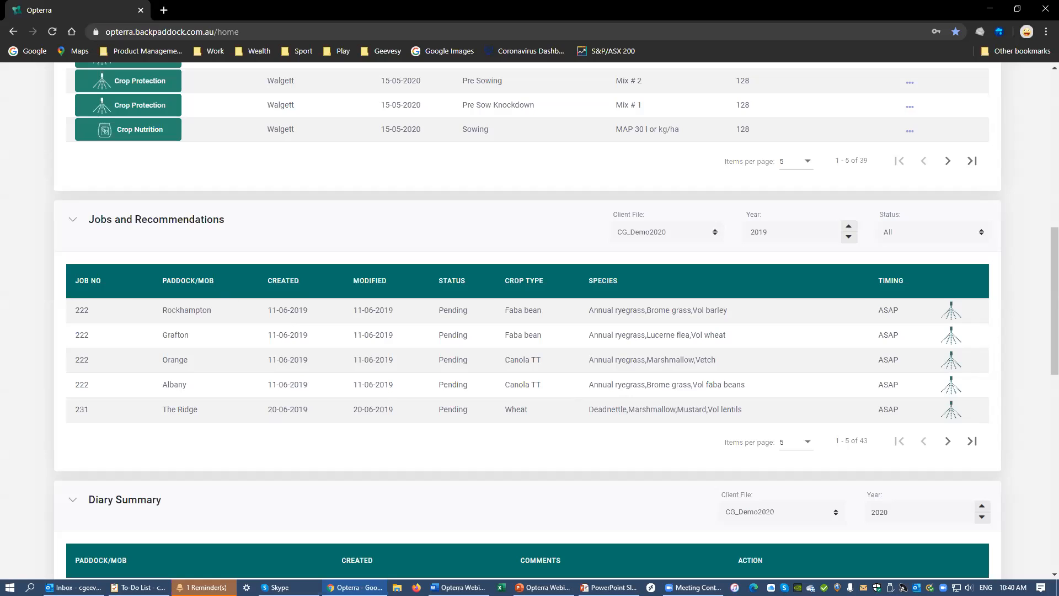
Set the Diary Summary year to 2019
{"action": "key", "text": "alt+Tab"}
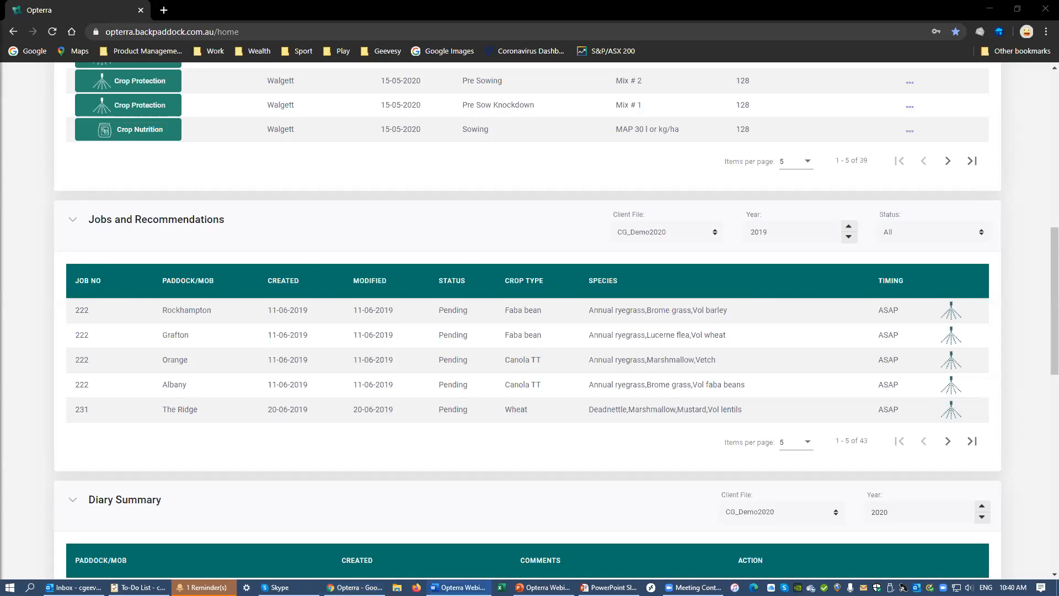
{"action": "scroll", "coordinate": [84, 160], "scroll_direction": "down", "scroll_amount": 3}
{"action": "left_click", "coordinate": [982, 335]}
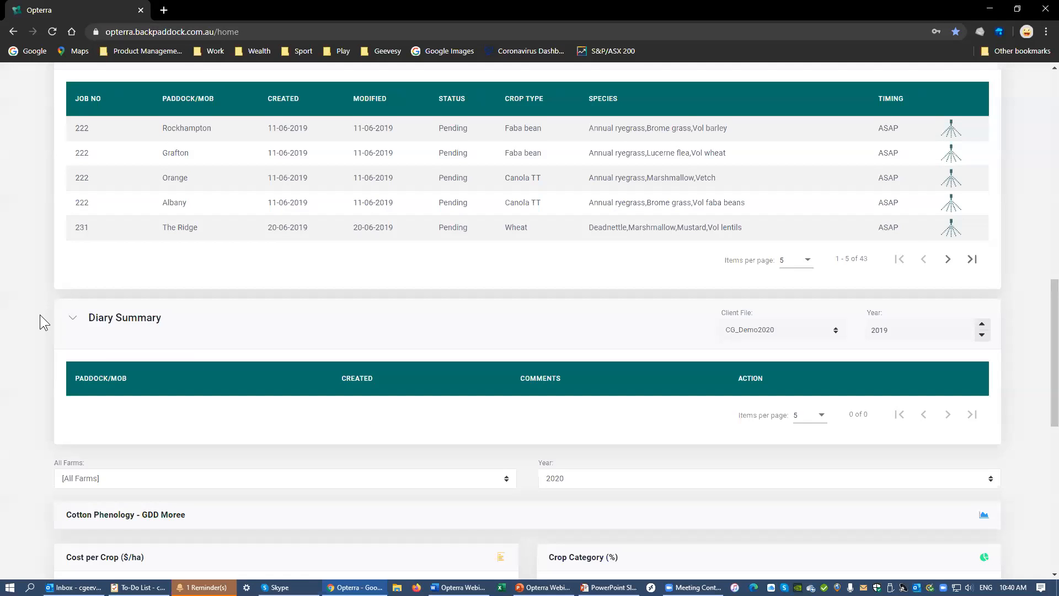
Review the dashboard's Cost per Crop and Crop Category charts for all farms in 2020
{"action": "scroll", "coordinate": [39, 315], "scroll_direction": "down", "scroll_amount": 5}
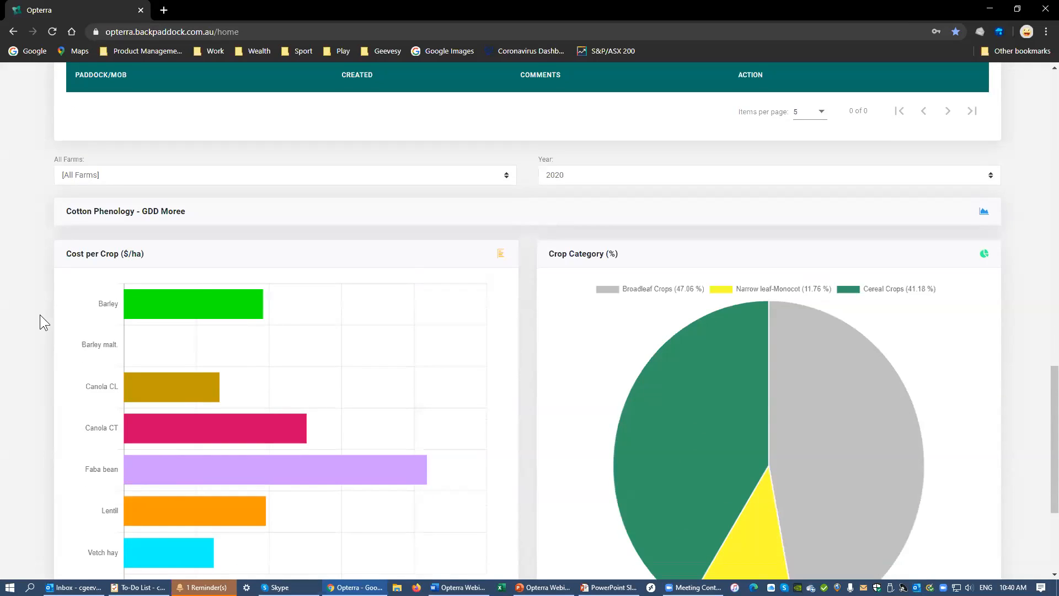
{"action": "scroll", "coordinate": [16, 319], "scroll_direction": "down", "scroll_amount": 1}
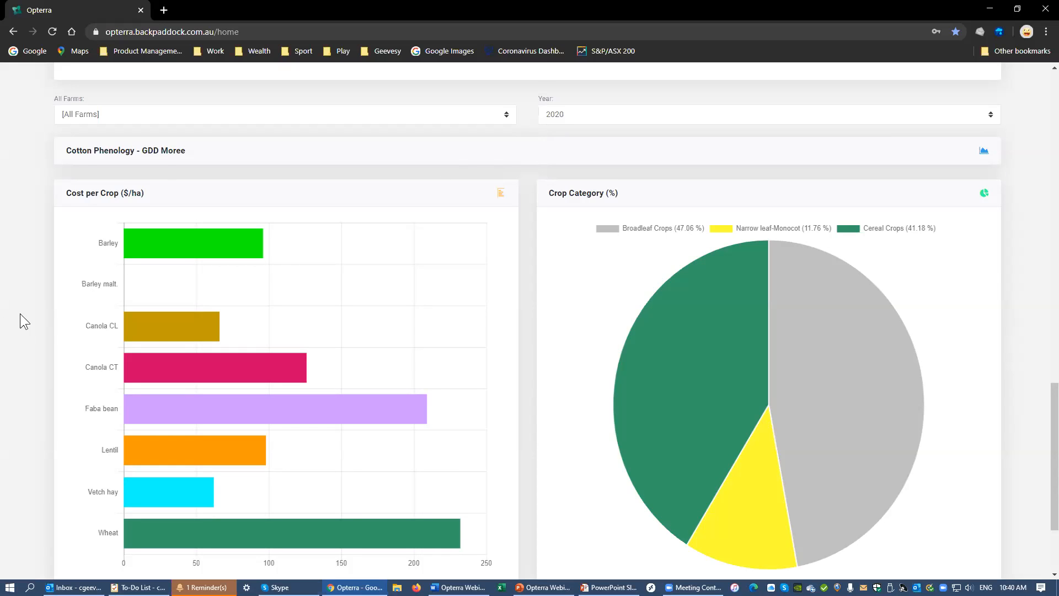
{"action": "scroll", "coordinate": [20, 314], "scroll_direction": "down", "scroll_amount": 3}
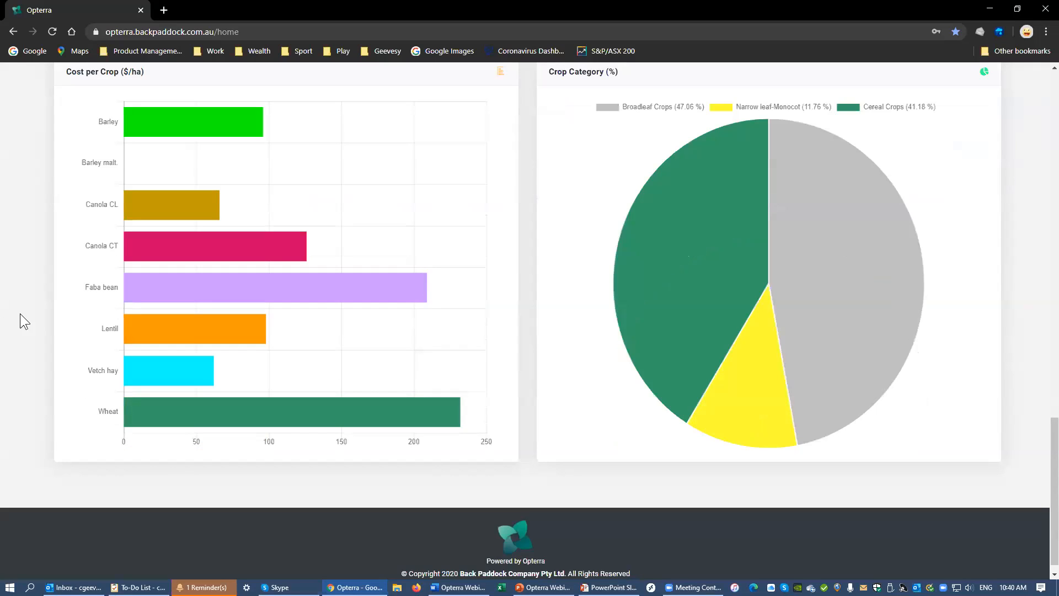
{"action": "scroll", "coordinate": [20, 313], "scroll_direction": "up", "scroll_amount": 1}
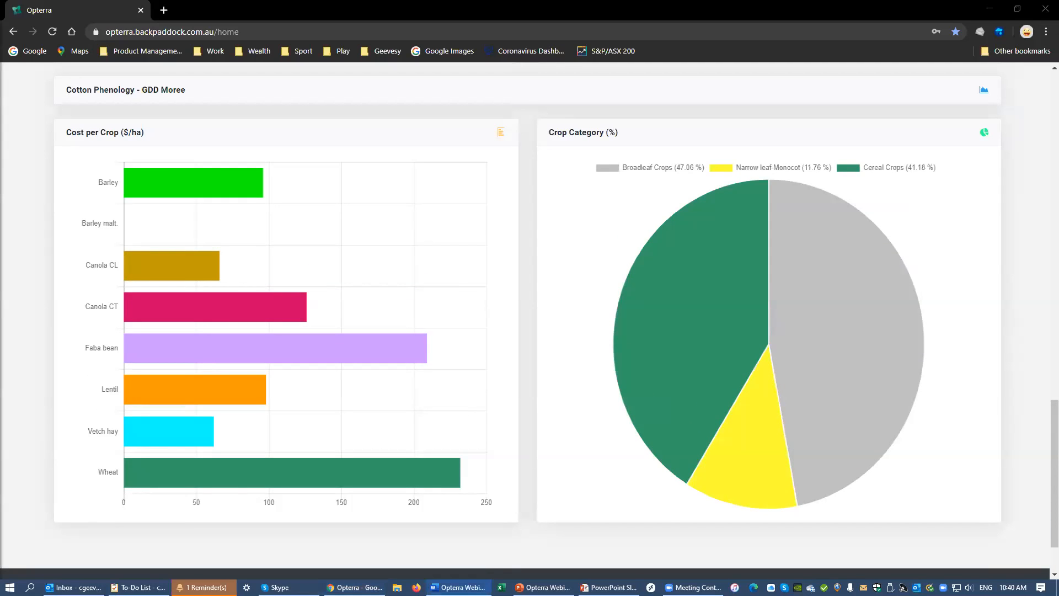
{"action": "scroll", "coordinate": [39, 125], "scroll_direction": "up", "scroll_amount": 10}
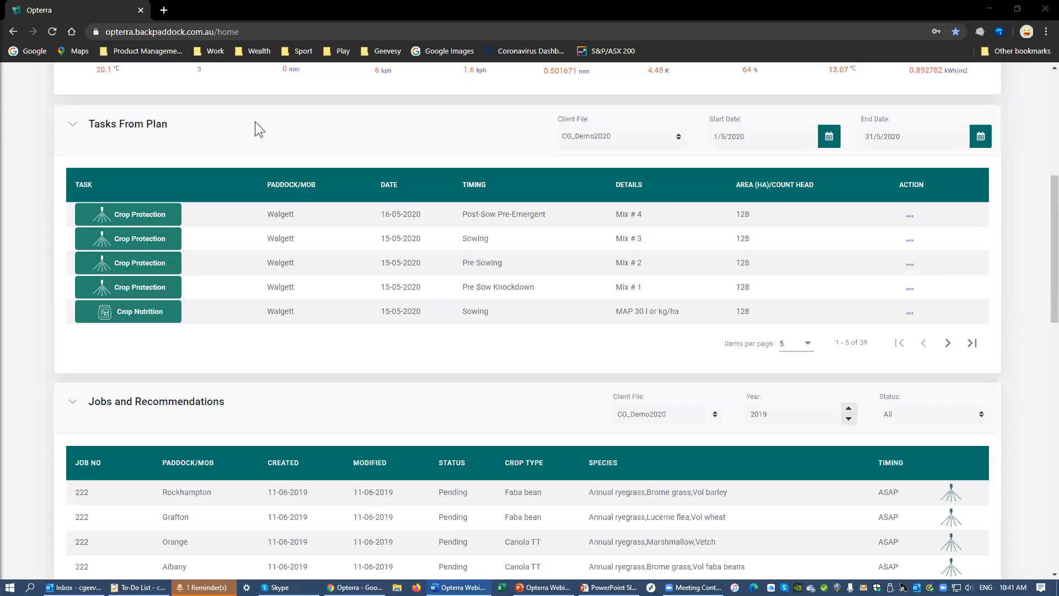
Open the crop rotations and show the paddocks of the Grazing Plains farm
{"action": "scroll", "coordinate": [255, 128], "scroll_direction": "up", "scroll_amount": 4}
{"action": "left_click", "coordinate": [146, 129]}
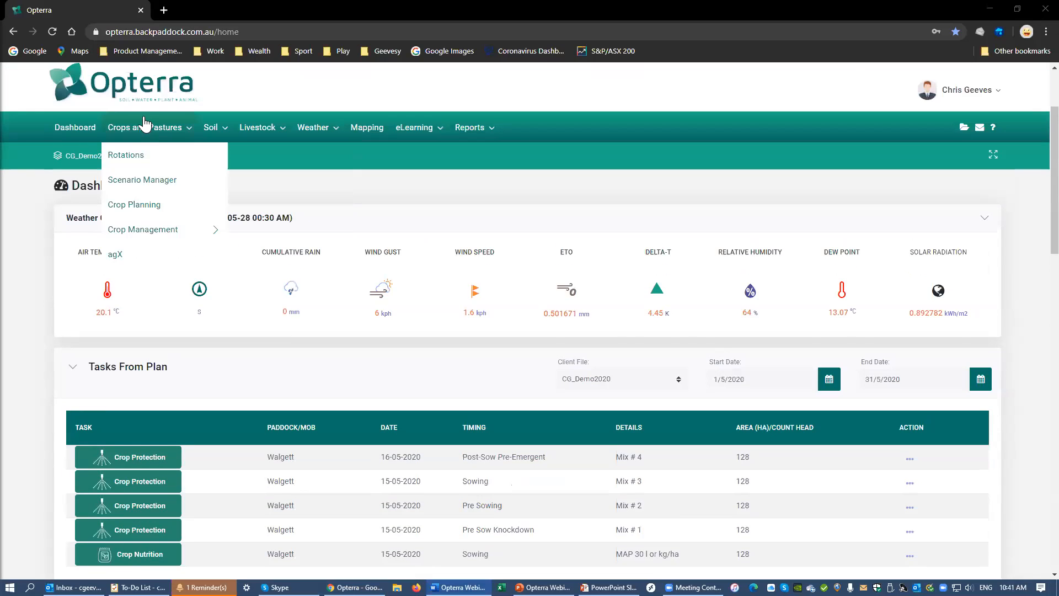
{"action": "left_click", "coordinate": [142, 160]}
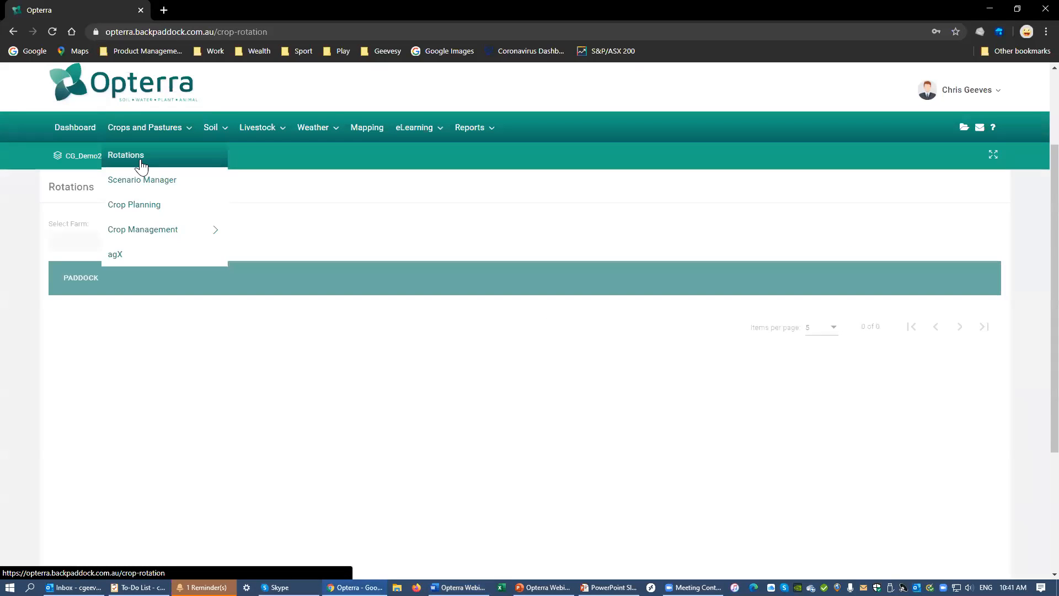
{"action": "left_click", "coordinate": [85, 239]}
{"action": "left_click", "coordinate": [79, 273]}
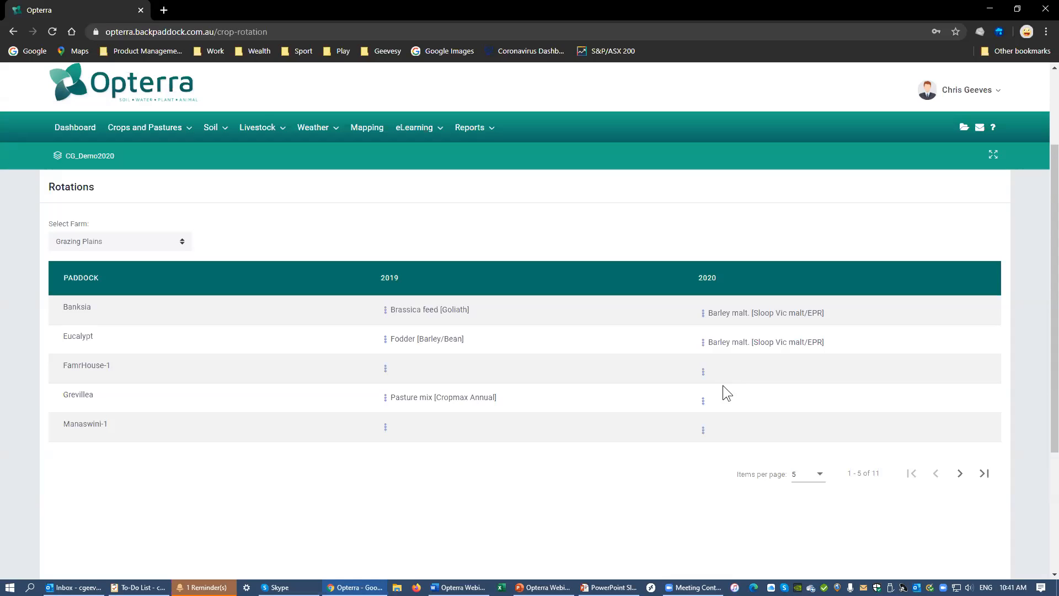
Apply the Barley malt Diuron+Triflur scenario to the Grevillea paddock's 2020 rotation
{"action": "left_click", "coordinate": [703, 401]}
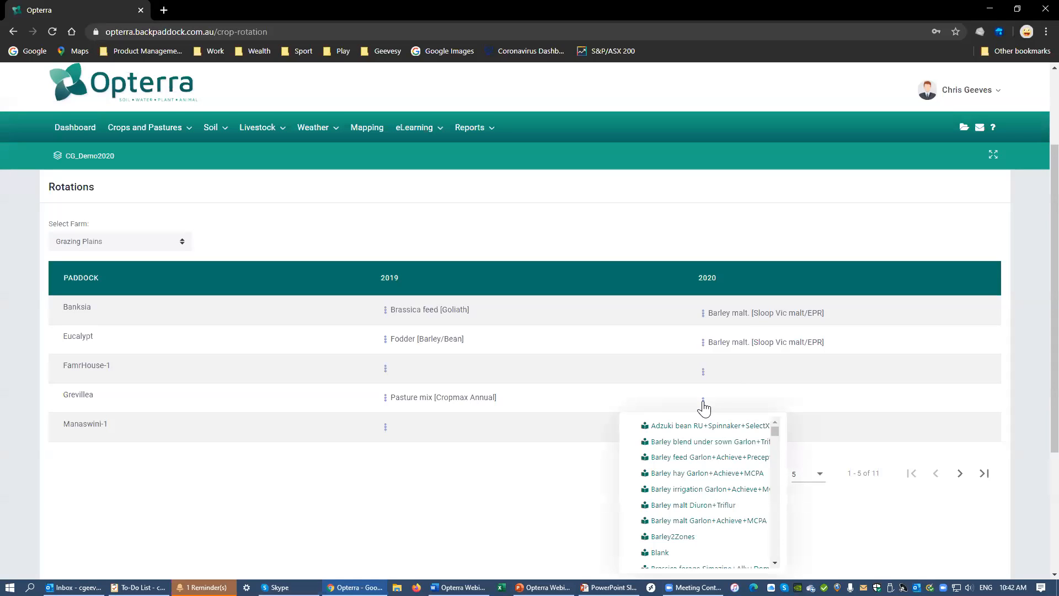
{"action": "left_click", "coordinate": [715, 505]}
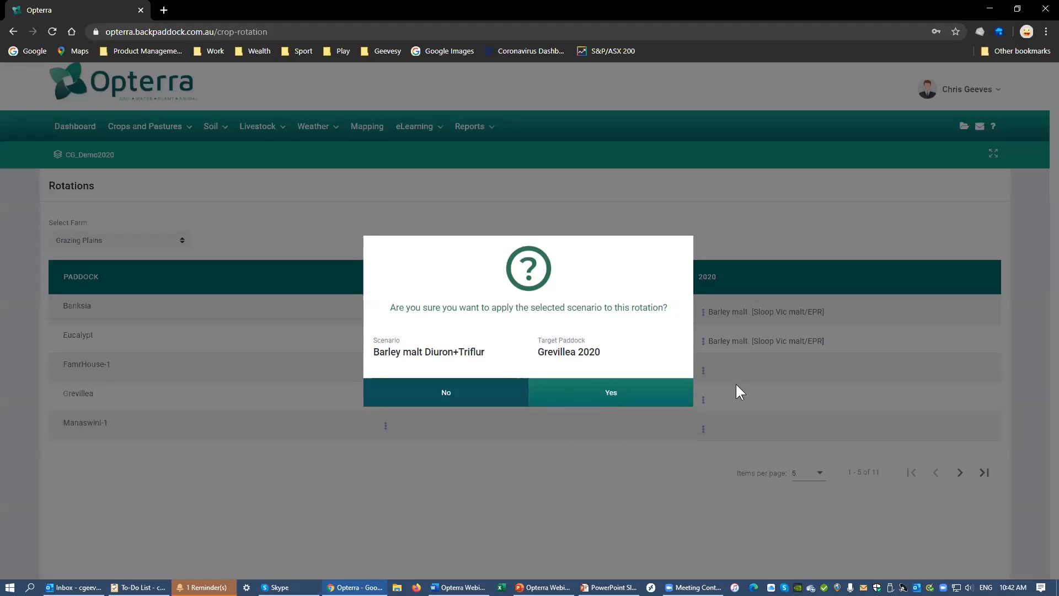
{"action": "left_click", "coordinate": [596, 392]}
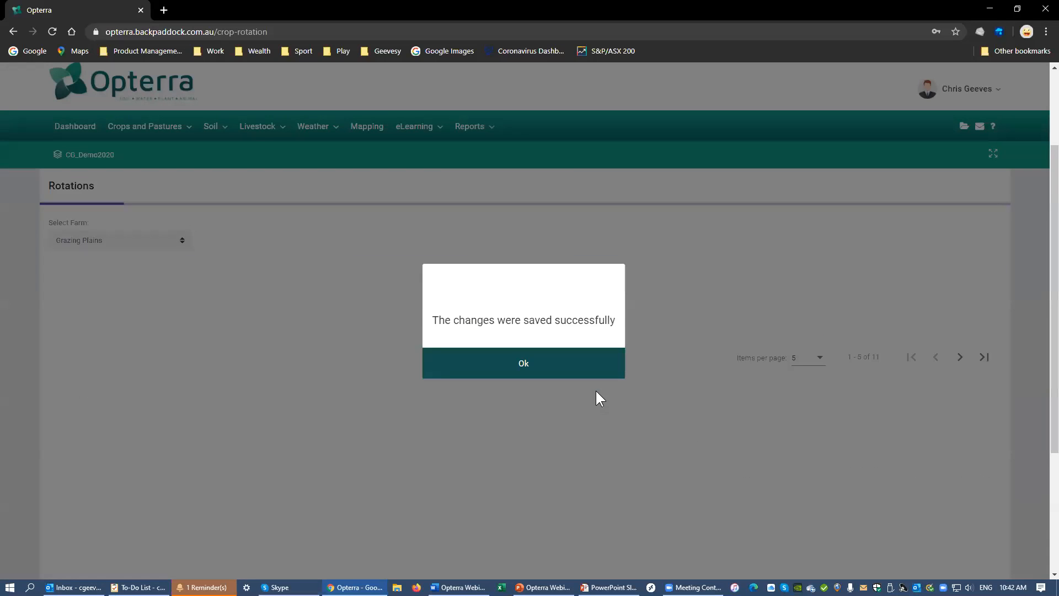
{"action": "left_click", "coordinate": [509, 364]}
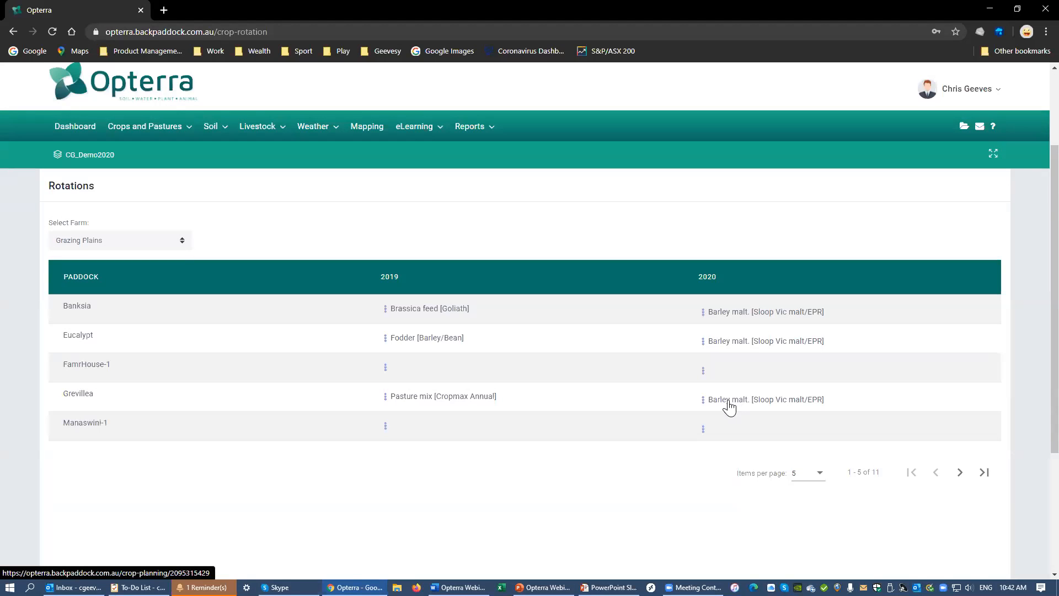
Open Grevillea's 2020 barley malt crop plan and review its seed dressing, irrigation and crop nutrition entries
{"action": "left_click", "coordinate": [728, 408]}
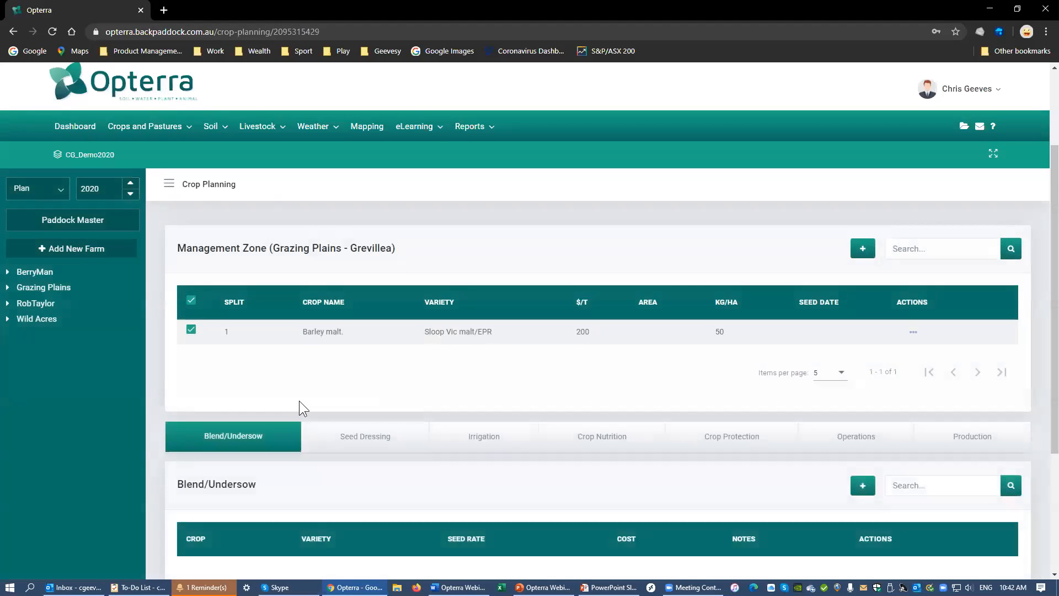
{"action": "scroll", "coordinate": [378, 291], "scroll_direction": "down", "scroll_amount": 2}
{"action": "left_click", "coordinate": [362, 313]}
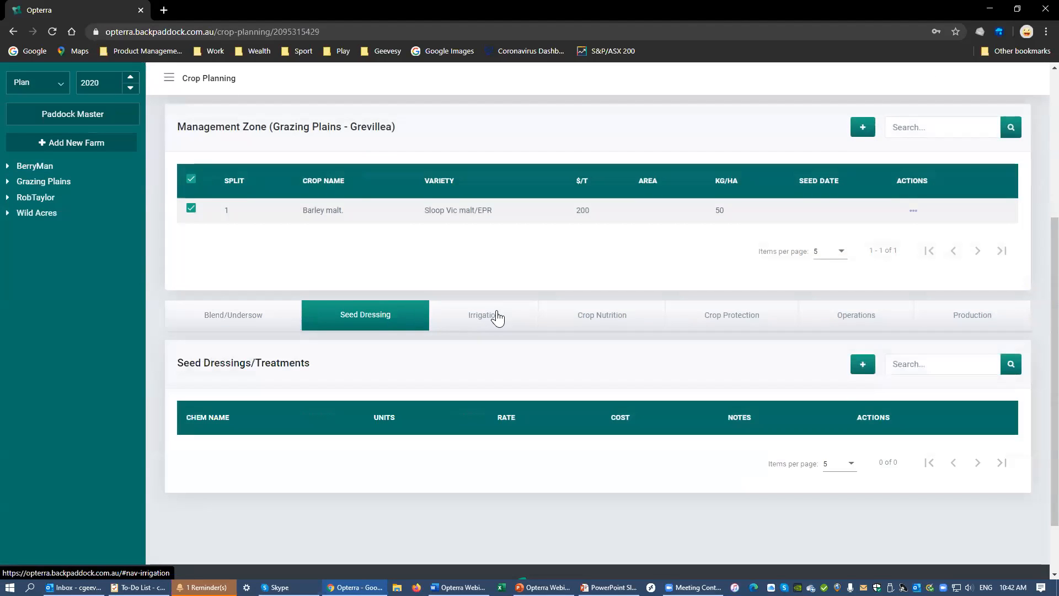
{"action": "left_click", "coordinate": [500, 325]}
{"action": "left_click", "coordinate": [601, 324]}
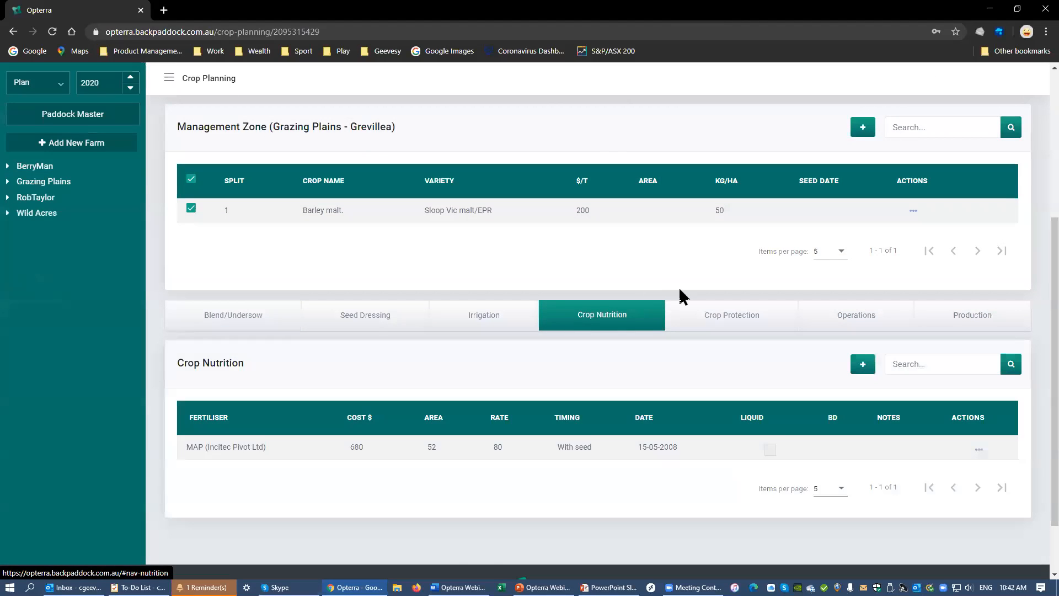
{"action": "scroll", "coordinate": [585, 258], "scroll_direction": "down", "scroll_amount": 1}
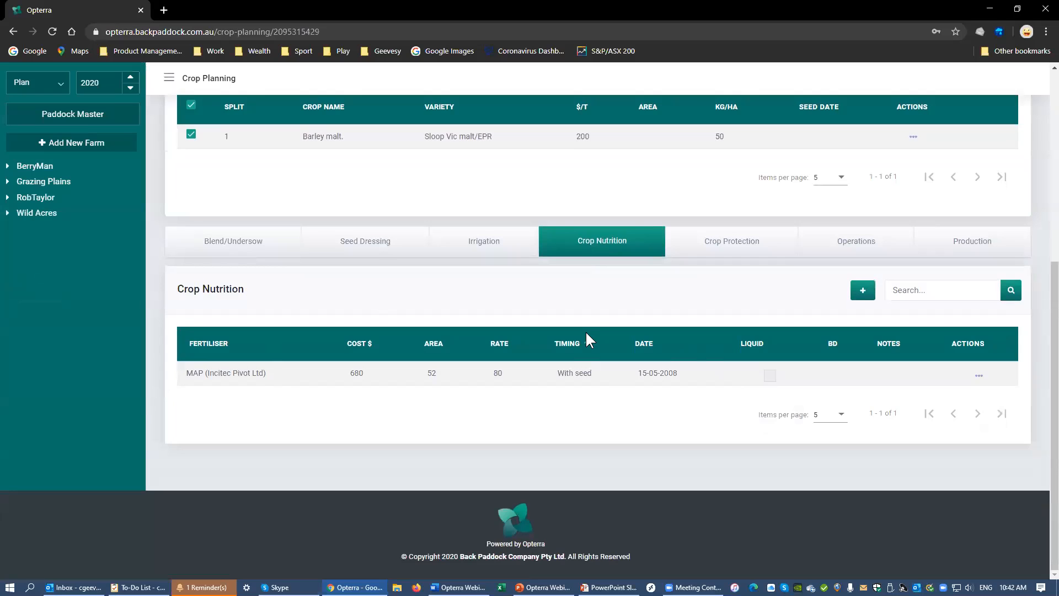
Copy the mix 1 spray of Grevillea's crop protection plan to actual
{"action": "left_click", "coordinate": [714, 254]}
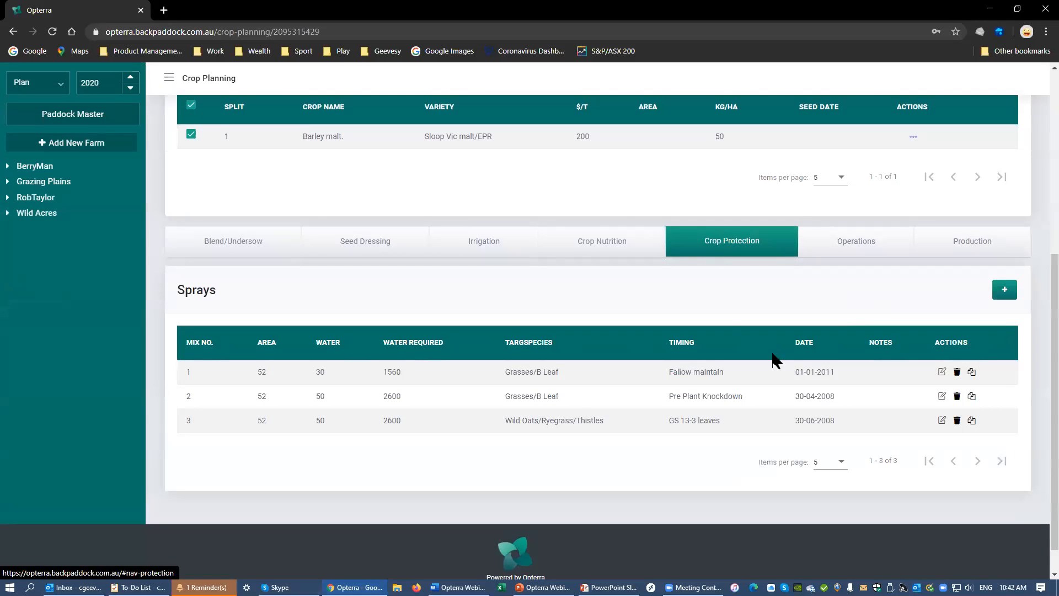
{"action": "left_click", "coordinate": [973, 373]}
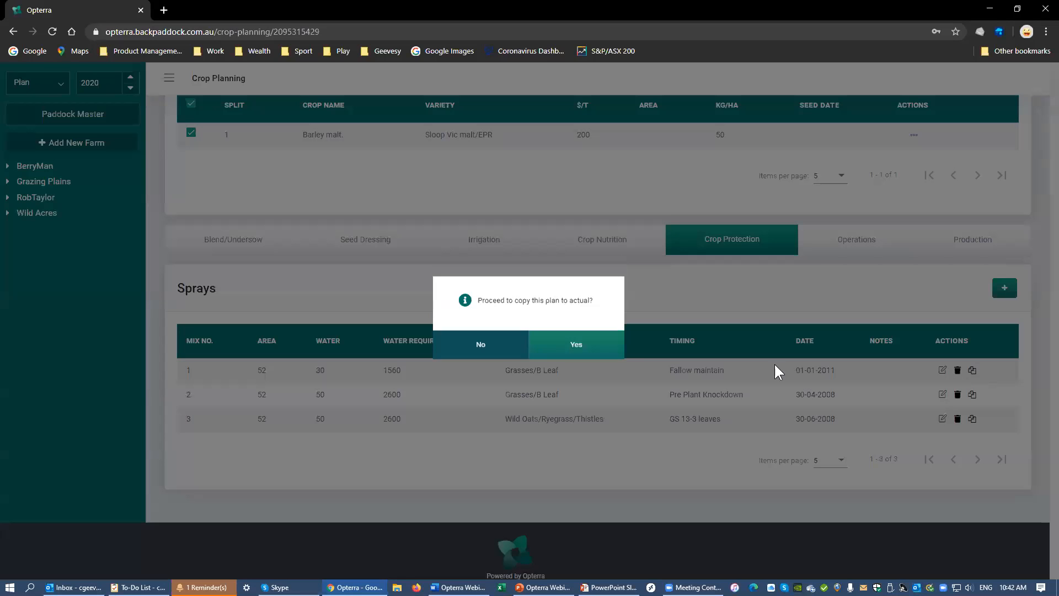
{"action": "left_click", "coordinate": [576, 351]}
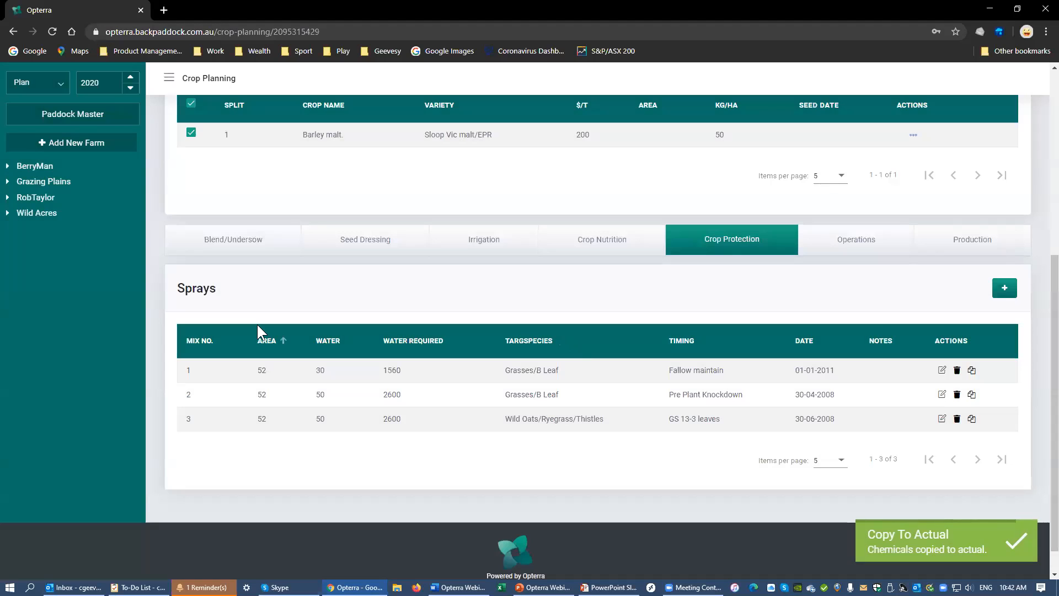
{"action": "scroll", "coordinate": [137, 288], "scroll_direction": "up", "scroll_amount": 1}
{"action": "scroll", "coordinate": [134, 279], "scroll_direction": "up", "scroll_amount": 2}
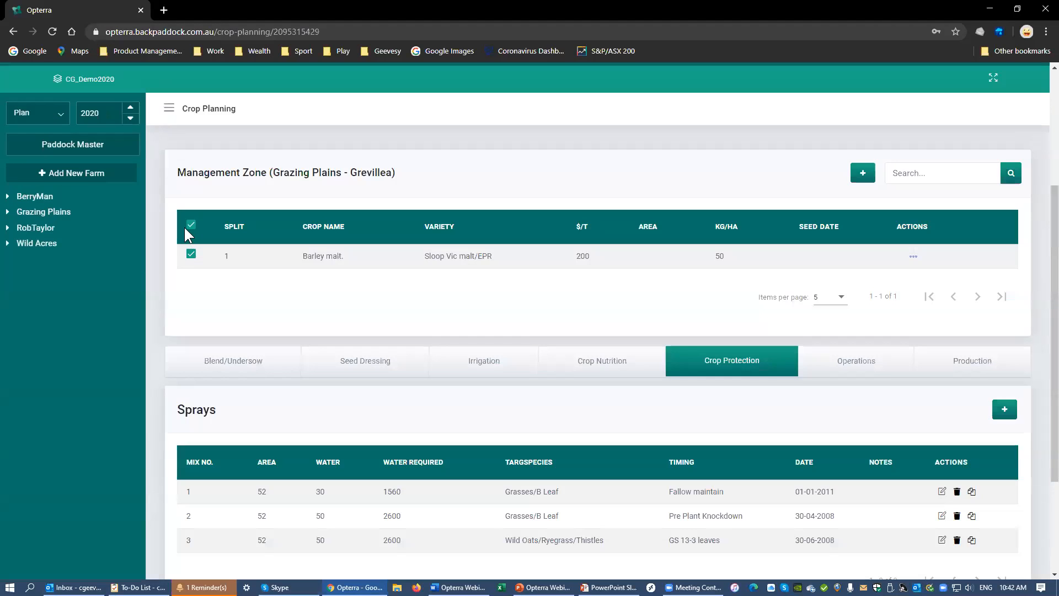
{"action": "key", "text": "alt+Tab"}
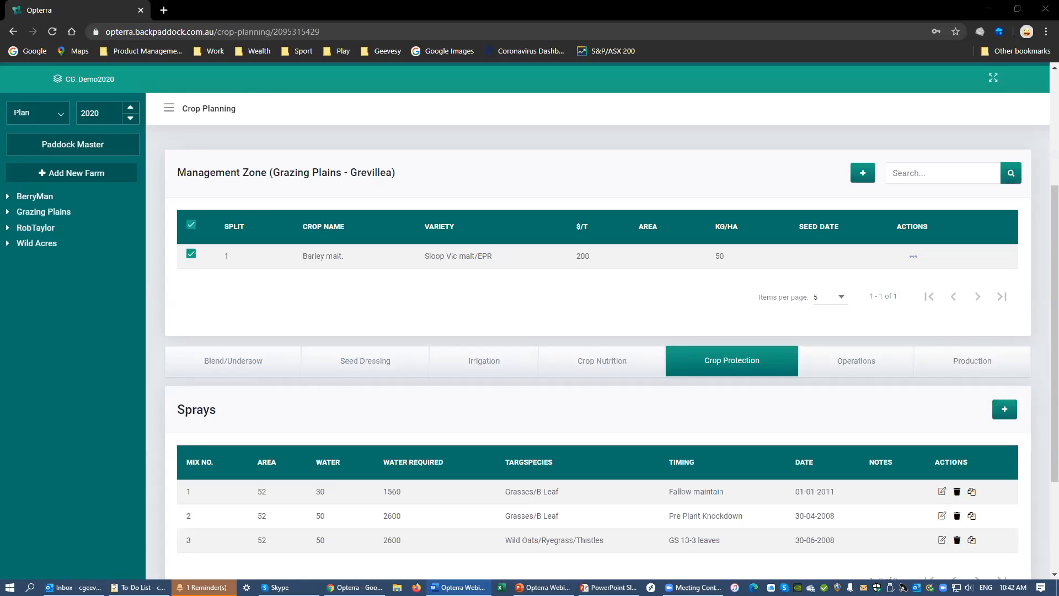
Open the Scenario Manager and display the M01 (2020) : Bull, 700 kg livestock scenario from CG_LSScenarios
{"action": "scroll", "coordinate": [217, 190], "scroll_direction": "up", "scroll_amount": 4}
{"action": "left_click", "coordinate": [145, 249]}
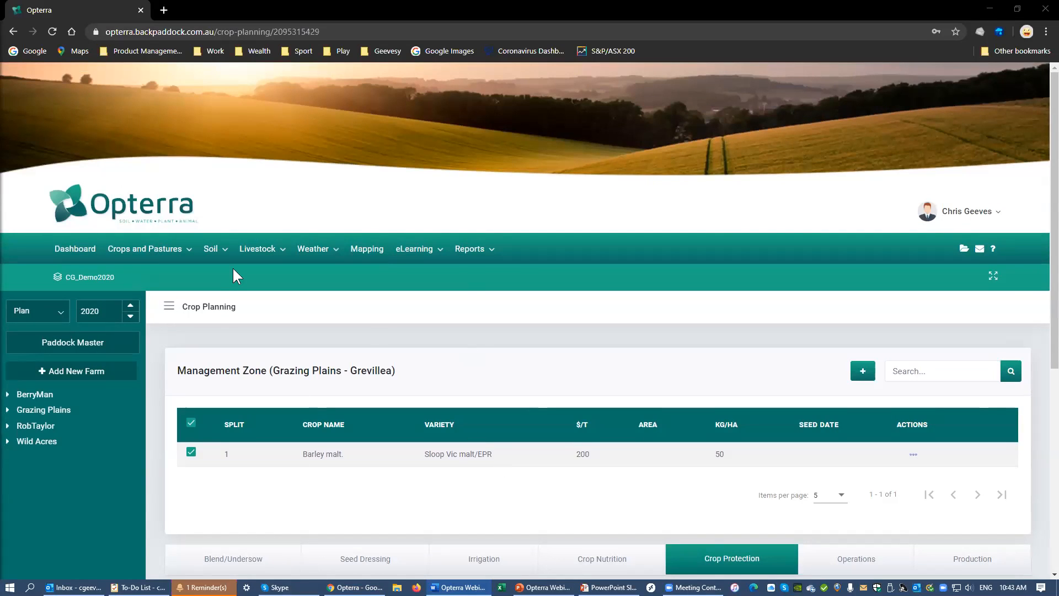
{"action": "left_click", "coordinate": [188, 258]}
{"action": "left_click", "coordinate": [174, 305]}
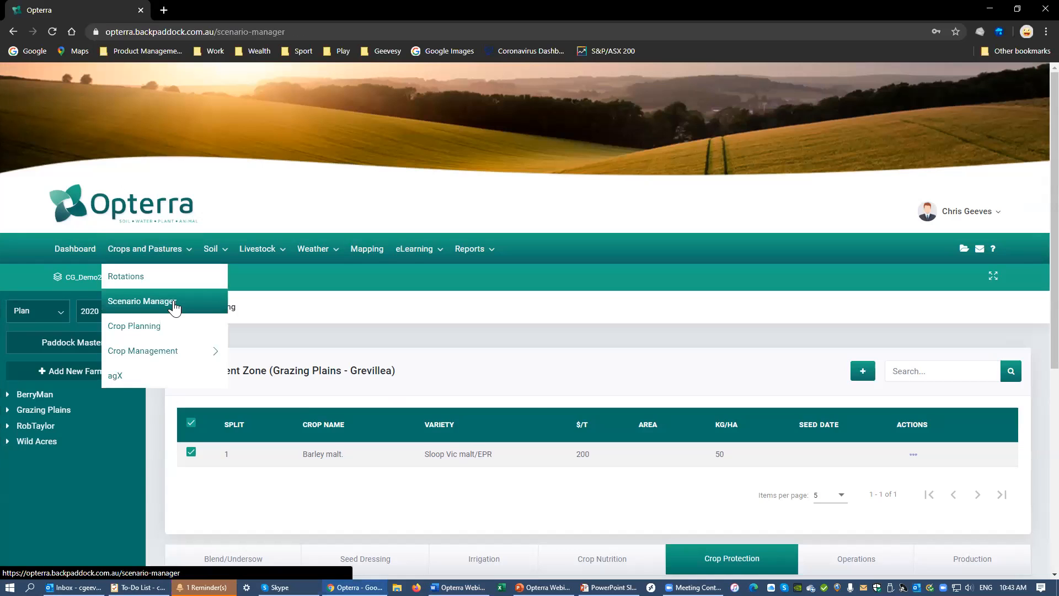
{"action": "scroll", "coordinate": [78, 397], "scroll_direction": "down", "scroll_amount": 2}
{"action": "left_click", "coordinate": [77, 219]}
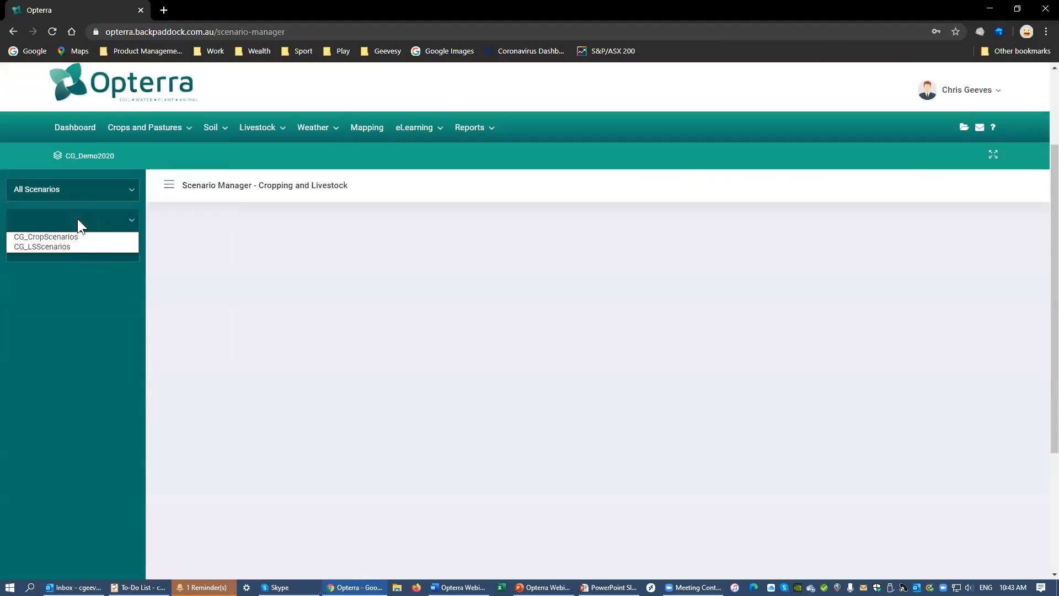
{"action": "left_click", "coordinate": [67, 246]}
{"action": "left_click", "coordinate": [64, 251]}
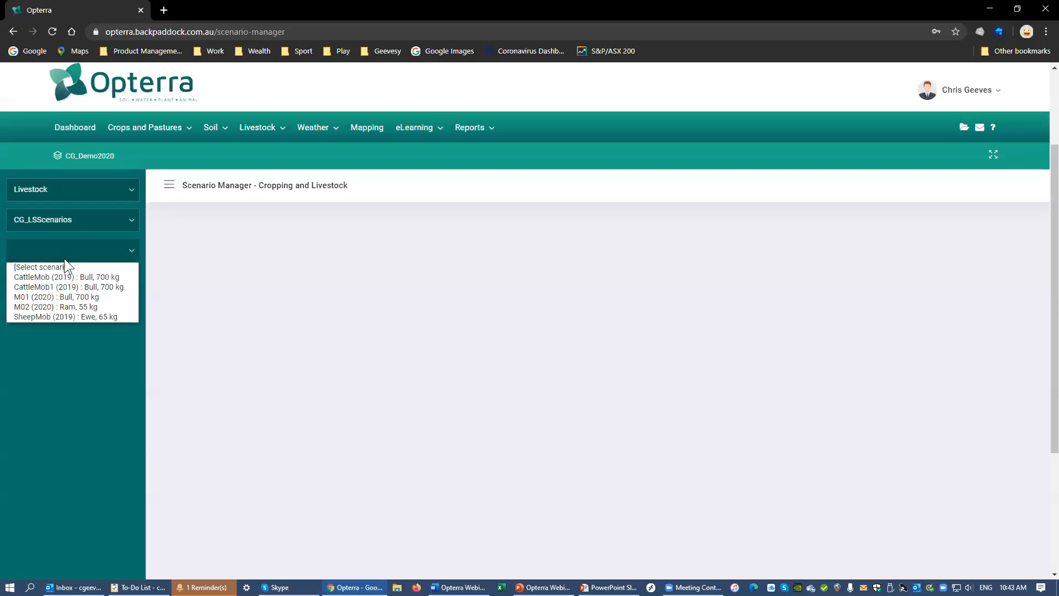
{"action": "left_click", "coordinate": [64, 298]}
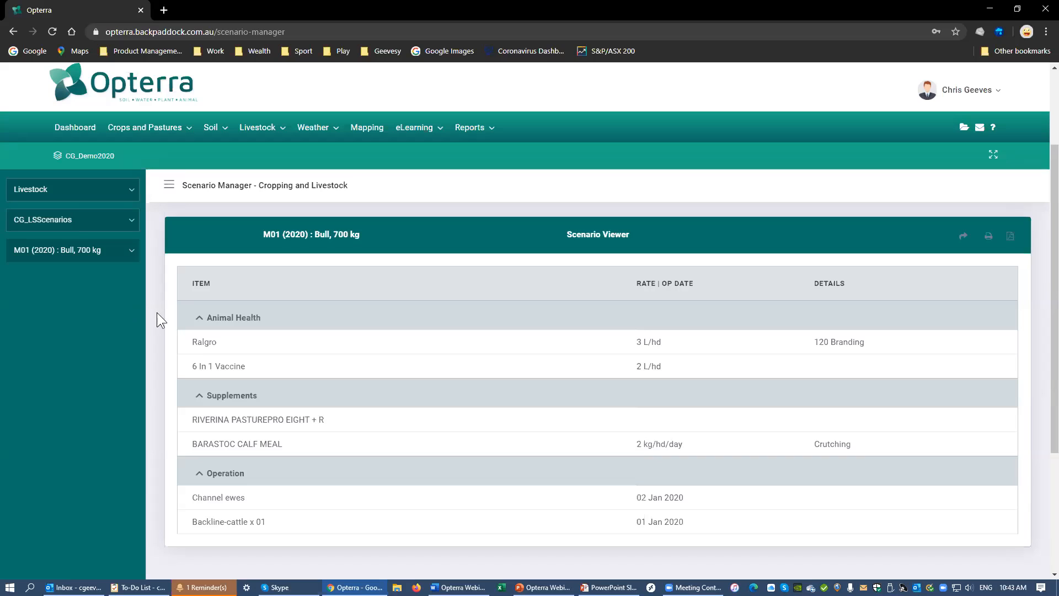
Open crop planning and view the 2020 crop plan of the Albany paddock on the Wild Acres farm
{"action": "left_click", "coordinate": [147, 126]}
{"action": "key", "text": "alt+Tab"}
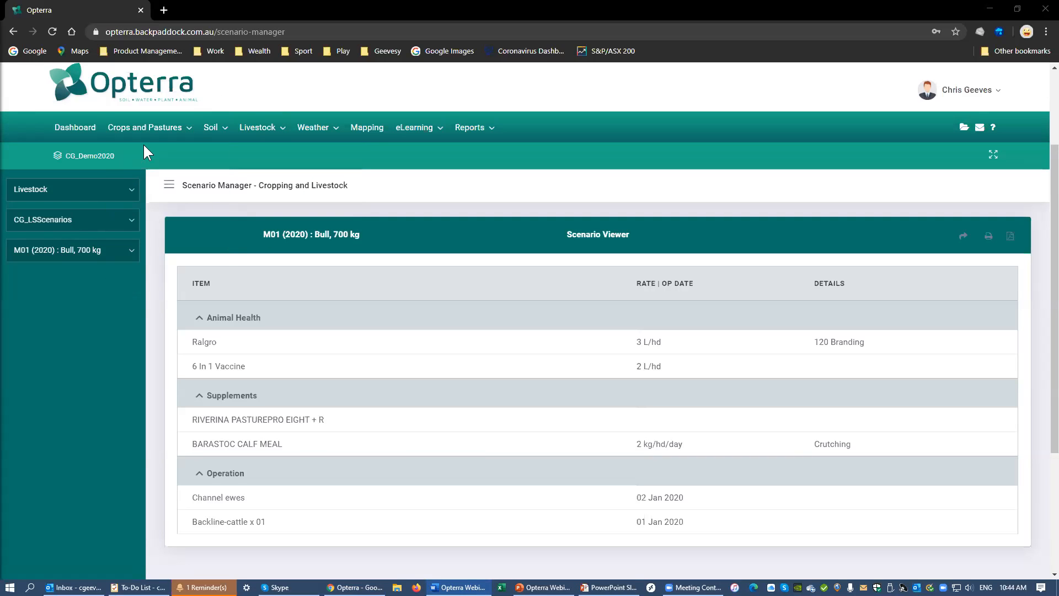
{"action": "mouse_move", "coordinate": [144, 132]}
{"action": "left_click", "coordinate": [147, 204]}
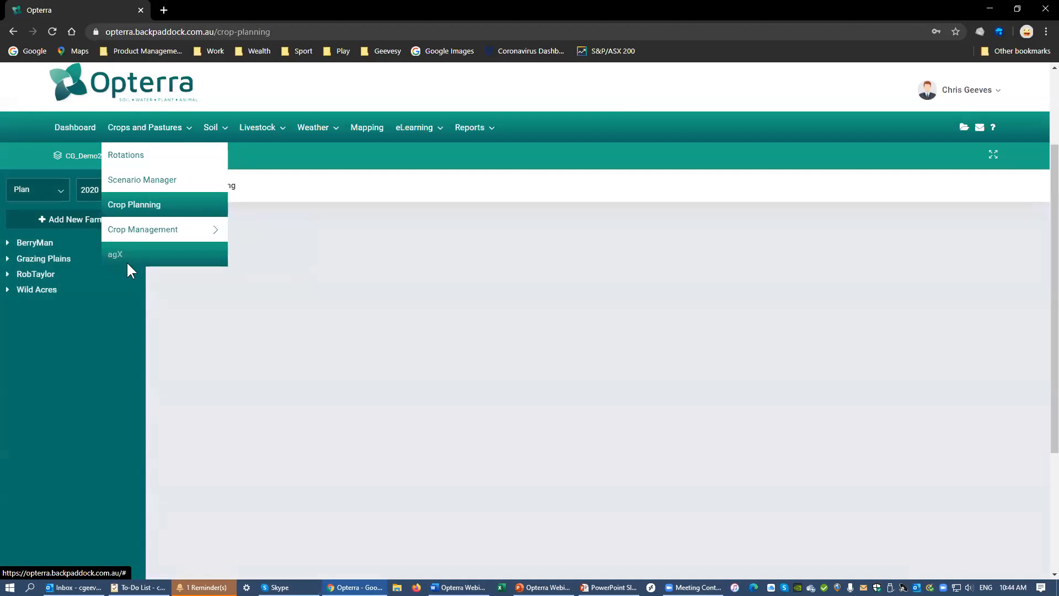
{"action": "left_click", "coordinate": [8, 291]}
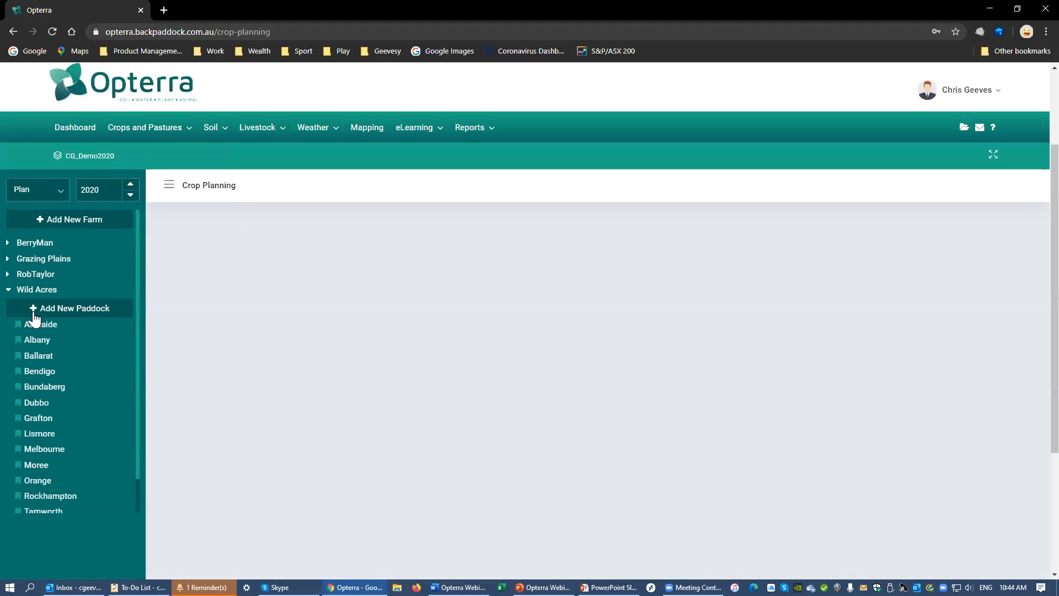
{"action": "left_click", "coordinate": [37, 340]}
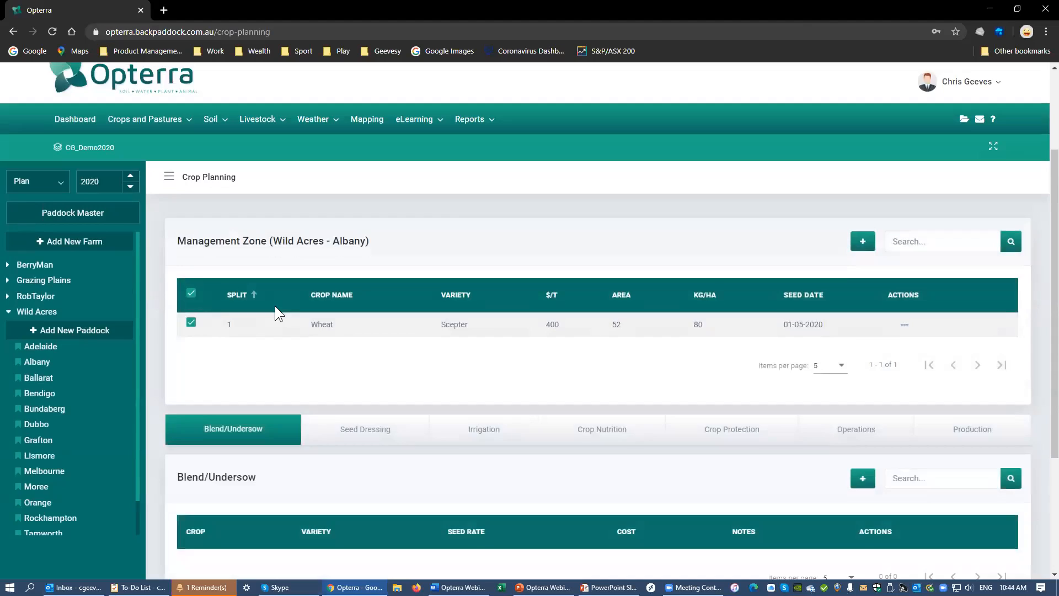
{"action": "scroll", "coordinate": [276, 307], "scroll_direction": "down", "scroll_amount": 3}
{"action": "scroll", "coordinate": [275, 305], "scroll_direction": "up", "scroll_amount": 2}
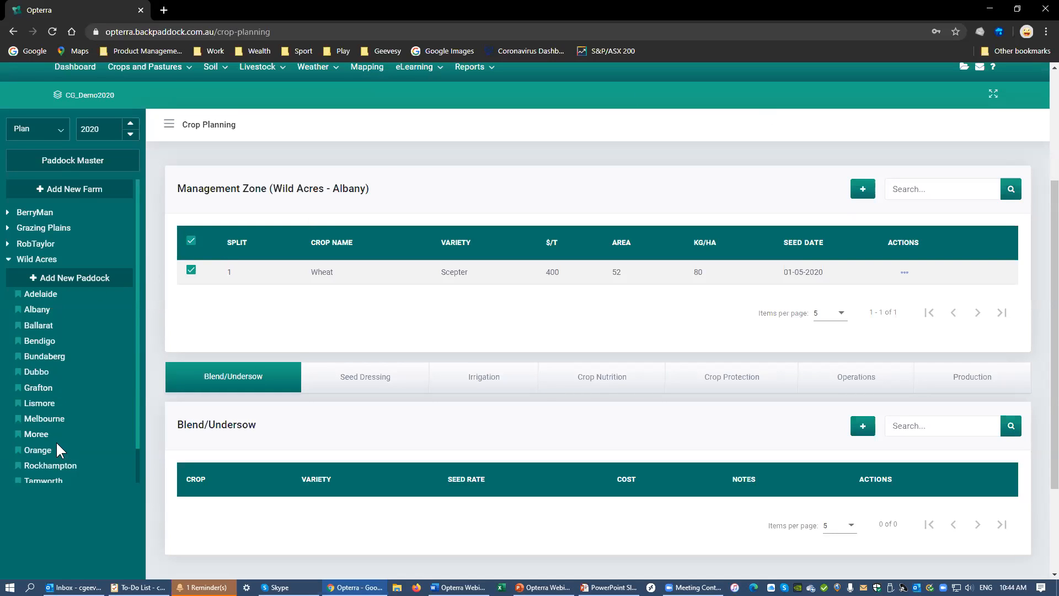
View the planned crop protection sprays for the Dubbo paddock on Wild Acres
{"action": "left_click", "coordinate": [33, 374]}
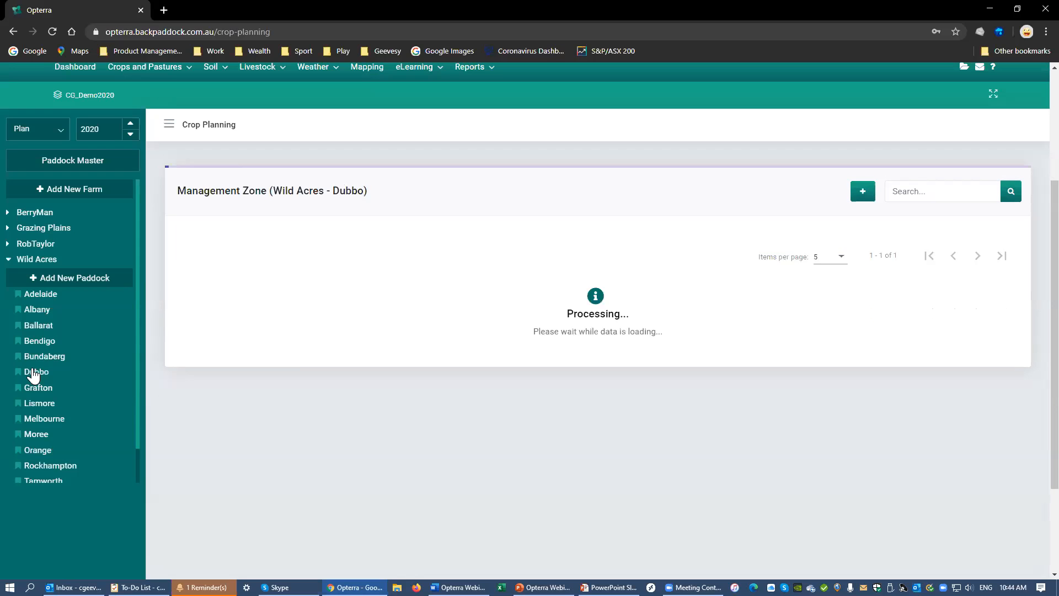
{"action": "left_click", "coordinate": [732, 380]}
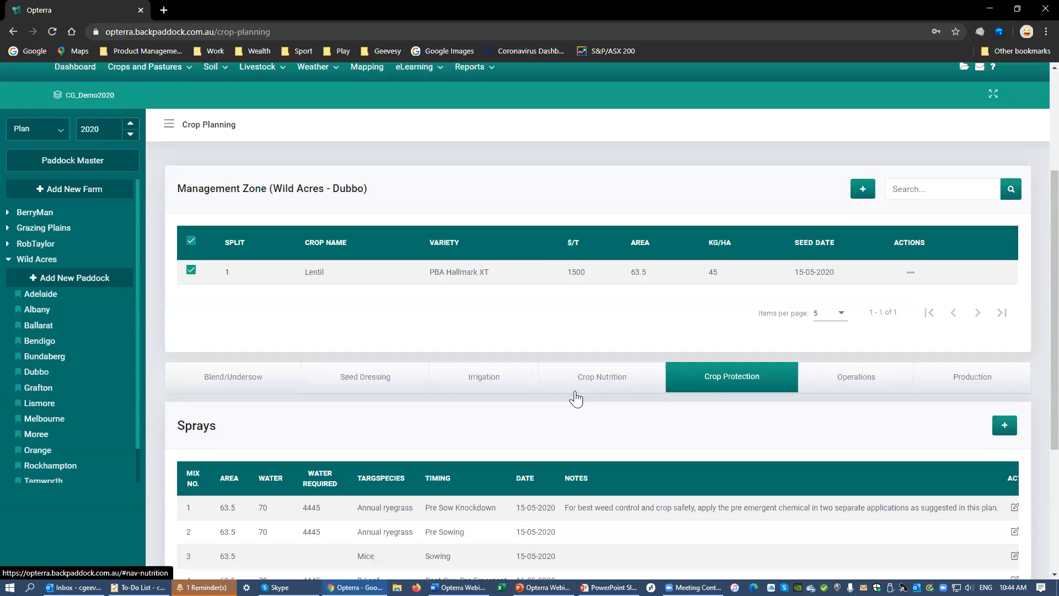
{"action": "scroll", "coordinate": [576, 391], "scroll_direction": "down", "scroll_amount": 2}
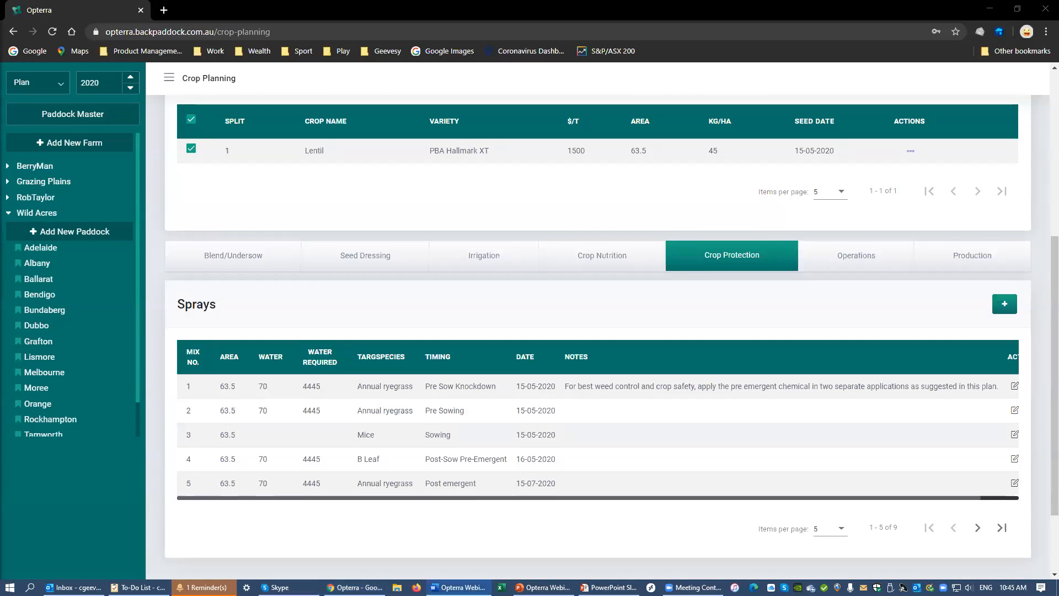
{"action": "scroll", "coordinate": [254, 164], "scroll_direction": "up", "scroll_amount": 2}
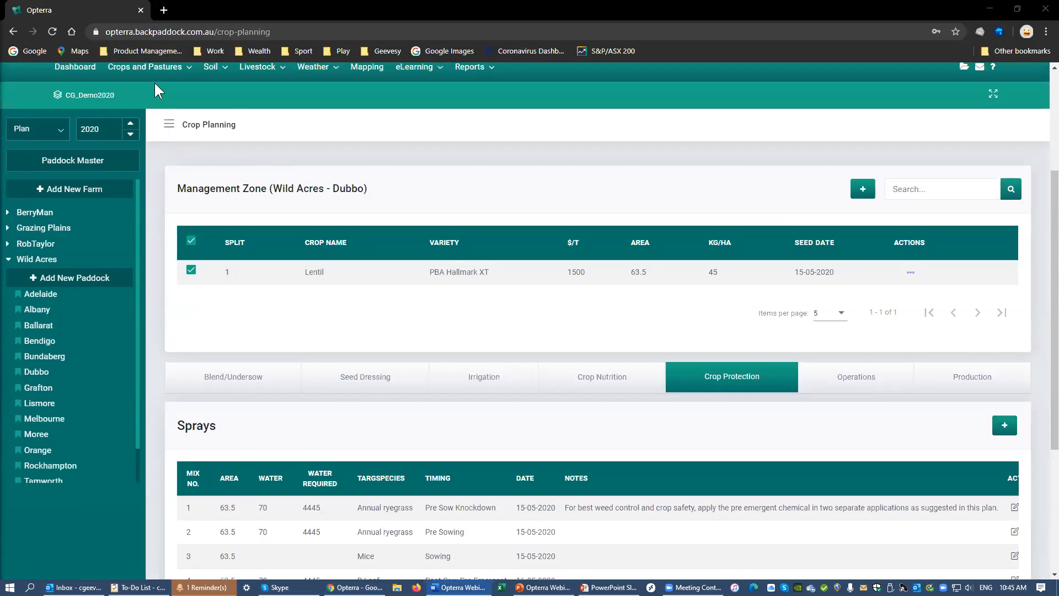
Open the Paddock Diary and start a new diary entry
{"action": "left_click", "coordinate": [146, 67]}
{"action": "mouse_move", "coordinate": [177, 171]}
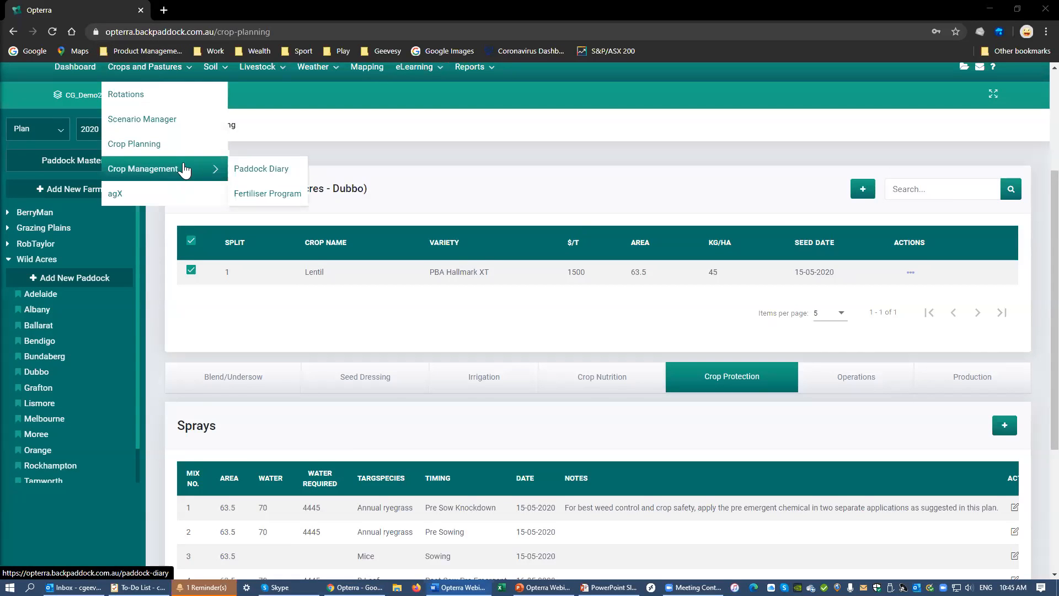
{"action": "left_click", "coordinate": [251, 169]}
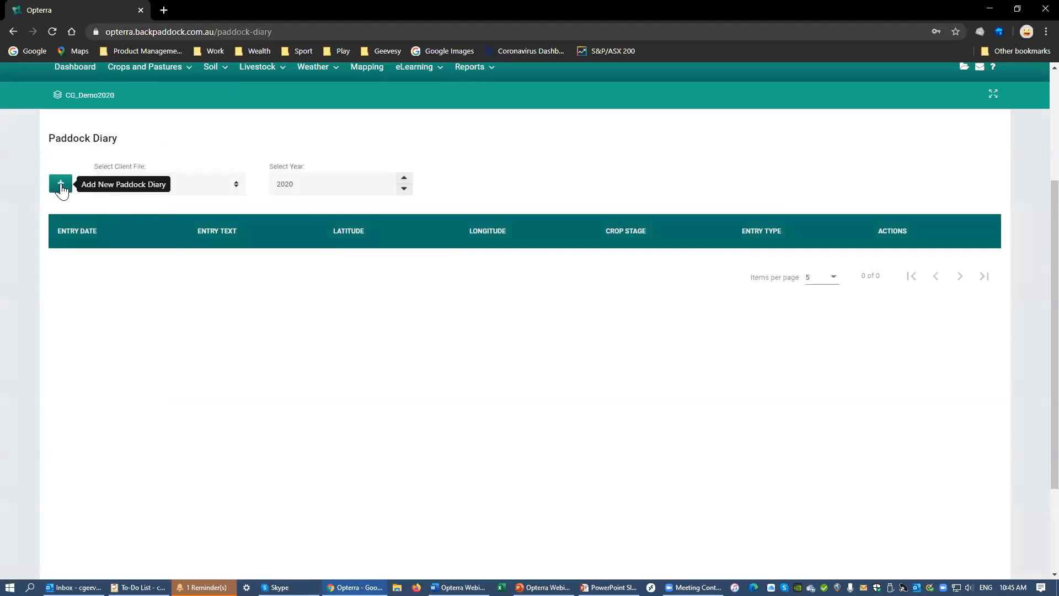
{"action": "left_click", "coordinate": [60, 185]}
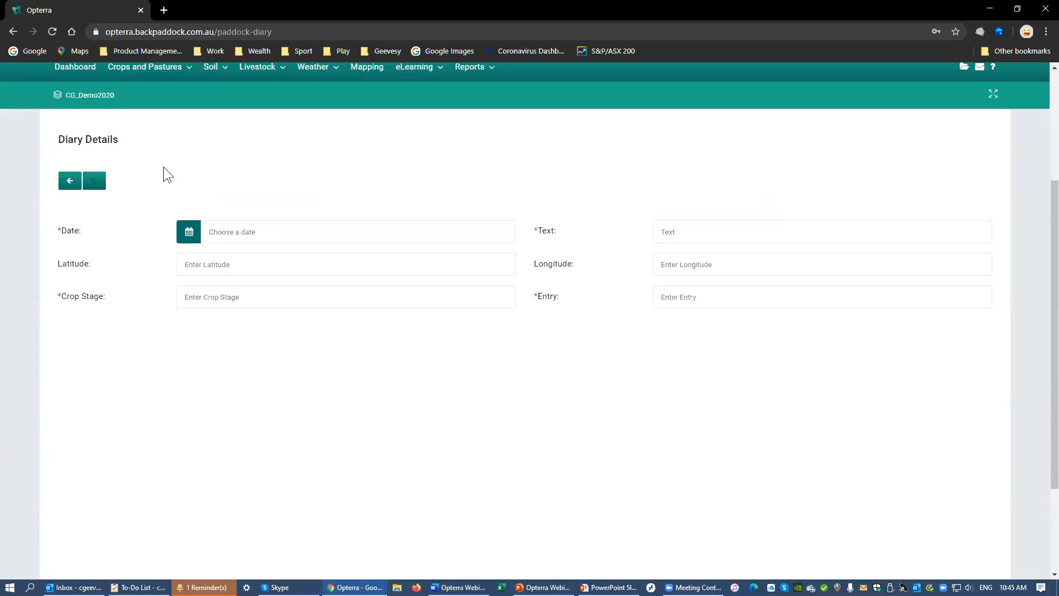
Fill in the diary entry with the text "This is the Heading" and the entry "This is the Note..."
{"action": "left_click", "coordinate": [695, 232]}
{"action": "type", "text": "This is"}
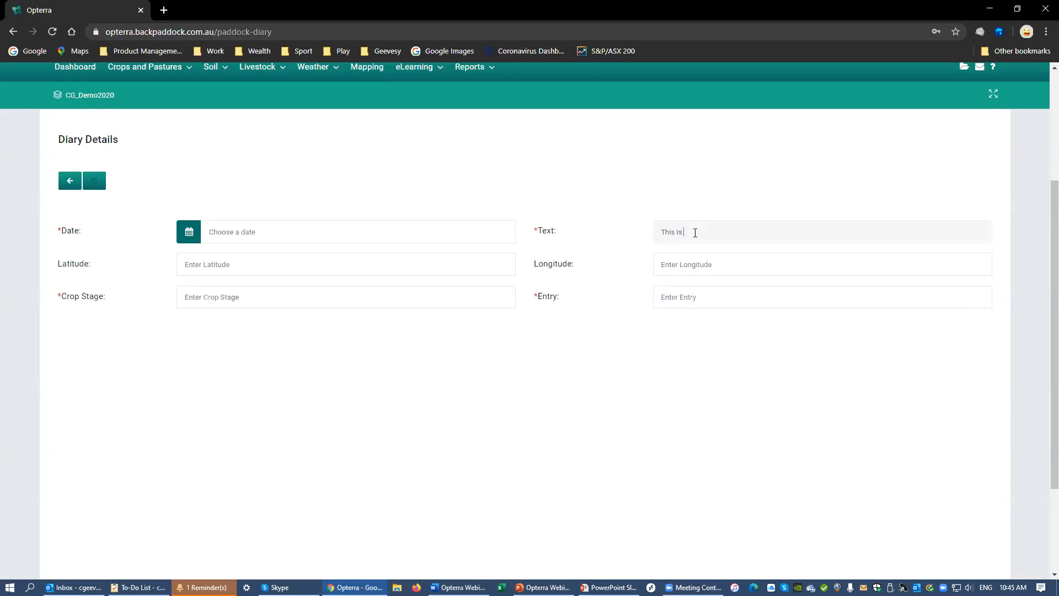
{"action": "type", "text": " the Heading"}
{"action": "left_click", "coordinate": [730, 261]}
{"action": "left_click", "coordinate": [724, 296]}
{"action": "type", "text": "This is the"}
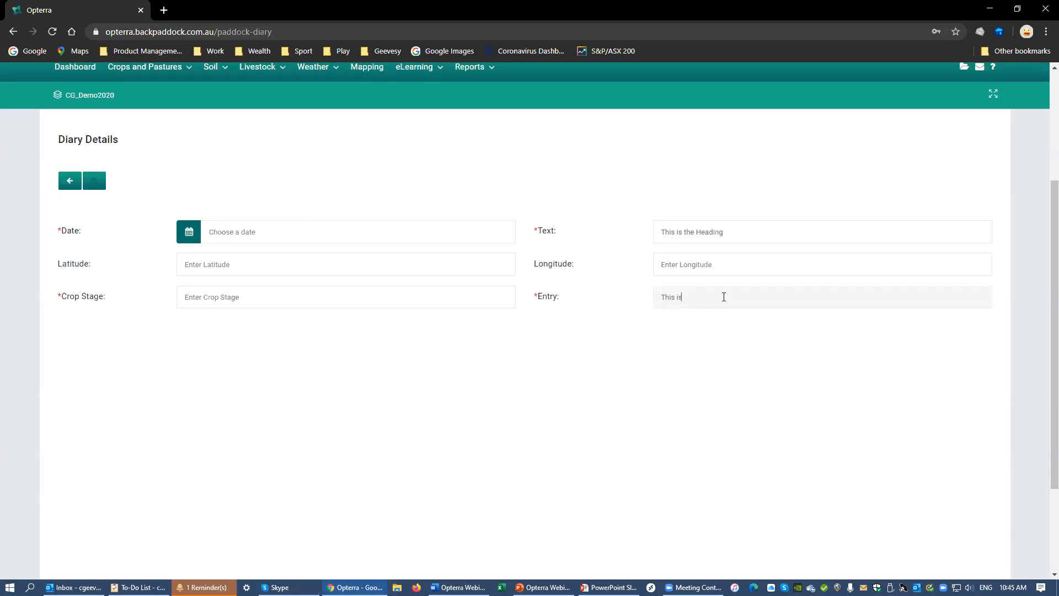
{"action": "type", "text": " Note..."}
{"action": "left_click", "coordinate": [132, 381]}
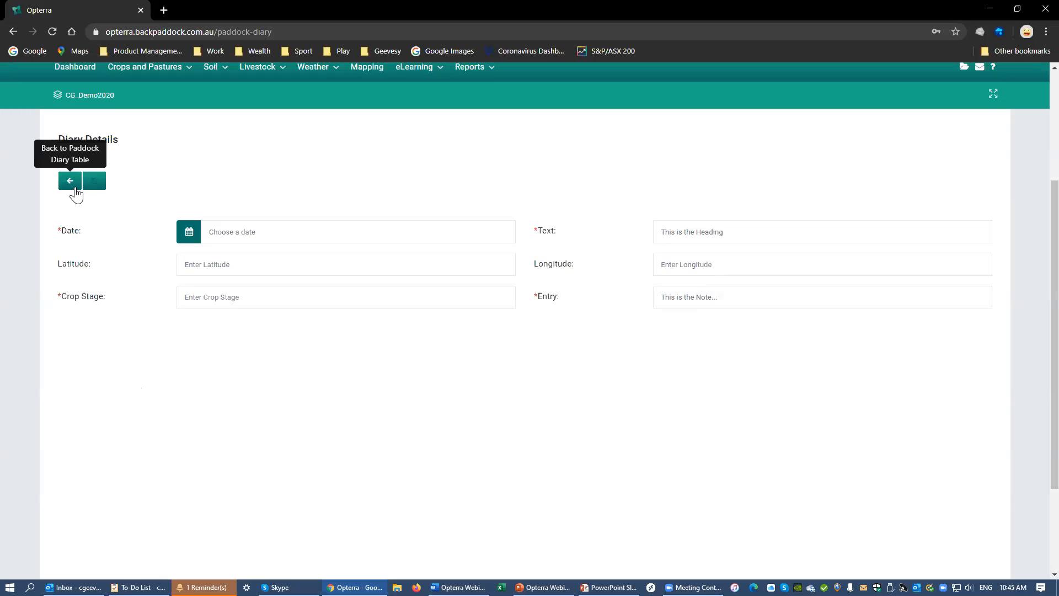
Open the soil page for linking SoilMate farms and paddocks
{"action": "scroll", "coordinate": [132, 196], "scroll_direction": "up", "scroll_amount": 3}
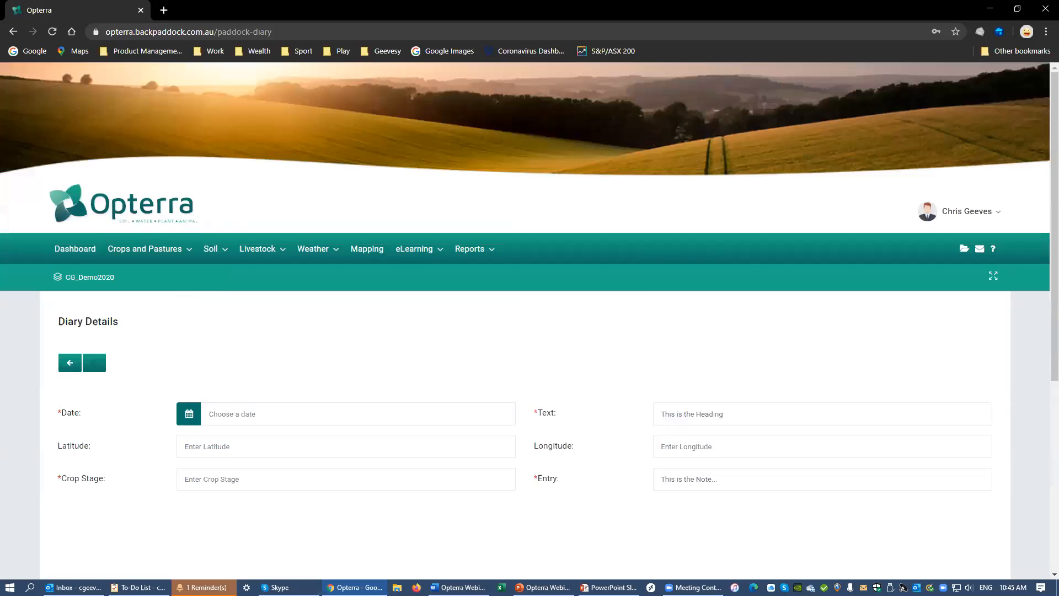
{"action": "key", "text": "alt+Tab"}
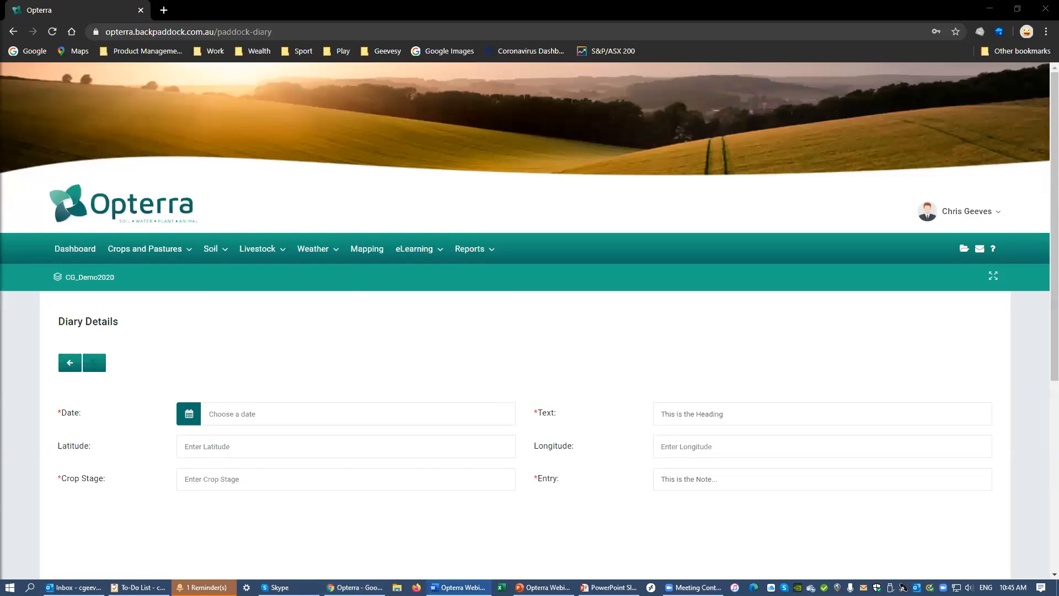
{"action": "mouse_move", "coordinate": [236, 268]}
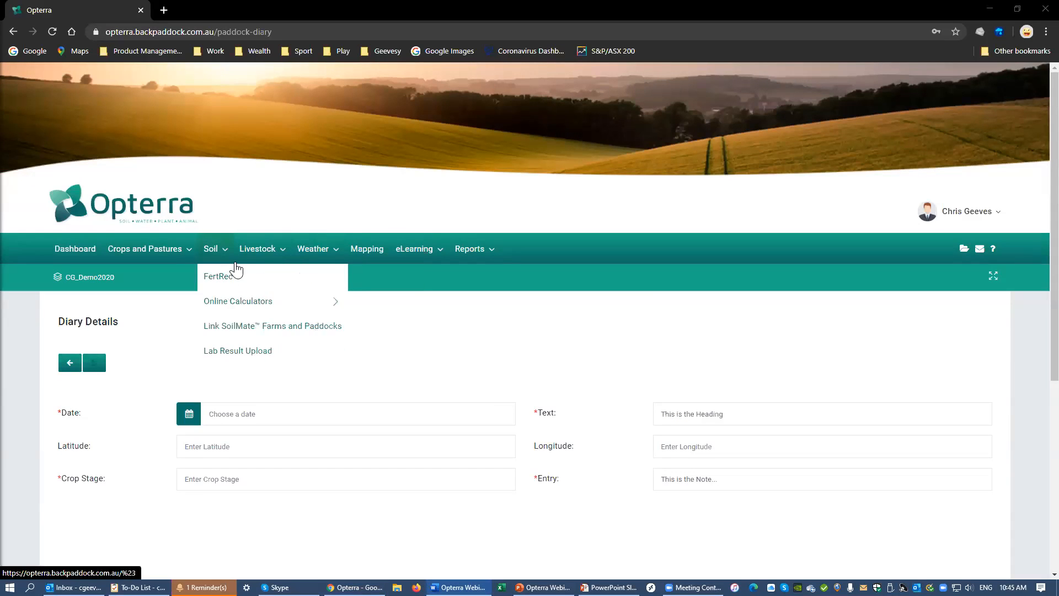
{"action": "left_click", "coordinate": [218, 331]}
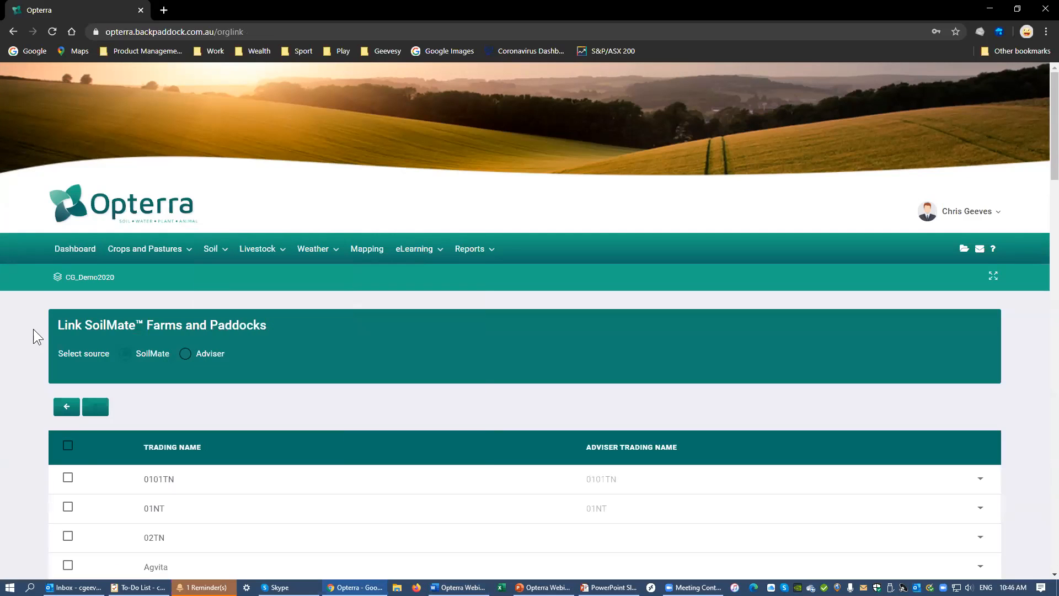
Select the Arnfarm trading name, choose its adviser trading name and proceed to the paddocks of its Hazeldean farm
{"action": "scroll", "coordinate": [33, 328], "scroll_direction": "down", "scroll_amount": 3}
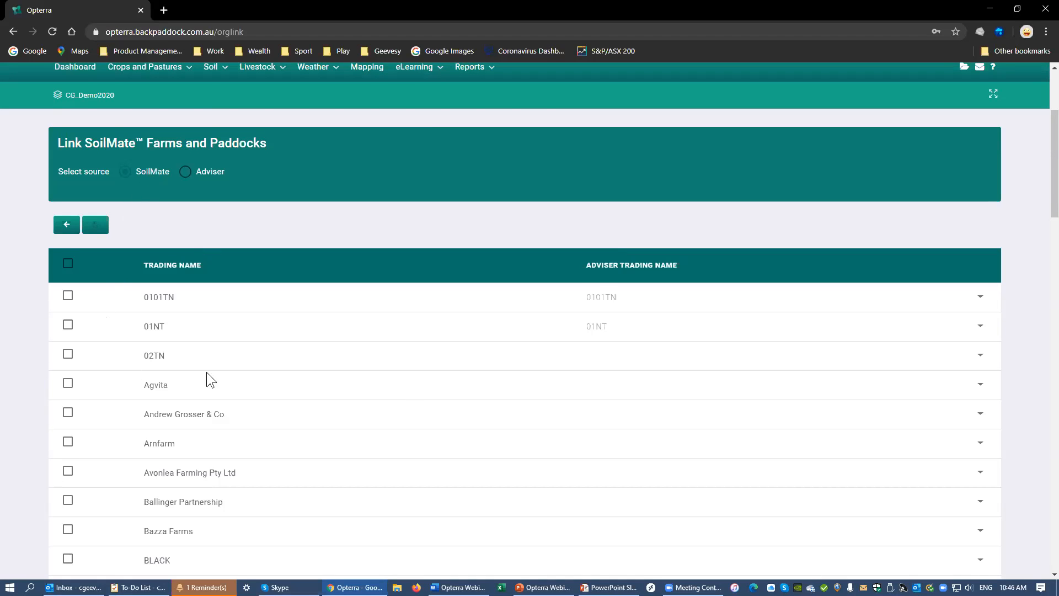
{"action": "scroll", "coordinate": [221, 367], "scroll_direction": "down", "scroll_amount": 1}
{"action": "scroll", "coordinate": [120, 177], "scroll_direction": "up", "scroll_amount": 1}
{"action": "scroll", "coordinate": [238, 257], "scroll_direction": "down", "scroll_amount": 2}
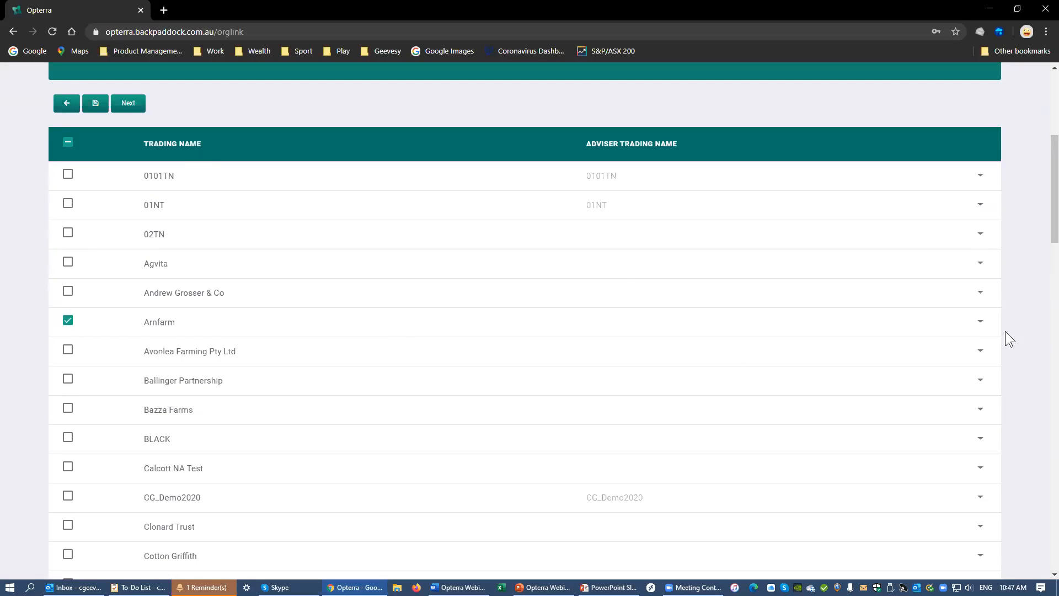
{"action": "left_click", "coordinate": [960, 325]}
{"action": "left_click", "coordinate": [649, 322]}
{"action": "left_click", "coordinate": [132, 104]}
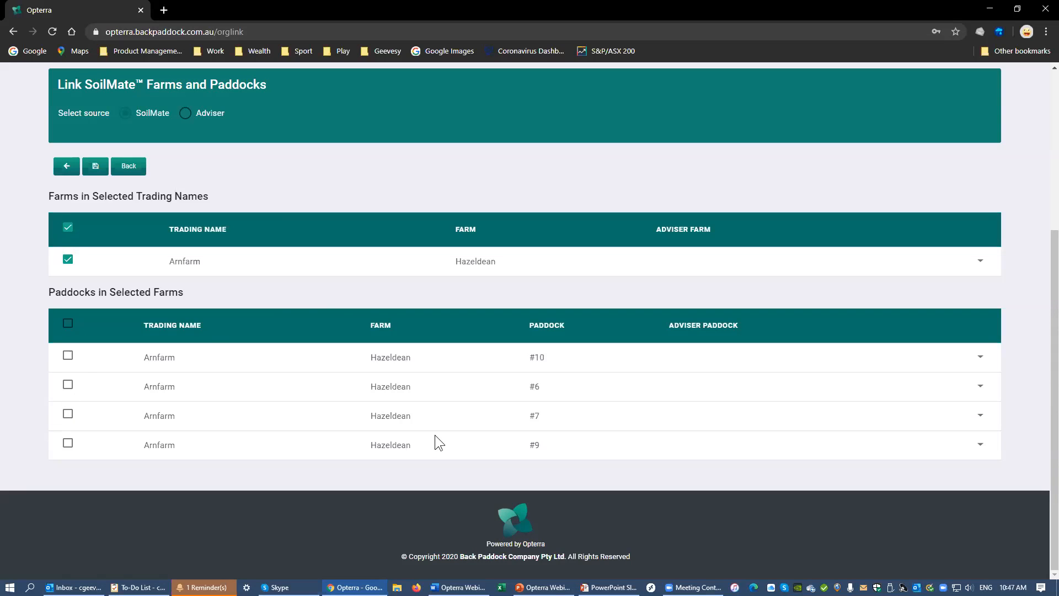
Select Hazeldean's paddock #10 and set its adviser paddock to Create in Adviser
{"action": "left_click", "coordinate": [68, 356]}
{"action": "left_click", "coordinate": [980, 358]}
{"action": "left_click", "coordinate": [805, 364]}
{"action": "scroll", "coordinate": [7, 233], "scroll_direction": "up", "scroll_amount": 3}
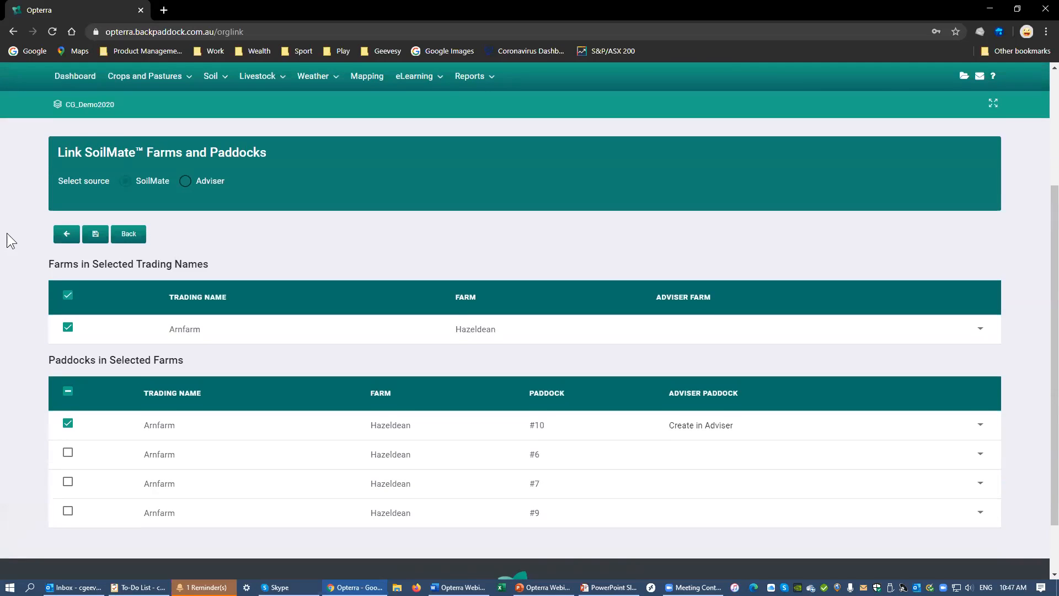
{"action": "scroll", "coordinate": [7, 241], "scroll_direction": "down", "scroll_amount": 1}
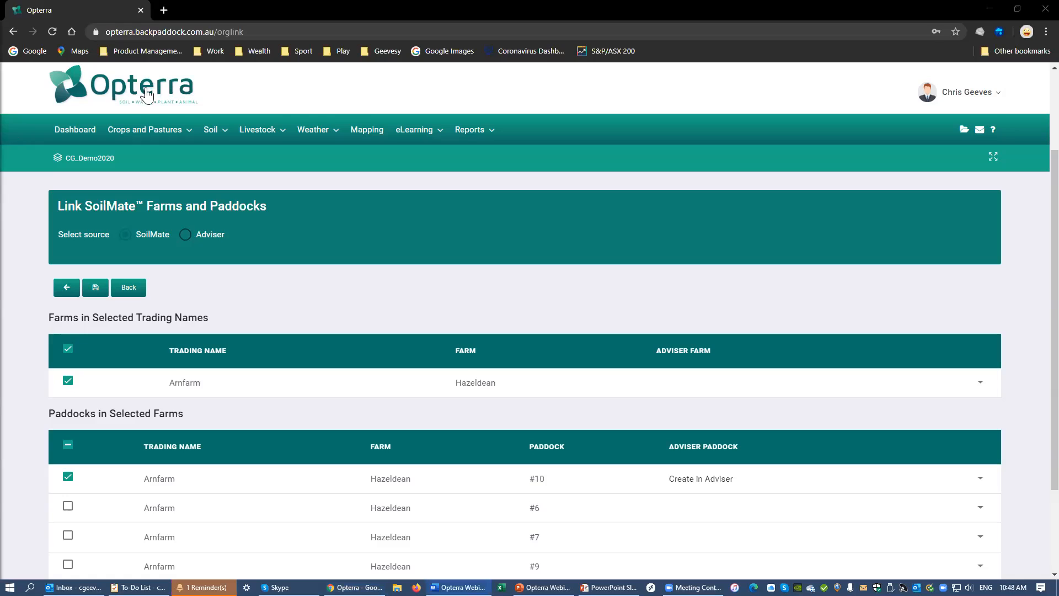
Open the weather rainfall calendar and review the May 2020 records for the Overdraft site
{"action": "left_click", "coordinate": [301, 130]}
{"action": "left_click", "coordinate": [305, 156]}
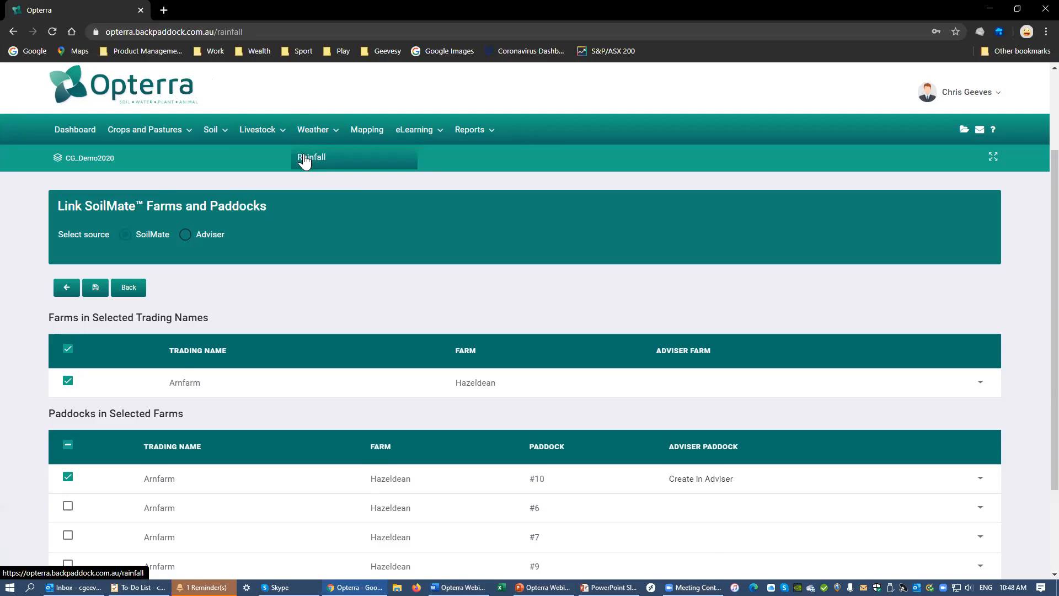
{"action": "scroll", "coordinate": [31, 266], "scroll_direction": "down", "scroll_amount": 1}
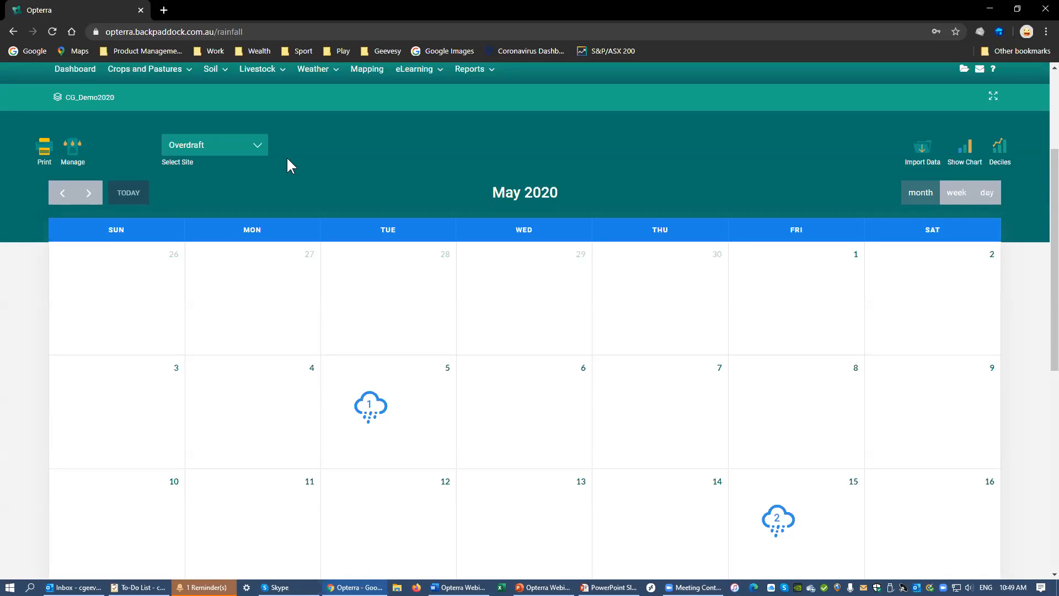
{"action": "scroll", "coordinate": [348, 193], "scroll_direction": "down", "scroll_amount": 2}
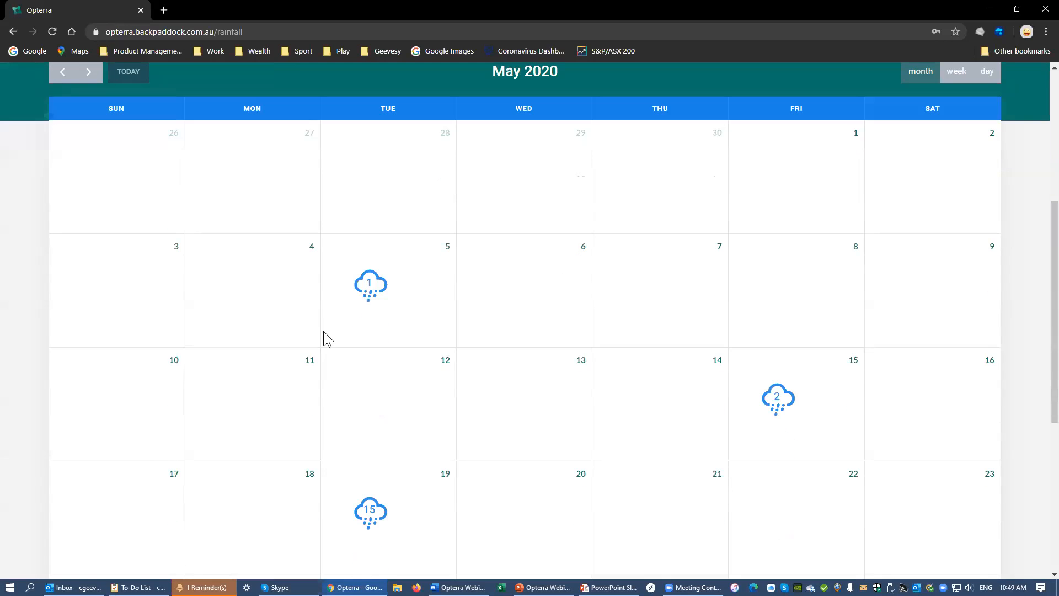
{"action": "scroll", "coordinate": [681, 463], "scroll_direction": "down", "scroll_amount": 2}
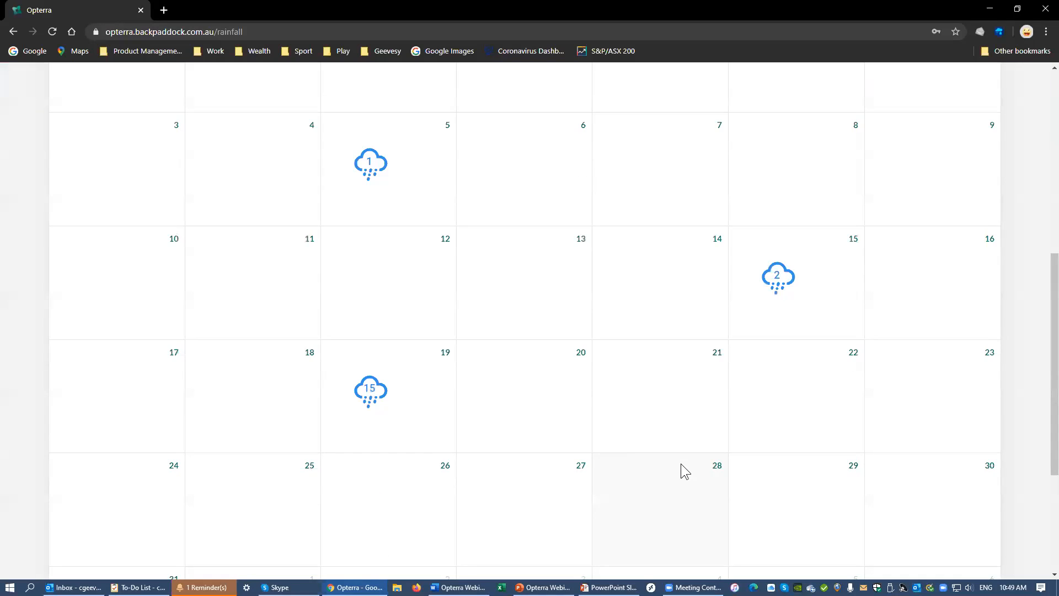
{"action": "scroll", "coordinate": [649, 437], "scroll_direction": "up", "scroll_amount": 2}
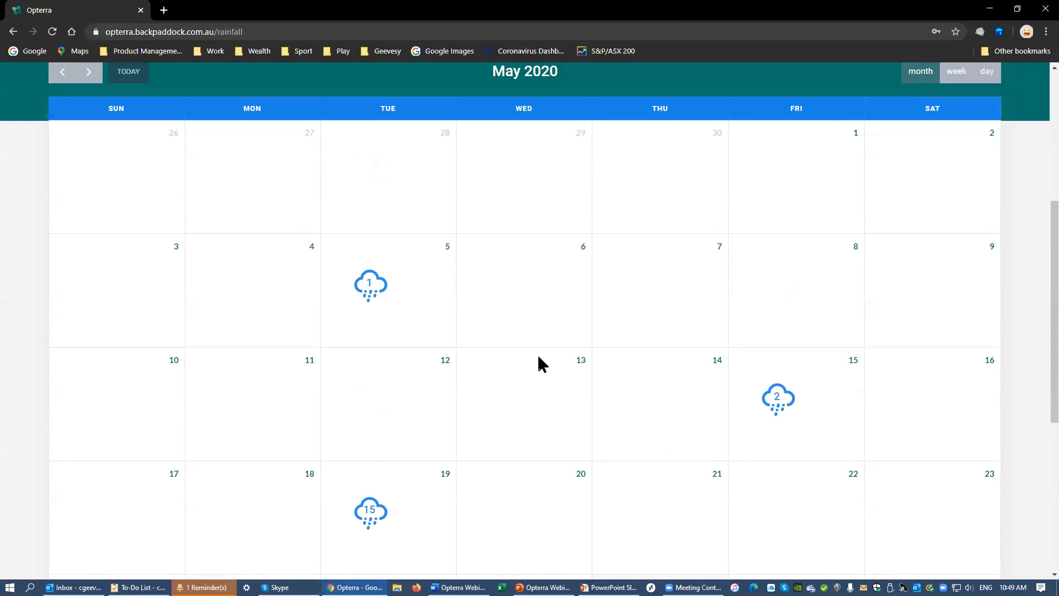
{"action": "scroll", "coordinate": [594, 351], "scroll_direction": "up", "scroll_amount": 2}
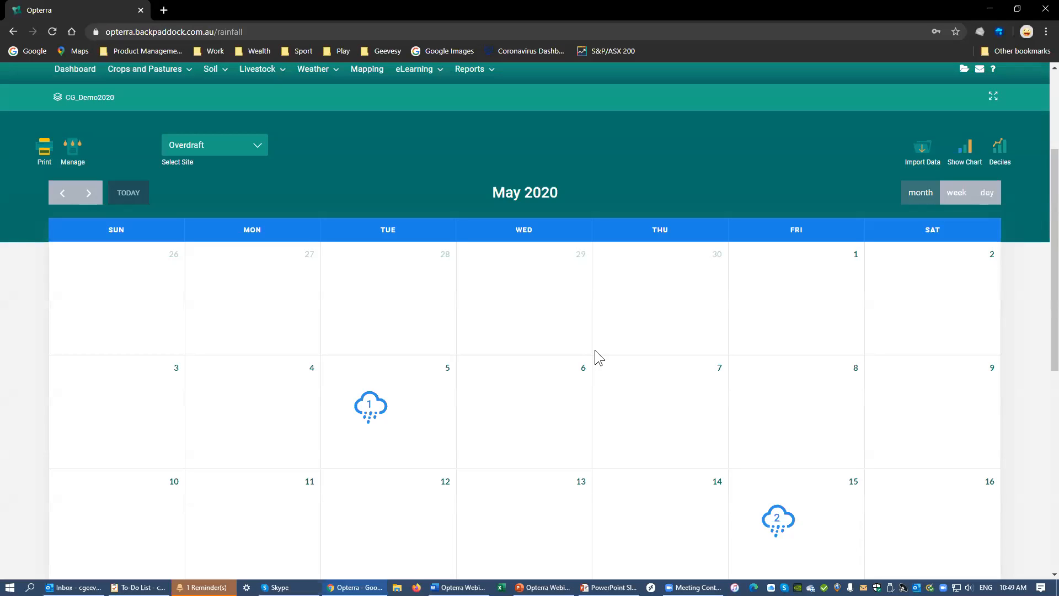
Open the dashboard and review the current weather conditions for Norwood
{"action": "scroll", "coordinate": [181, 209], "scroll_direction": "up", "scroll_amount": 3}
{"action": "mouse_move", "coordinate": [419, 249]}
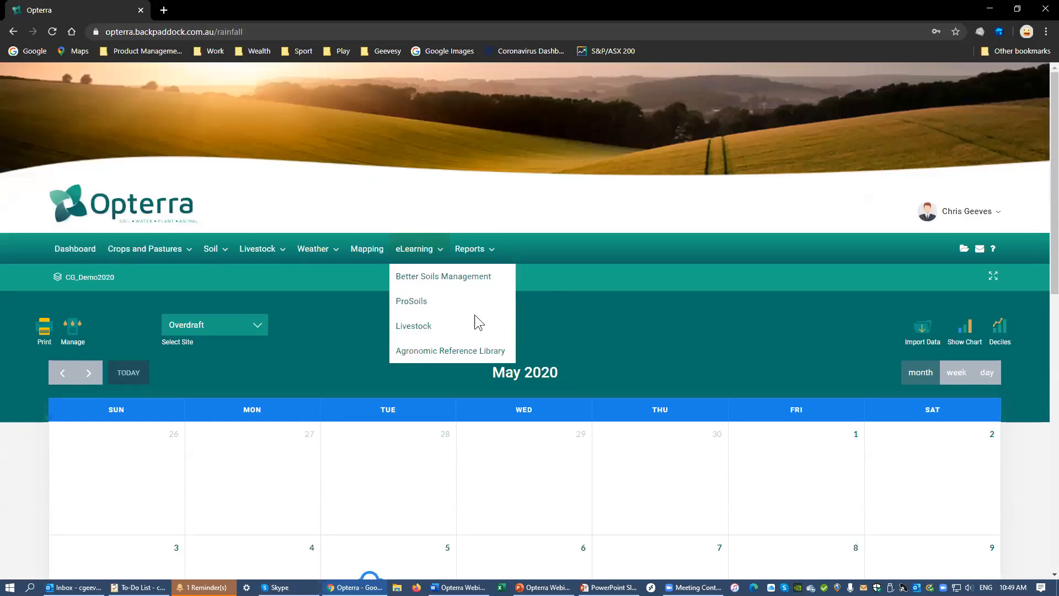
{"action": "left_click", "coordinate": [83, 250]}
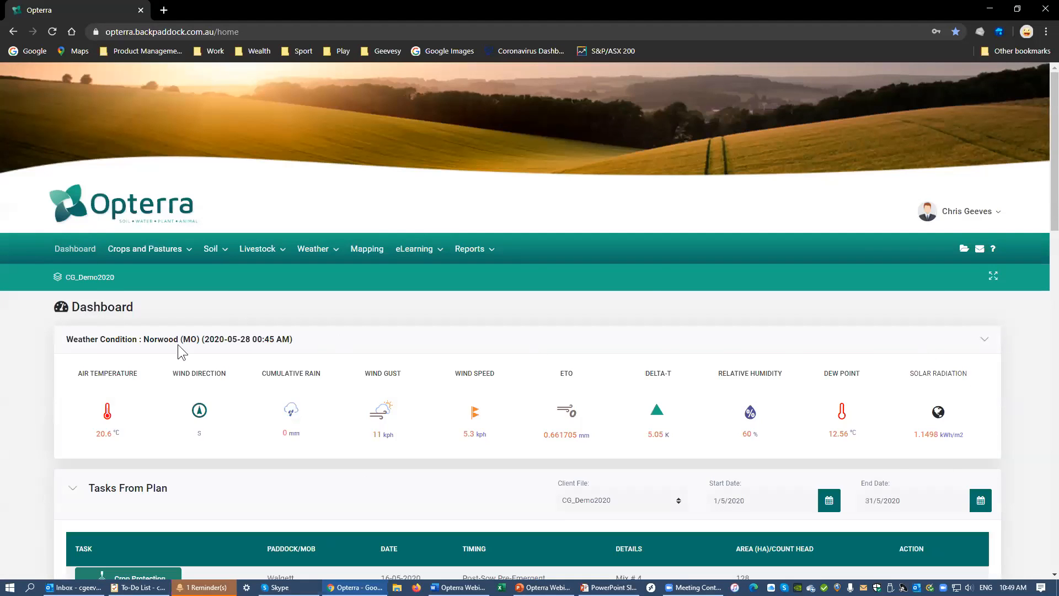
Open the CG_Demo2020 farm map and examine the paddocks around Wattle and Eucalypt
{"action": "left_click", "coordinate": [366, 253]}
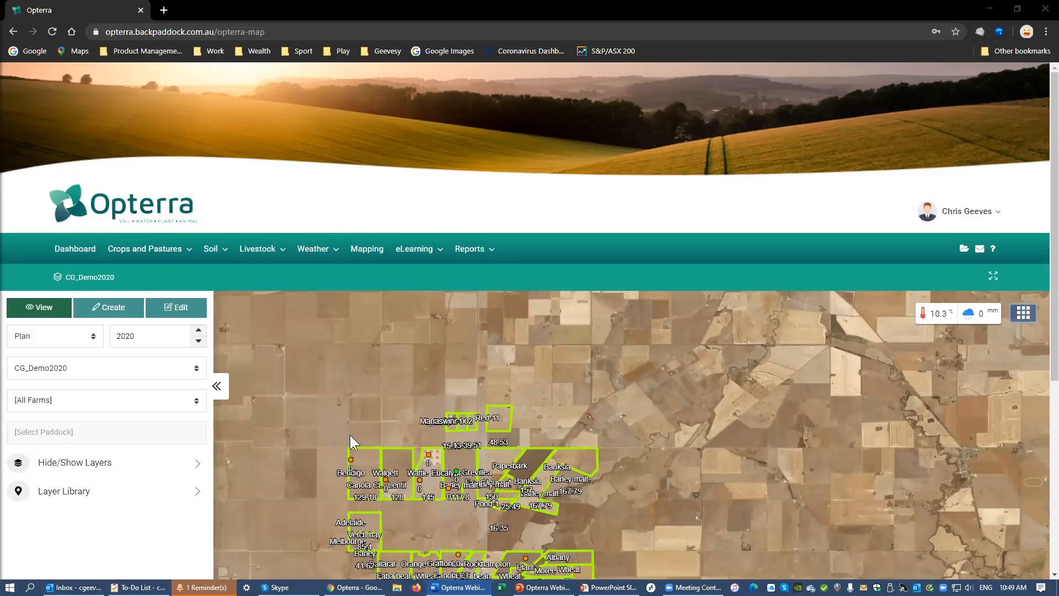
{"action": "left_click_drag", "start_coordinate": [298, 405], "coordinate": [273, 331]}
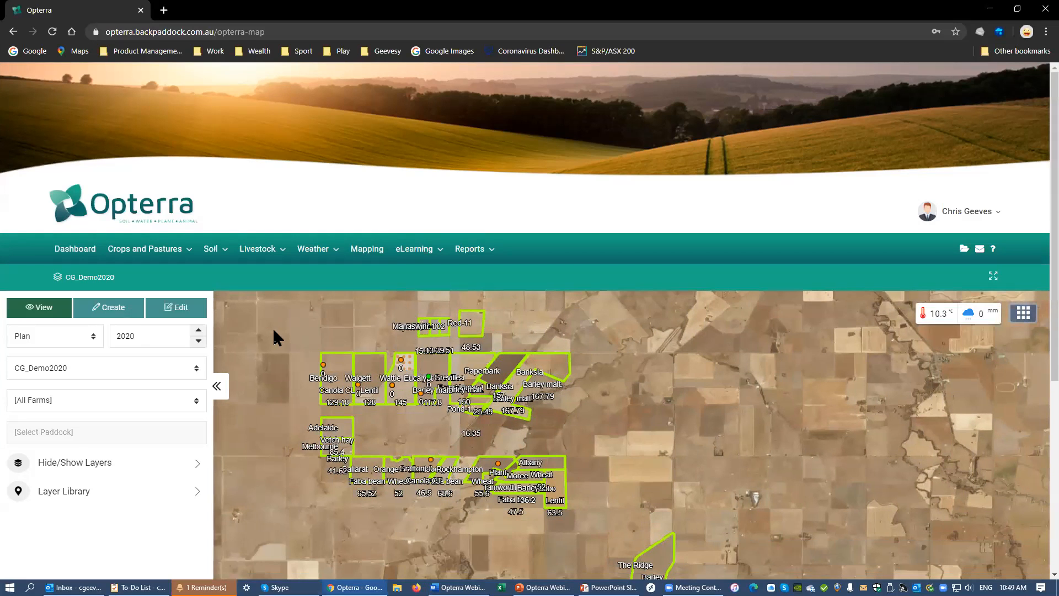
{"action": "scroll", "coordinate": [307, 361], "scroll_direction": "up", "scroll_amount": 2}
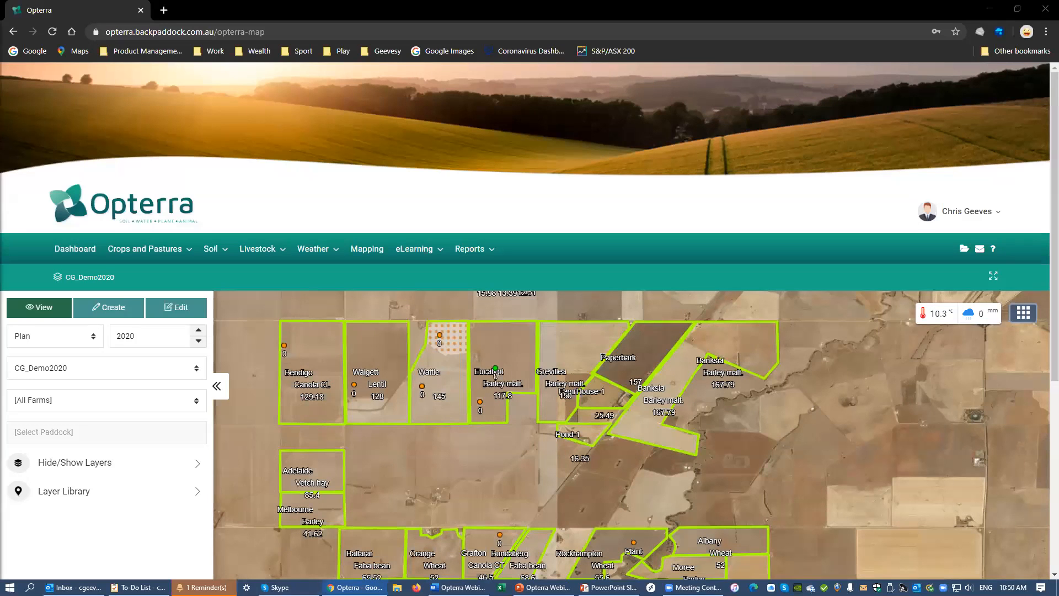
Try to create a PO from the test site in the Wattle paddock, entering a PO number and checking the laboratory choices
{"action": "left_click", "coordinate": [422, 385]}
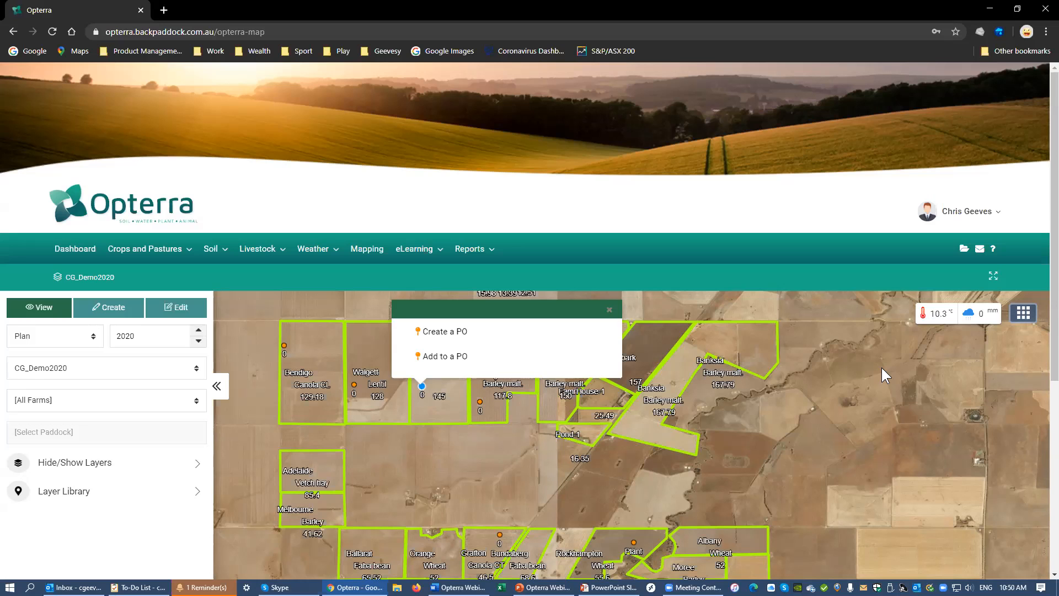
{"action": "left_click", "coordinate": [441, 333]}
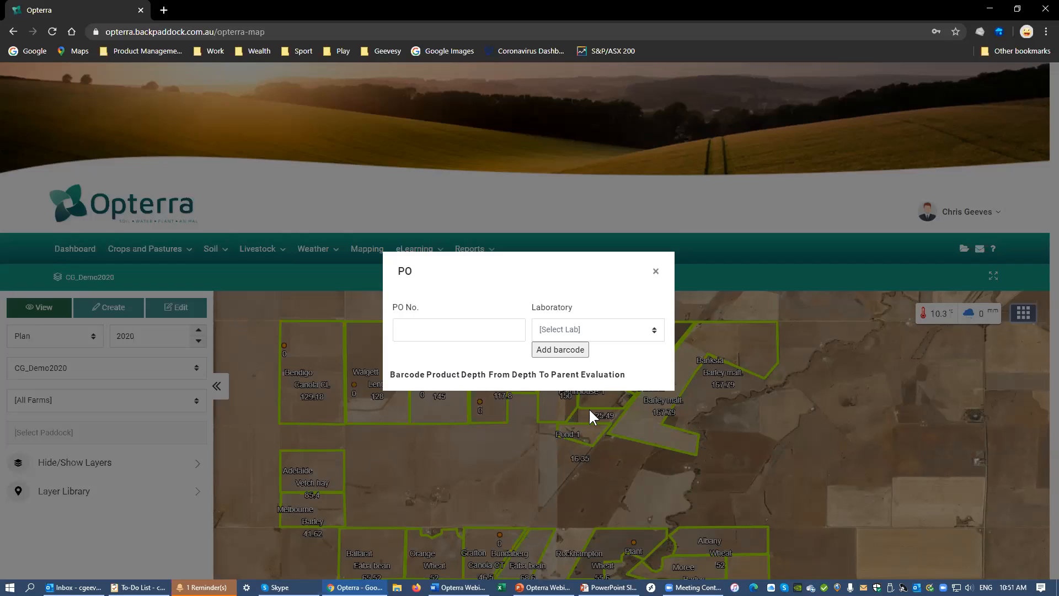
{"action": "left_click", "coordinate": [465, 323]}
{"action": "type", "text": "12345"}
{"action": "left_click", "coordinate": [554, 334]}
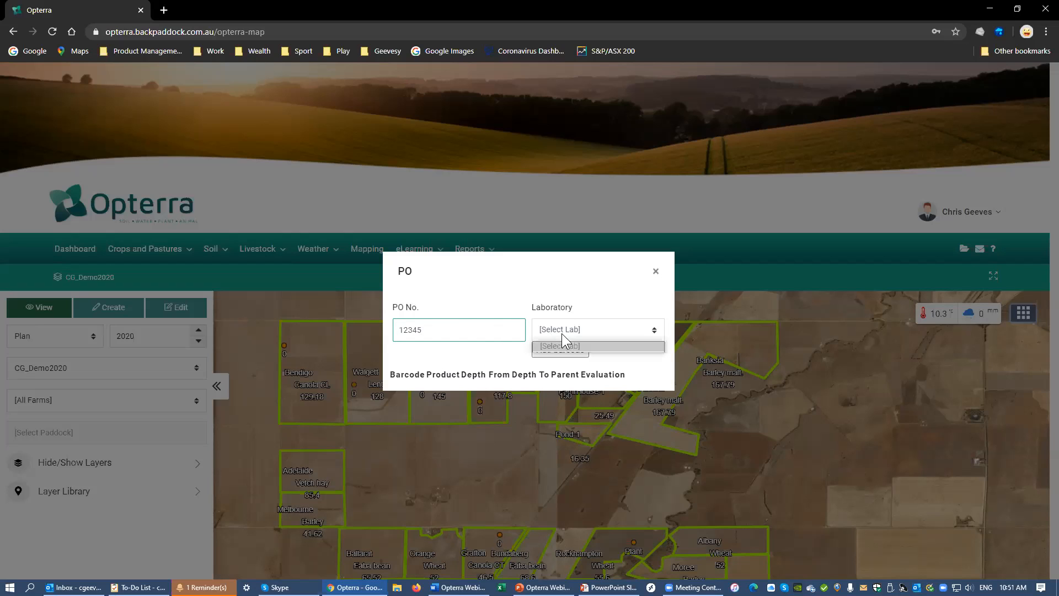
{"action": "left_click", "coordinate": [711, 368]}
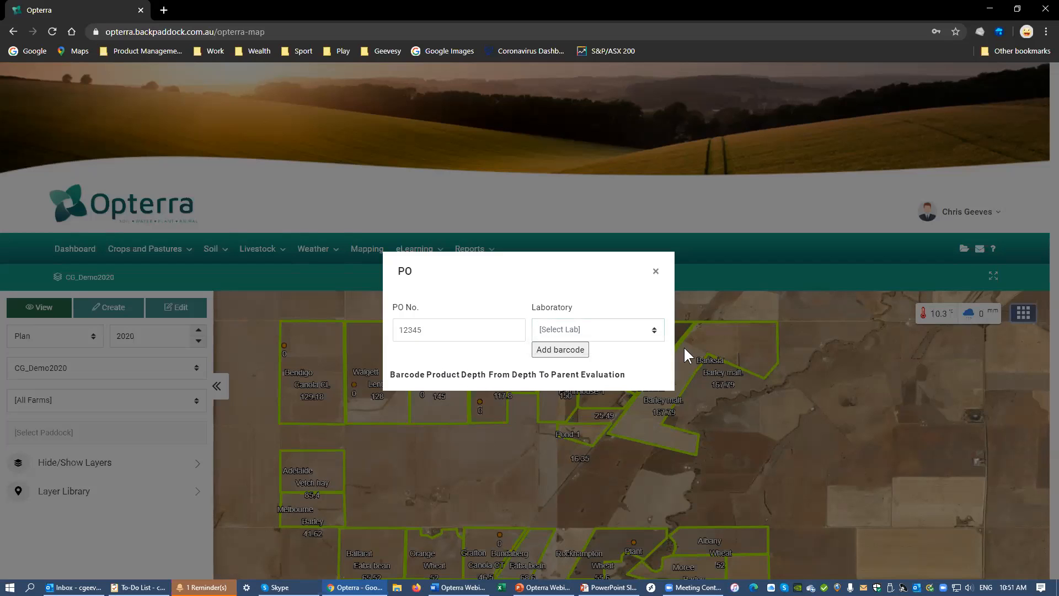
{"action": "left_click", "coordinate": [656, 271]}
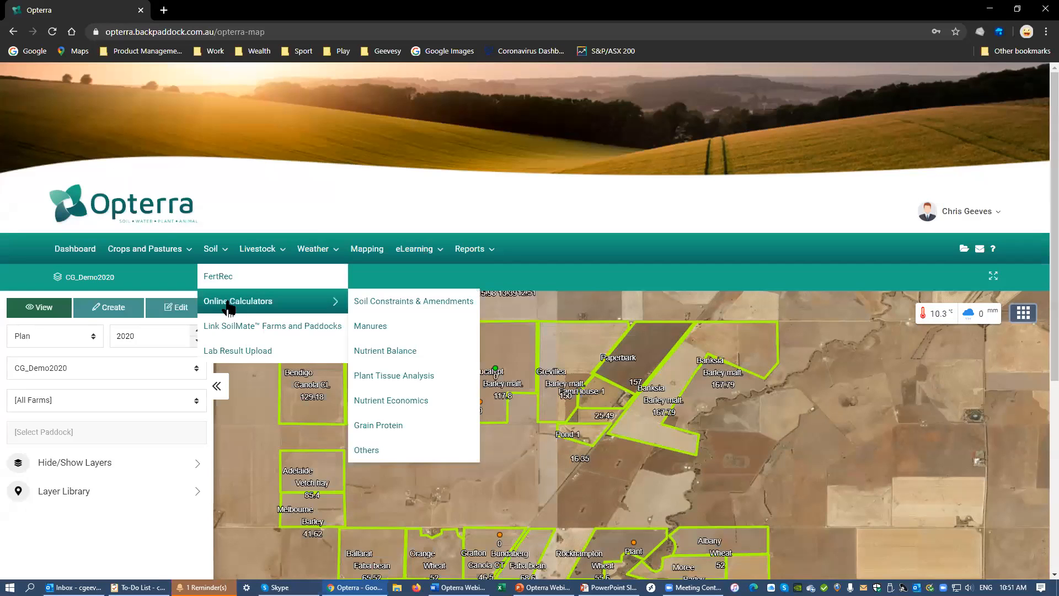
Switch to the PowerPoint slide show and advance to the Assess In-Crop NDVI stage of the sampling workflow
{"action": "scroll", "coordinate": [72, 150], "scroll_direction": "down", "scroll_amount": 2}
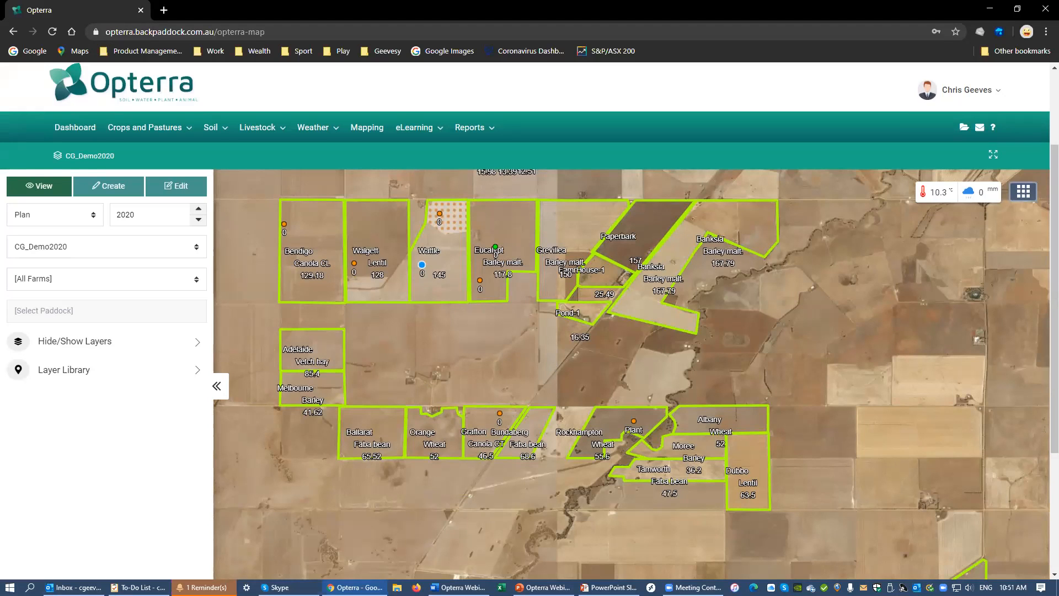
{"action": "key", "text": "alt+Tab"}
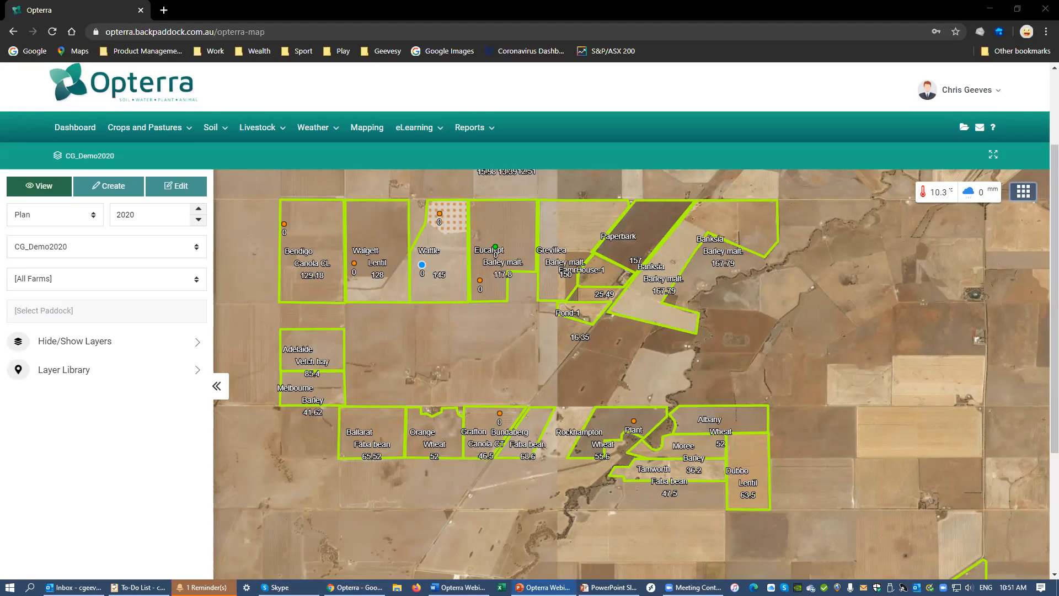
{"action": "key", "text": "alt+Tab"}
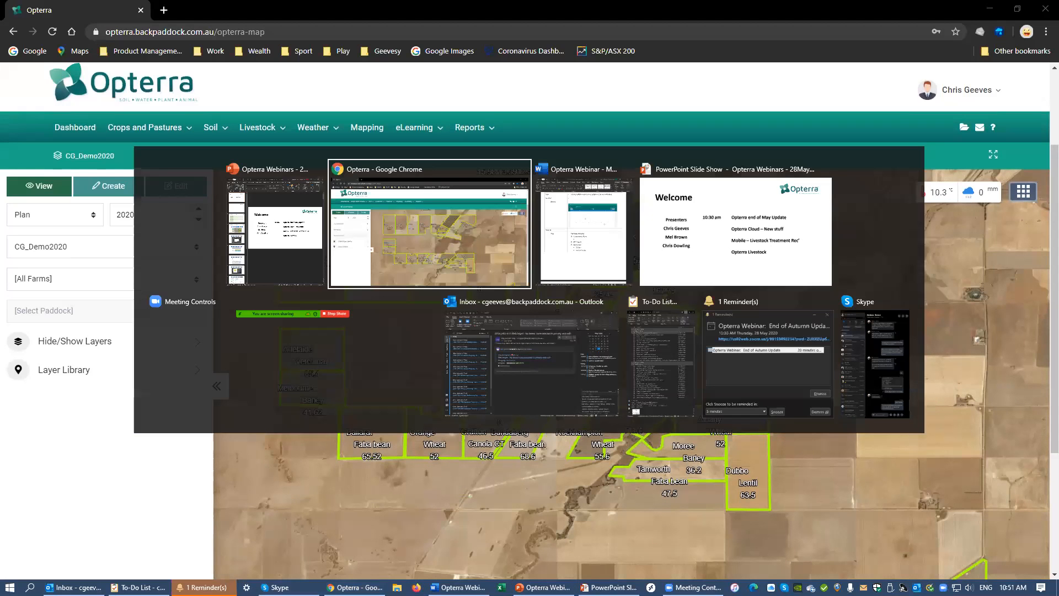
{"action": "key", "text": "alt+Tab"}
{"action": "key", "text": "Right"}
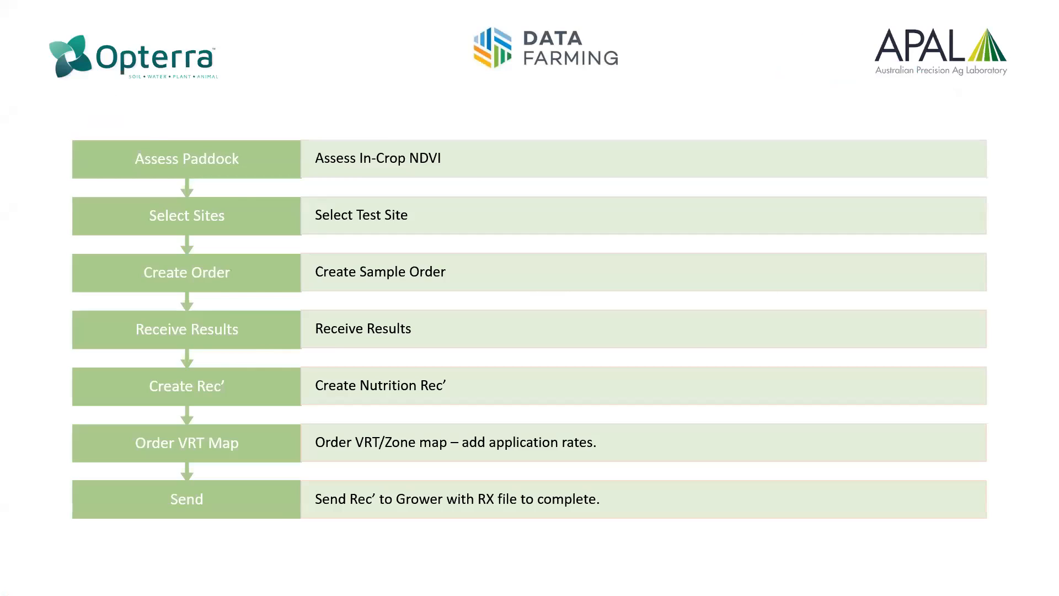
{"action": "key", "text": "Right"}
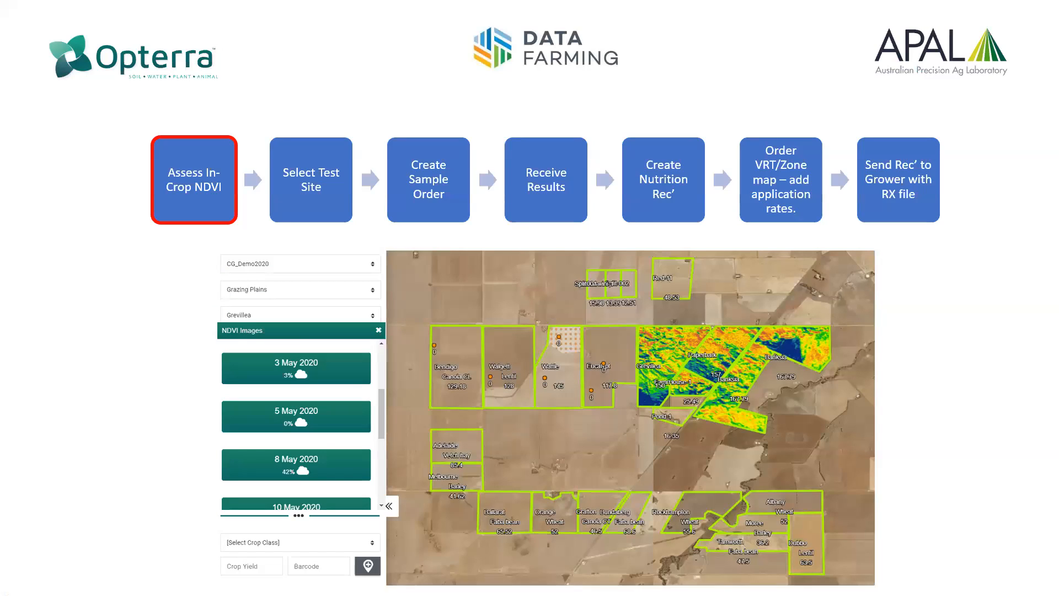
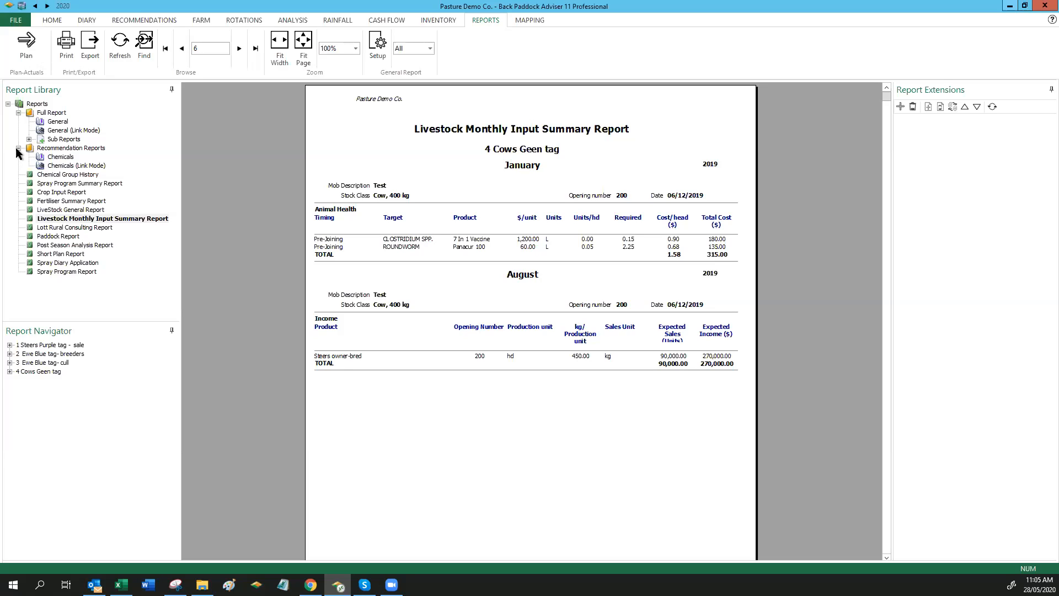
In Back Paddock Adviser, open the Livestock Monthly Input Summary Report and page through to the Ewe Blue tag-cull mob
{"action": "left_click", "coordinate": [86, 210]}
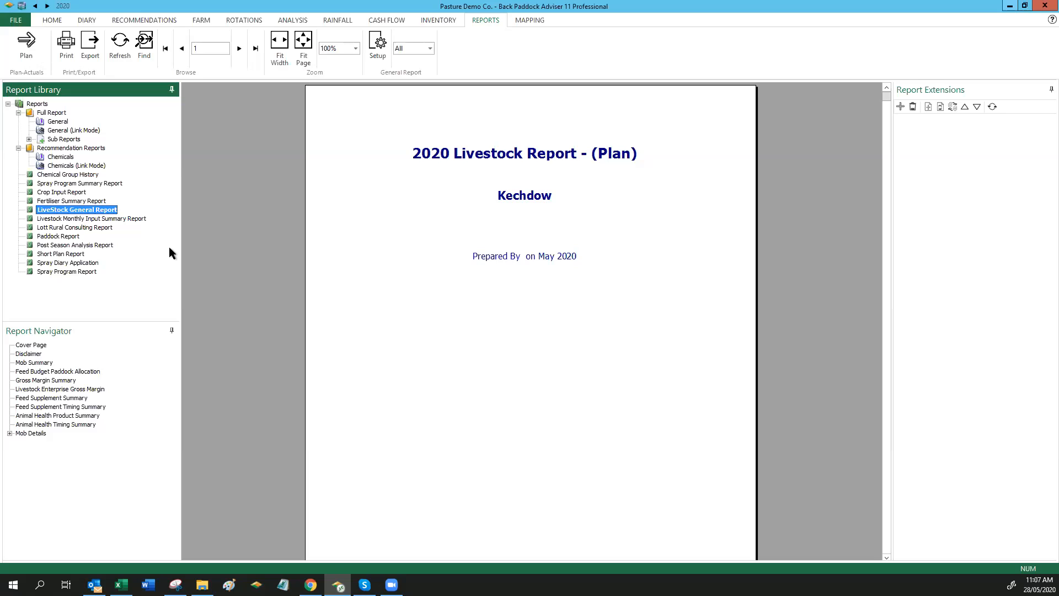
{"action": "left_click", "coordinate": [70, 202]}
{"action": "left_click", "coordinate": [73, 219]}
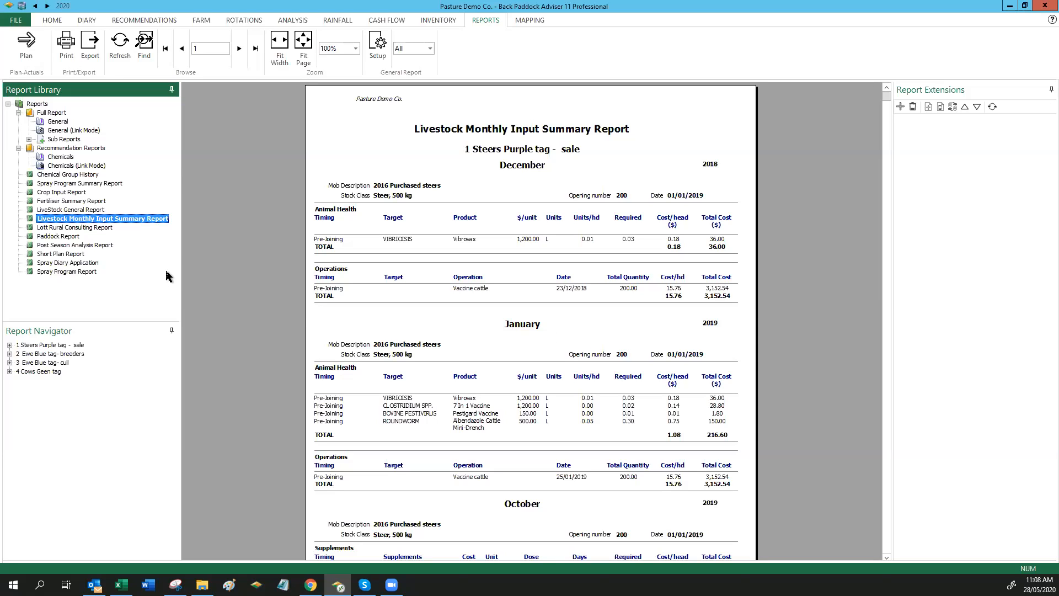
{"action": "left_click", "coordinate": [239, 49]}
{"action": "left_click", "coordinate": [239, 49]}
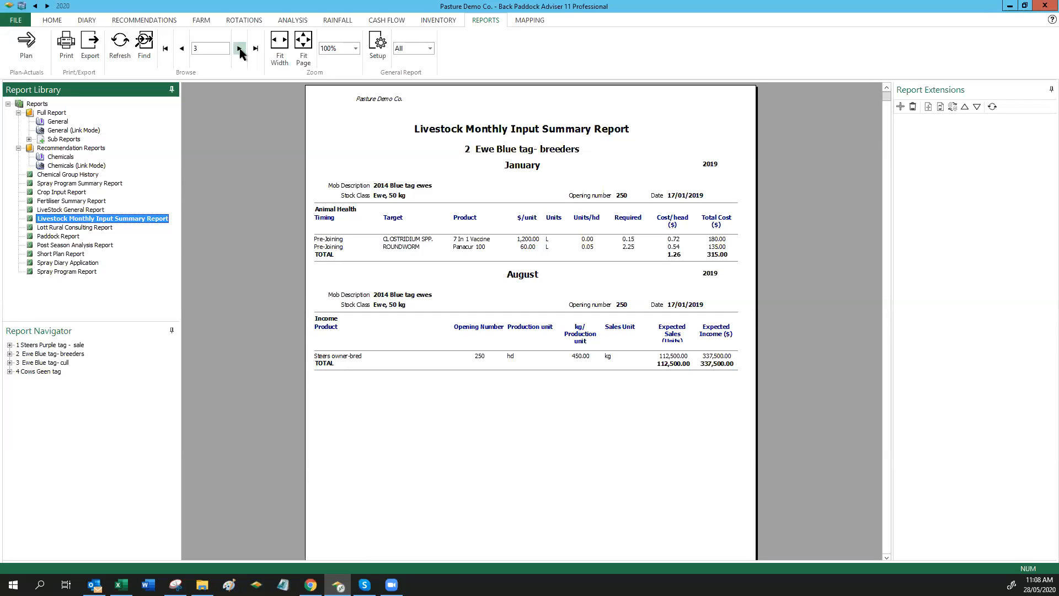
{"action": "left_click", "coordinate": [240, 50]}
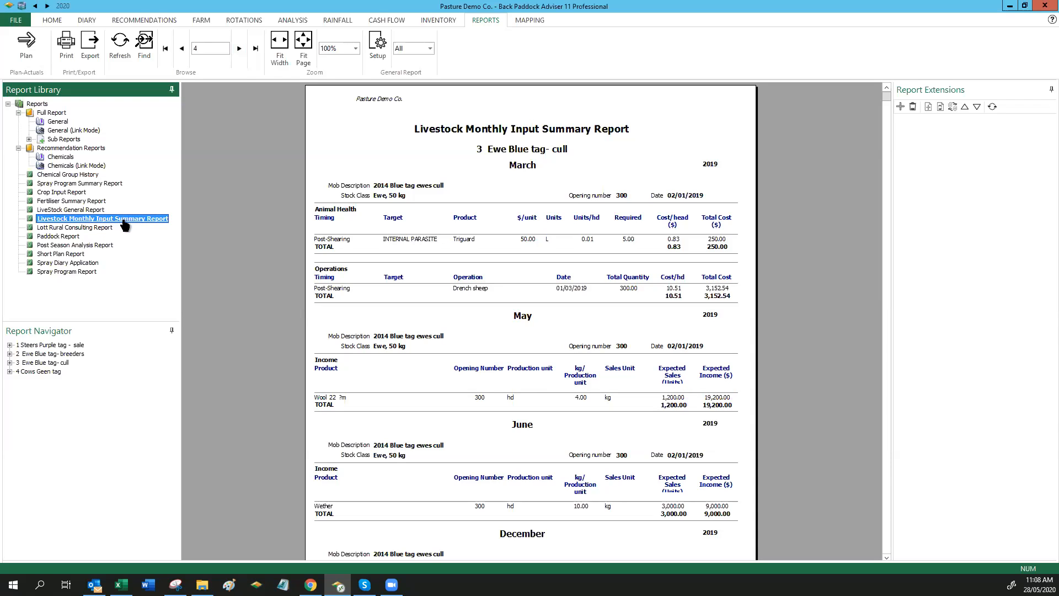
Open the LiveStock General Report and review its cattle and sheep Mob Summary through to the Feed Budget Paddock Allocation
{"action": "left_click", "coordinate": [76, 211]}
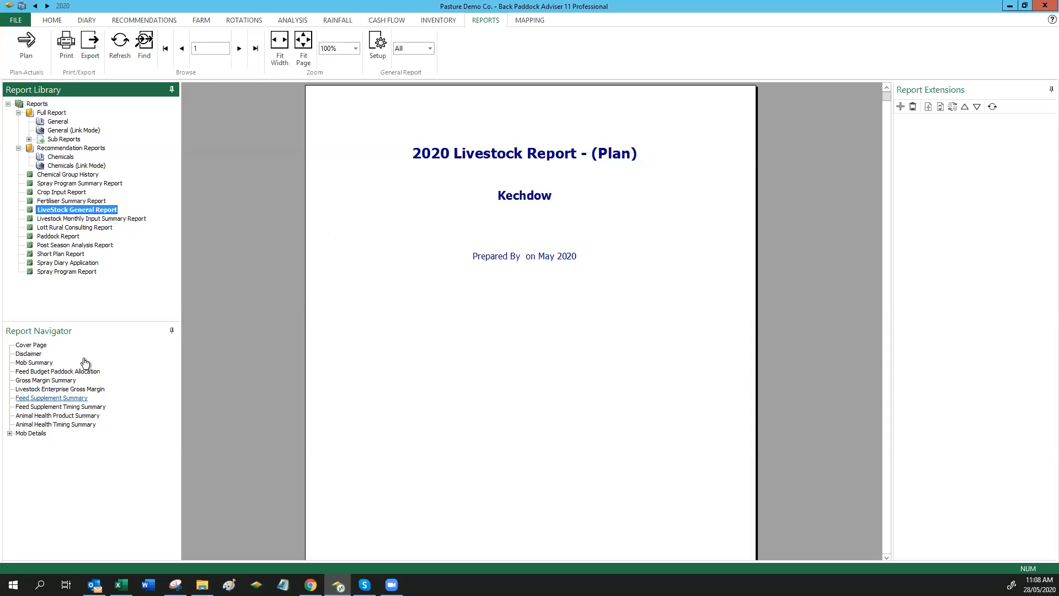
{"action": "left_click", "coordinate": [37, 363]}
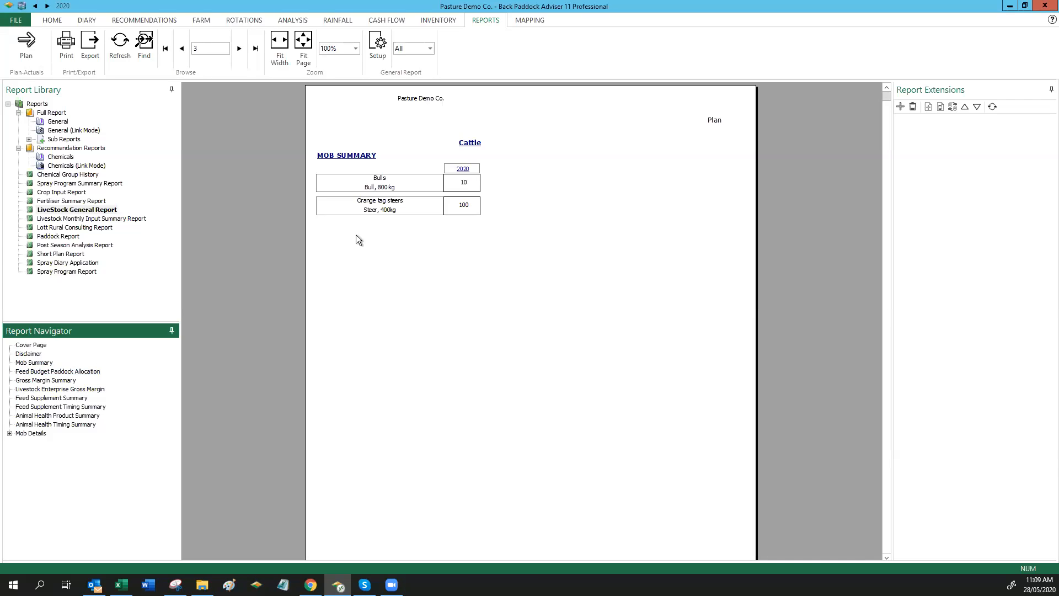
{"action": "left_click", "coordinate": [239, 49]}
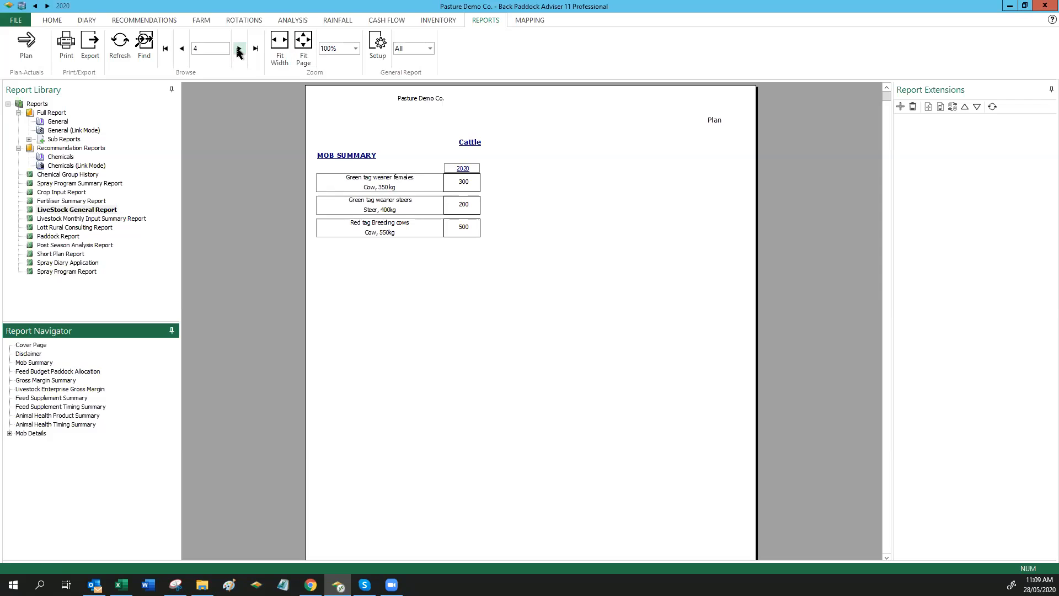
{"action": "left_click", "coordinate": [239, 50]}
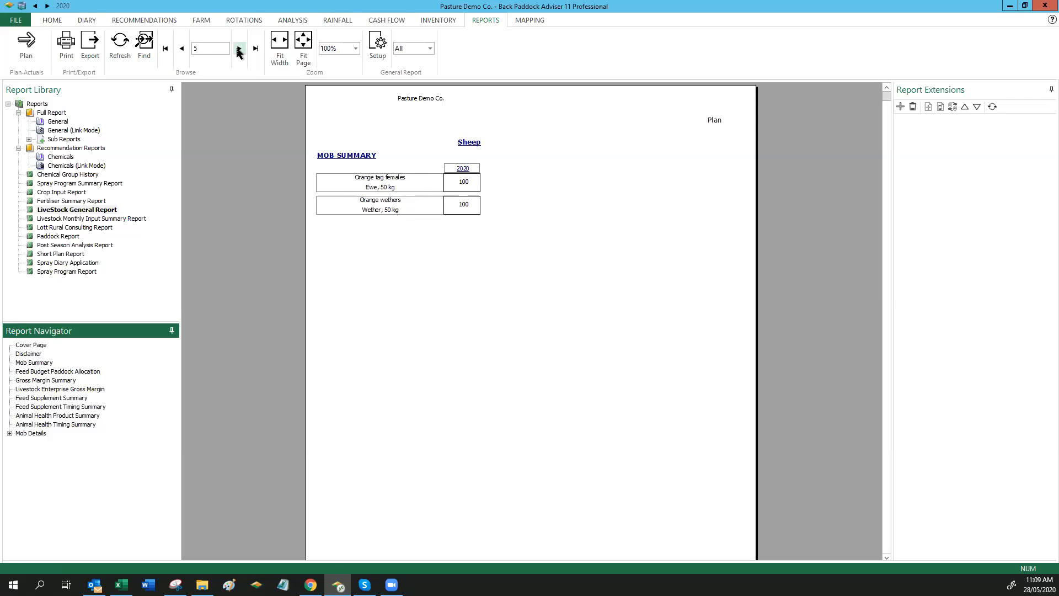
{"action": "left_click", "coordinate": [239, 50]}
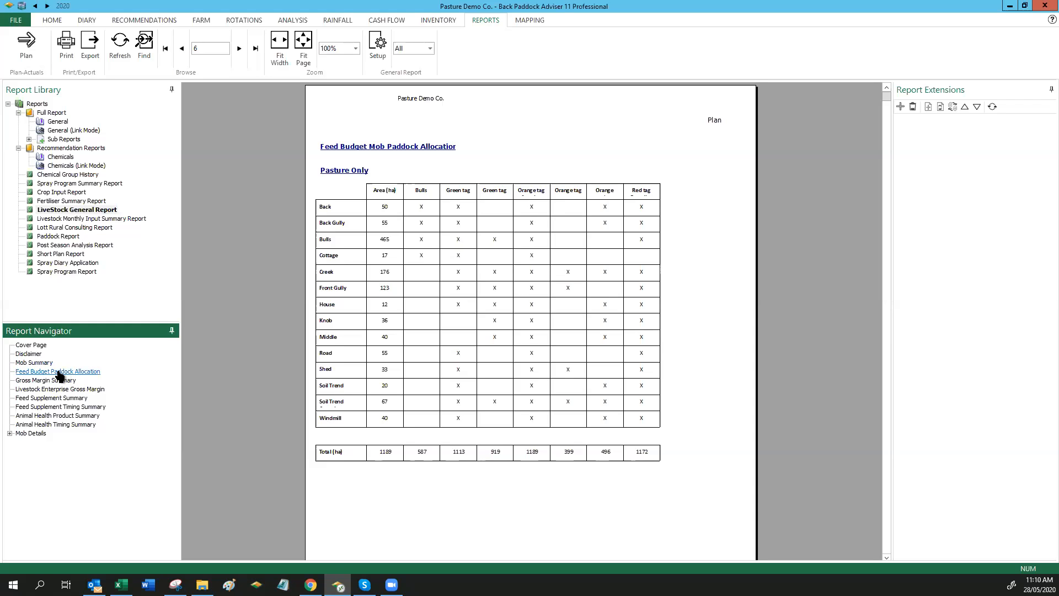
Review the report's Gross Margin Summary for cattle and sheep, ending at the total sheep gross margin
{"action": "left_click", "coordinate": [44, 380]}
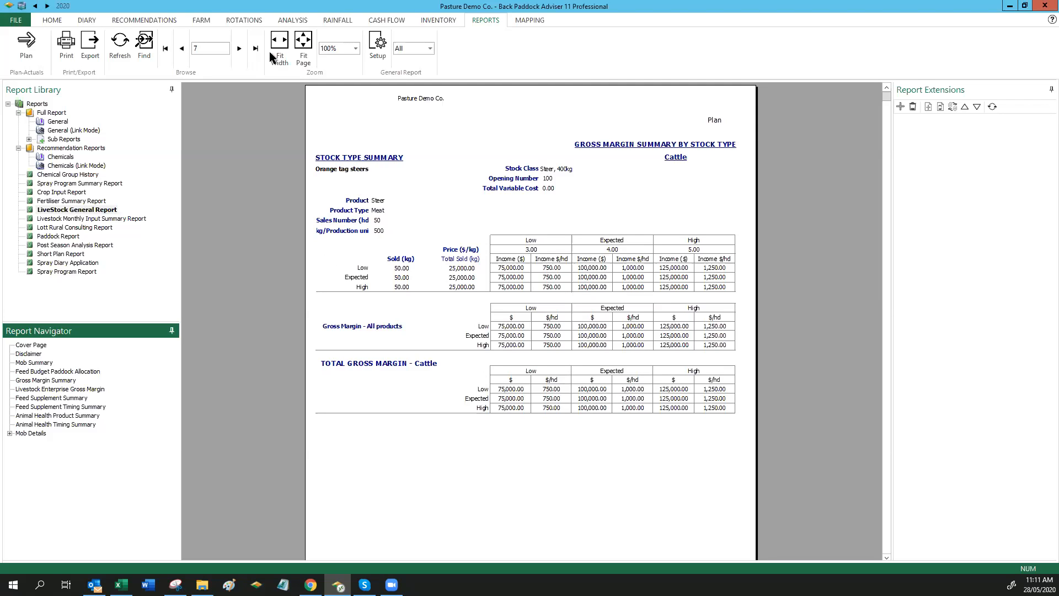
{"action": "left_click", "coordinate": [239, 50]}
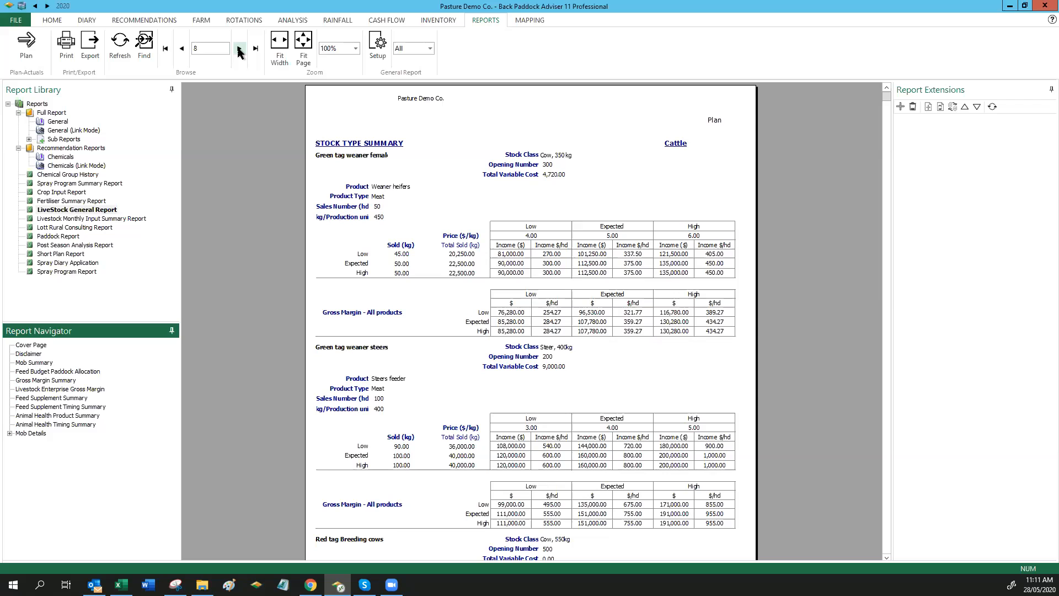
{"action": "left_click", "coordinate": [239, 50]}
{"action": "left_click", "coordinate": [239, 49]}
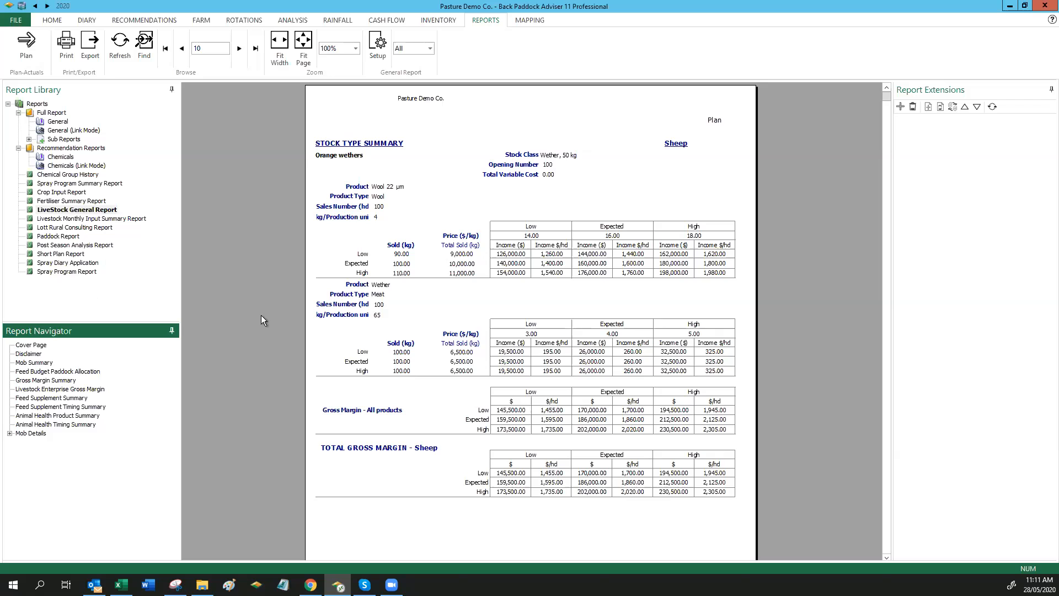
Review the report's feed supplement and animal health summaries, ending at the Animal Health Timing Summary
{"action": "left_click", "coordinate": [240, 49]}
{"action": "left_click", "coordinate": [239, 49]}
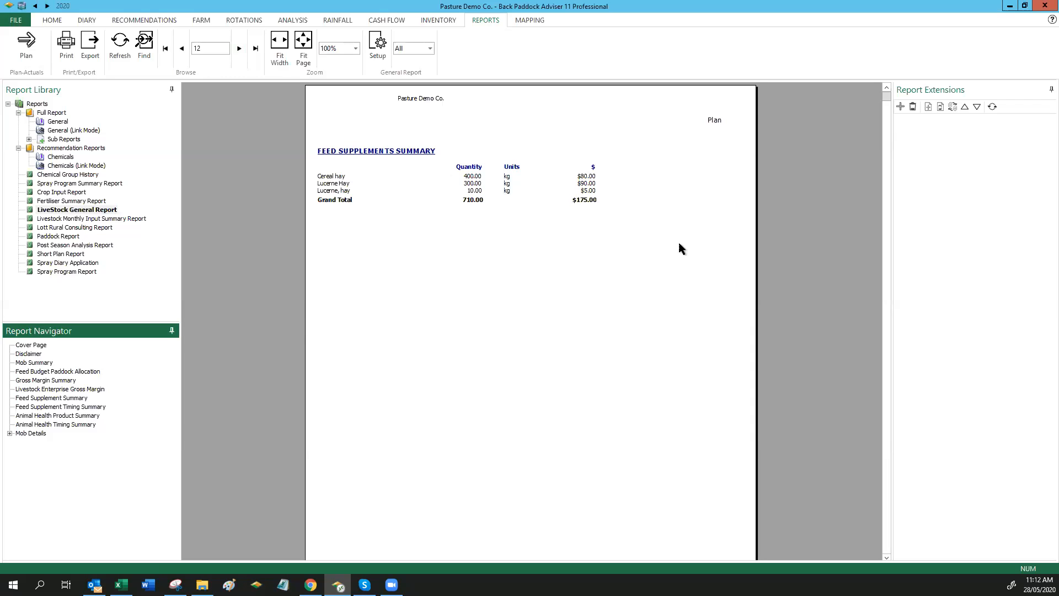
{"action": "left_click", "coordinate": [240, 51]}
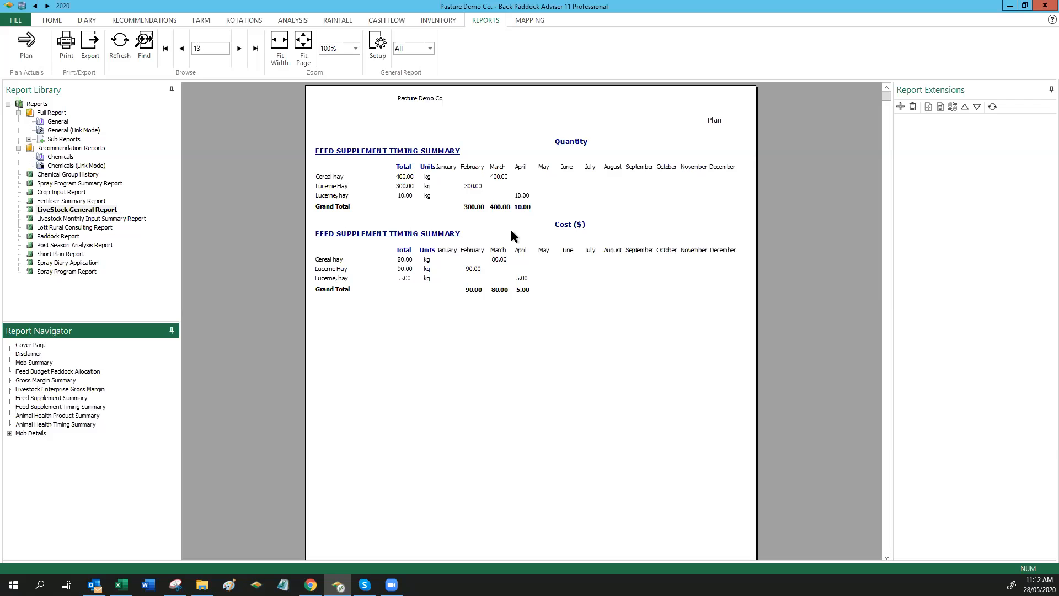
{"action": "left_click", "coordinate": [240, 49]}
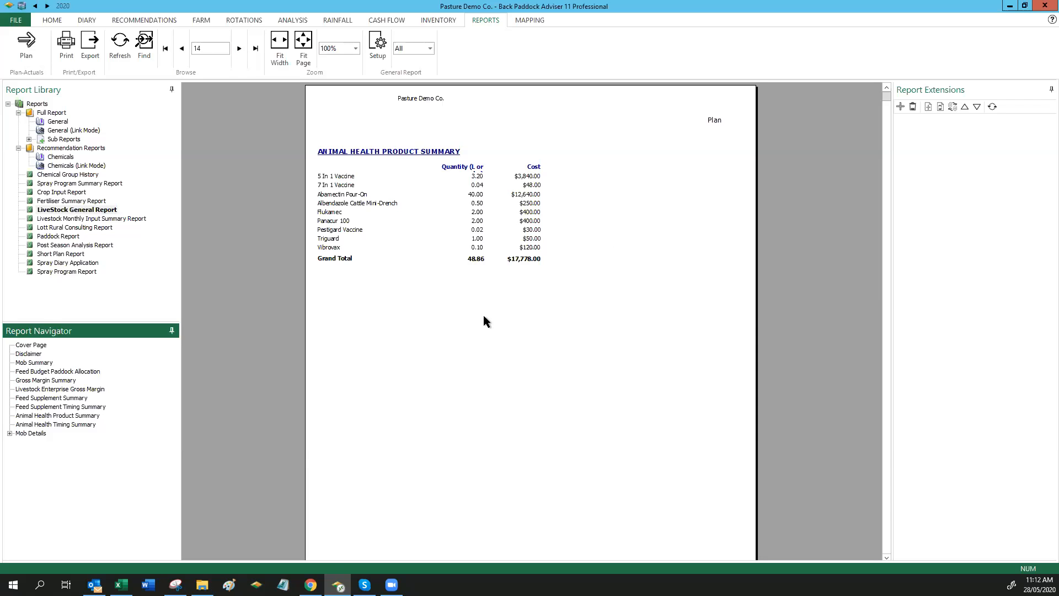
{"action": "left_click", "coordinate": [240, 49]}
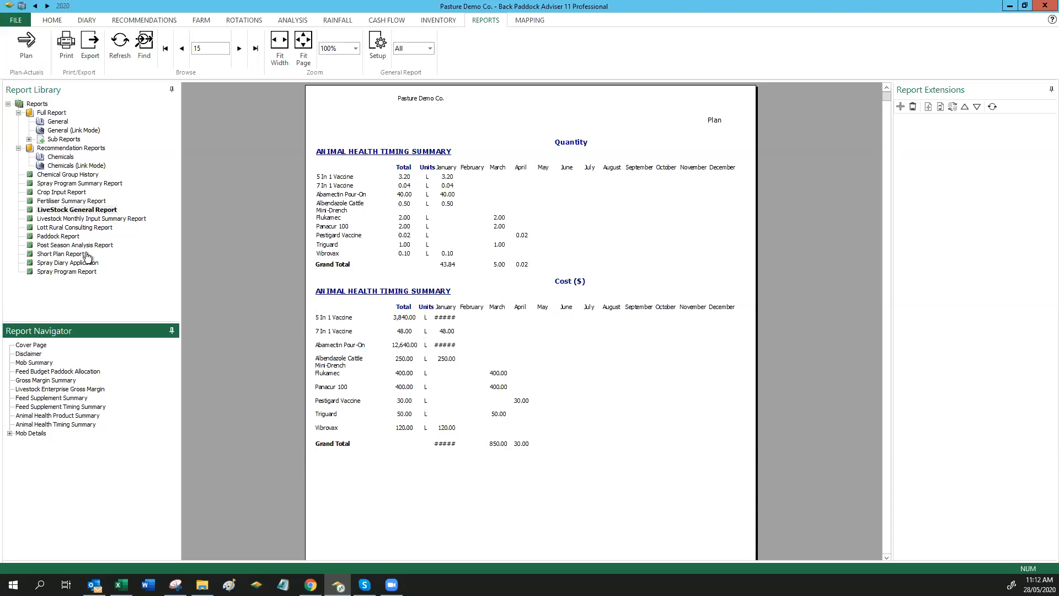
Review the 2020 mob details from Bulls and Orange tag steers through to the Green tag weaner females
{"action": "left_click", "coordinate": [241, 48]}
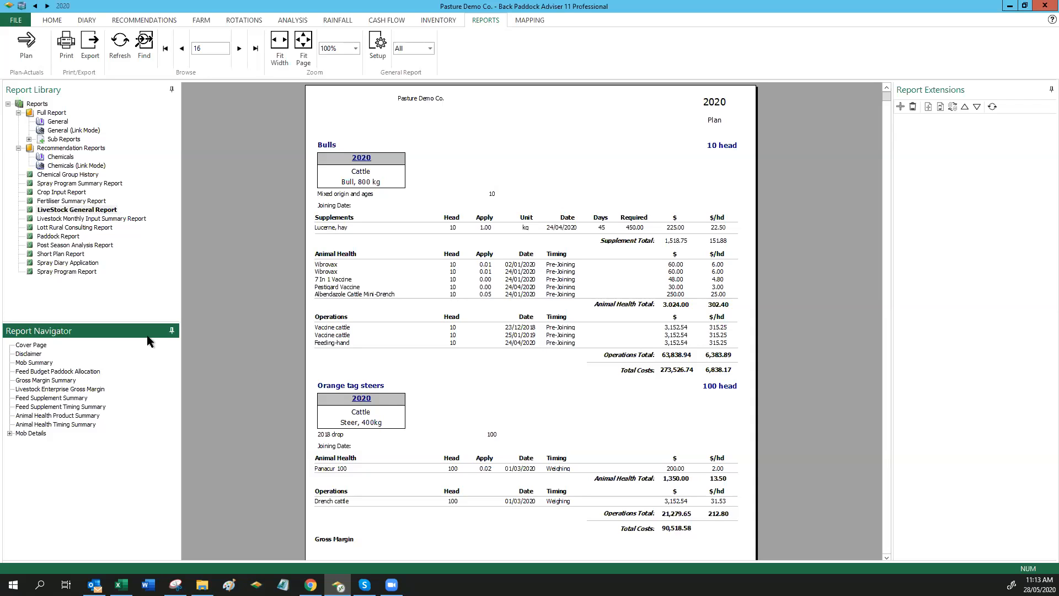
{"action": "left_click", "coordinate": [238, 48]}
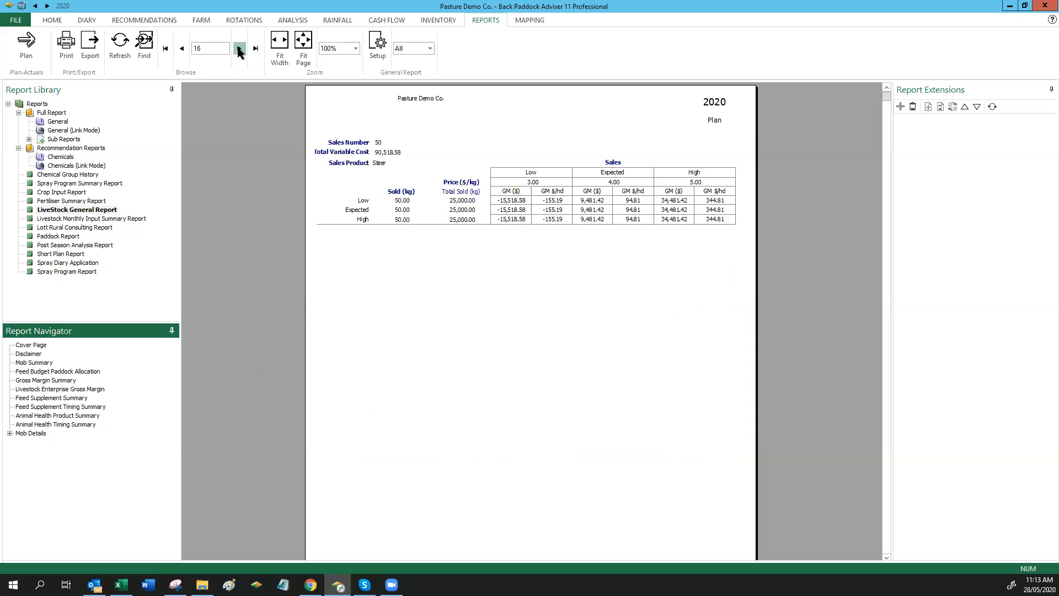
{"action": "left_click", "coordinate": [239, 48]}
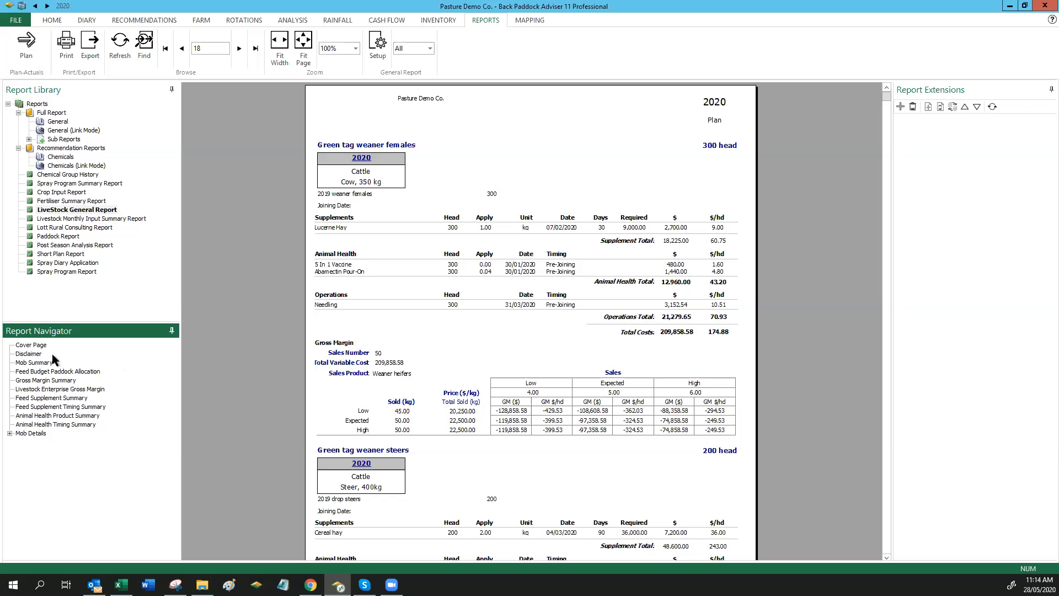
Go to the cattle section under the livestock report's Mob Details and collapse that list again
{"action": "left_click", "coordinate": [10, 433]}
{"action": "left_click", "coordinate": [29, 451]}
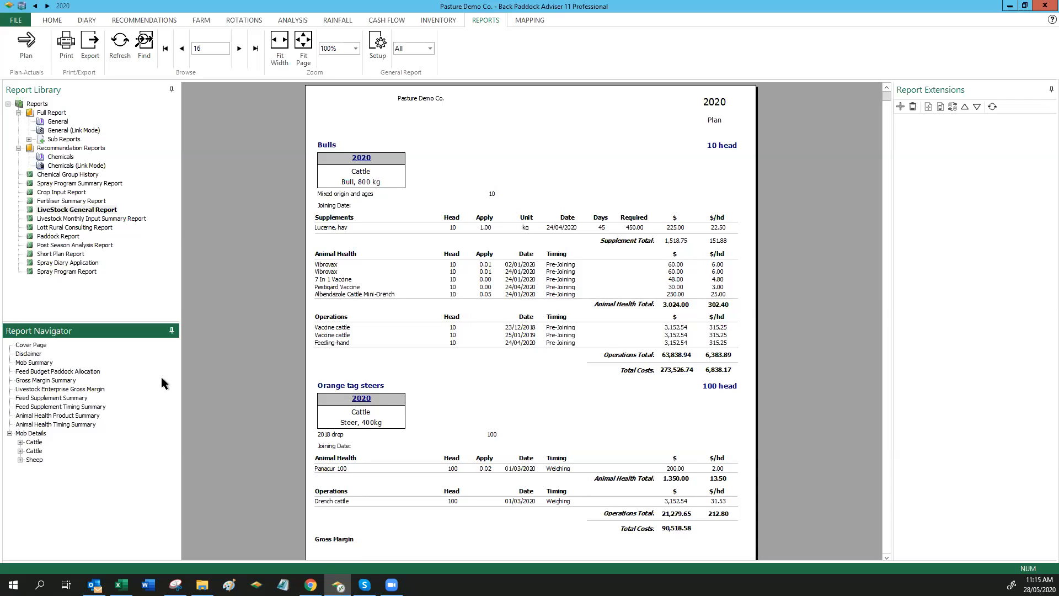
{"action": "left_click", "coordinate": [9, 433]}
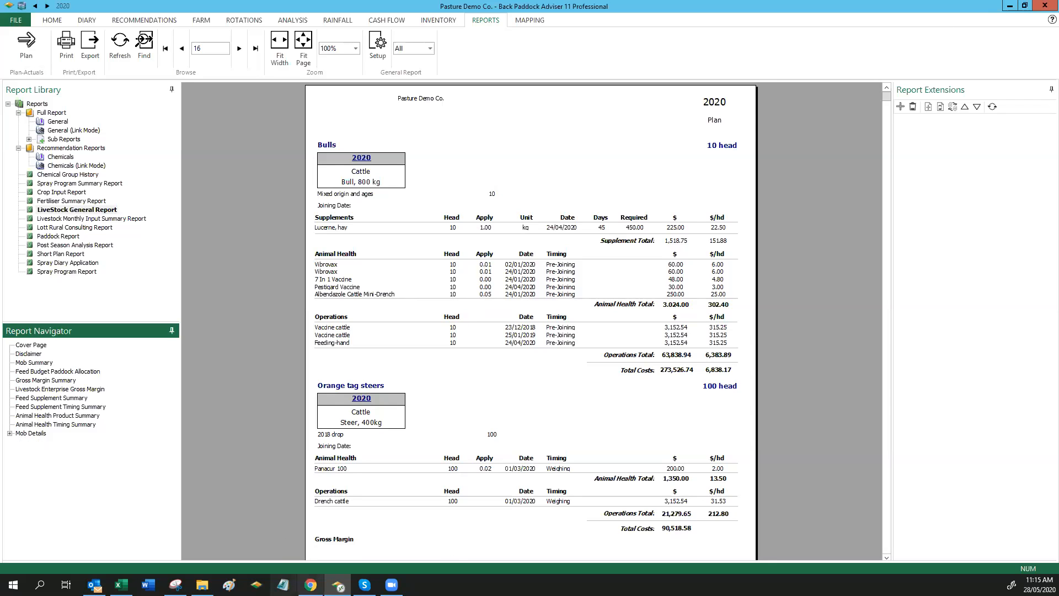
{"action": "left_click", "coordinate": [310, 585]}
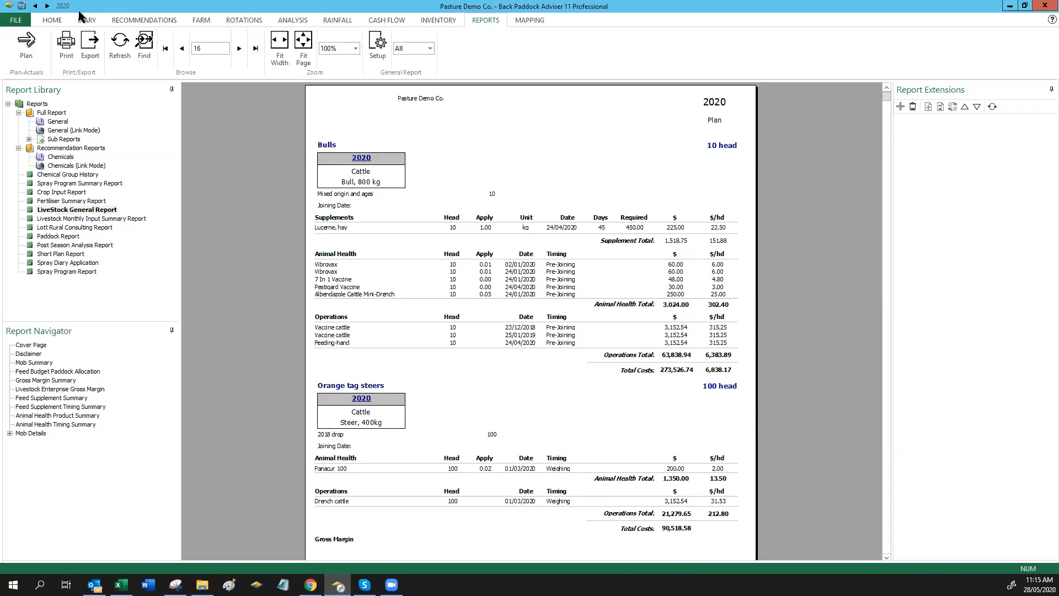
Review the 2020 plan's monthly Cash Flow and its per-paddock gross margin Analysis
{"action": "left_click", "coordinate": [60, 21]}
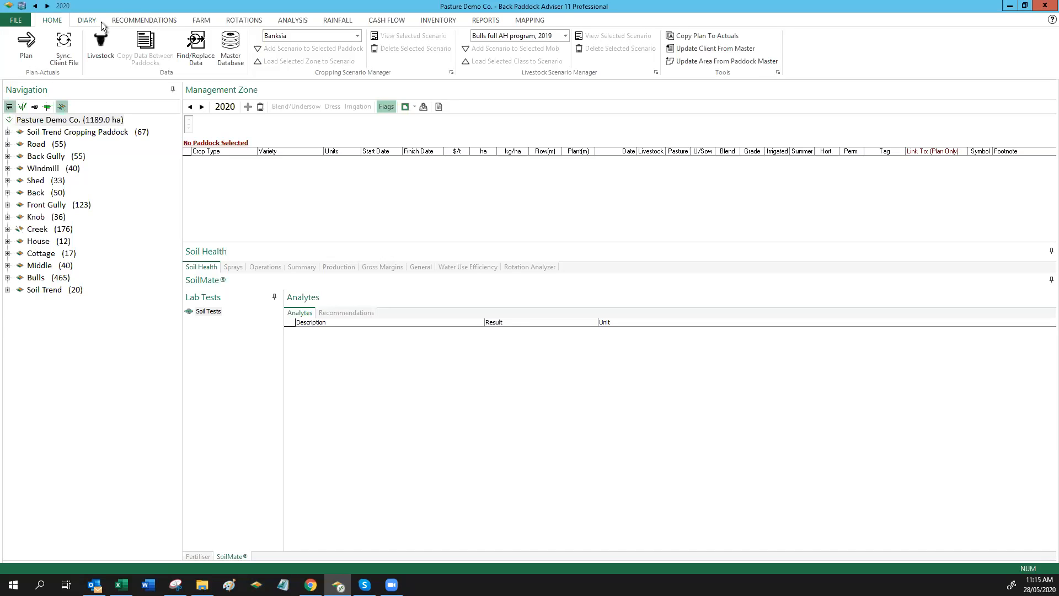
{"action": "left_click", "coordinate": [282, 19]}
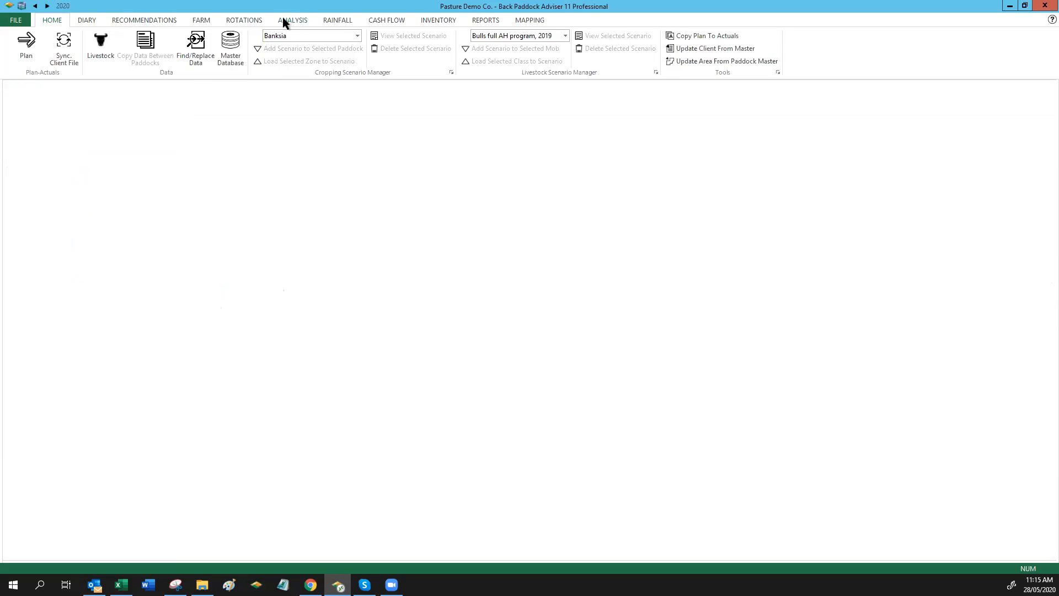
{"action": "left_click", "coordinate": [395, 21]}
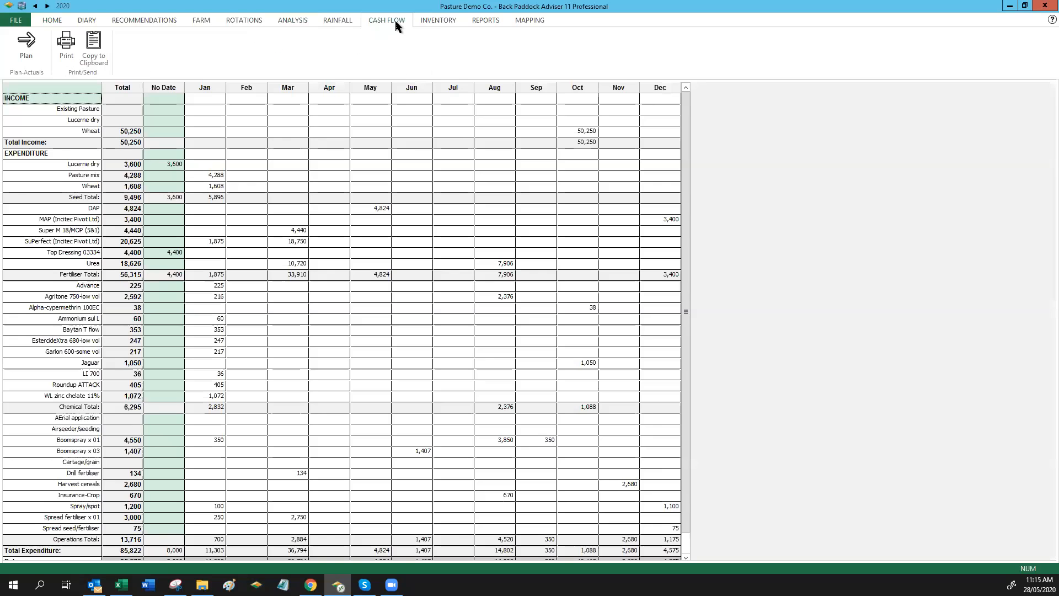
{"action": "left_click", "coordinate": [296, 20]}
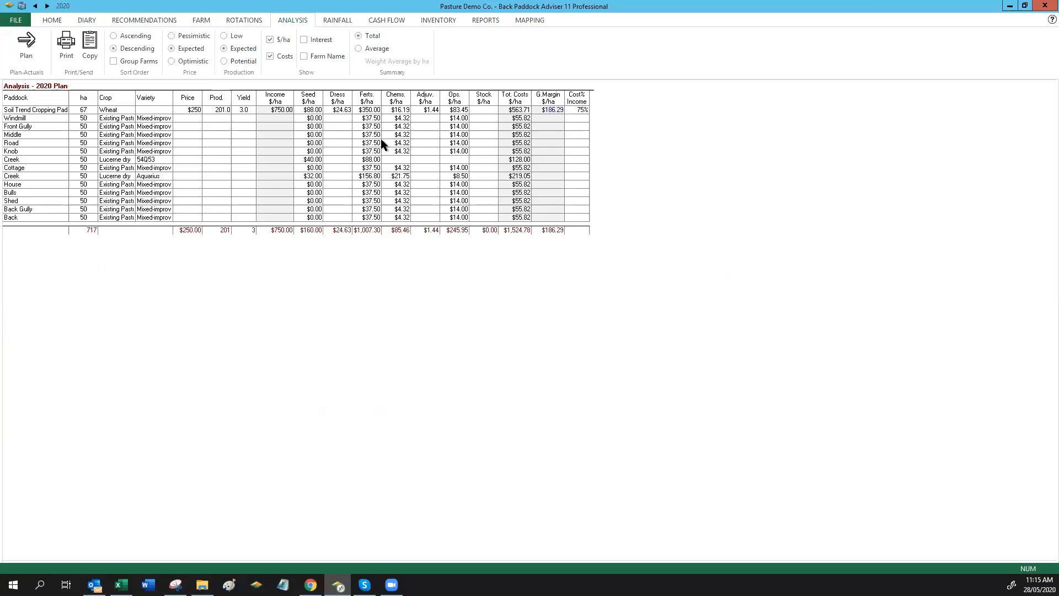
{"action": "left_click", "coordinate": [383, 19]}
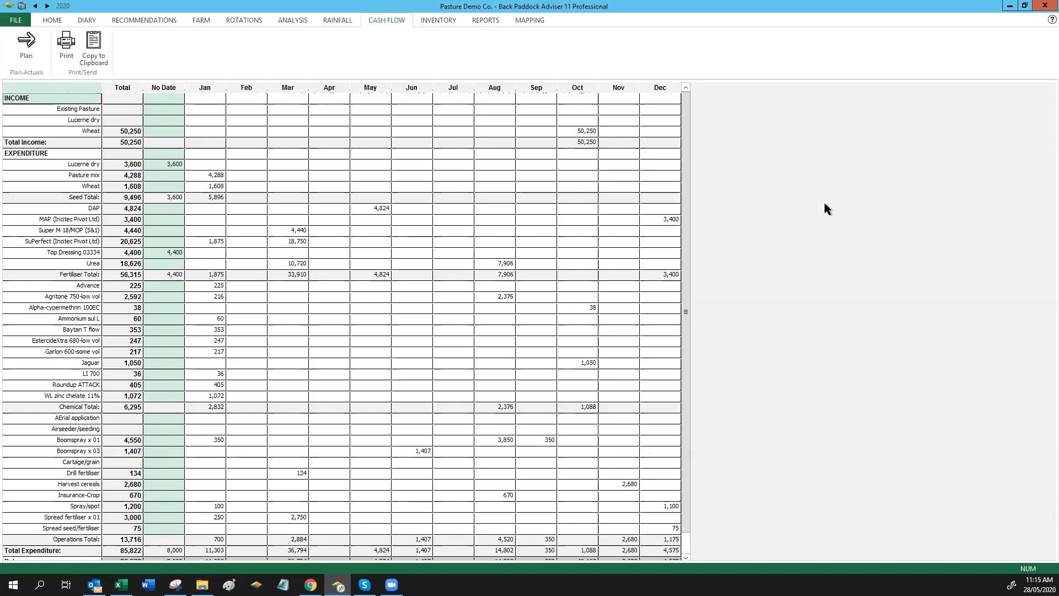
Switch to Opterra in Chrome, sign in with the prefilled credentials and open the Livestock Mob Manager
{"action": "left_click", "coordinate": [1010, 8]}
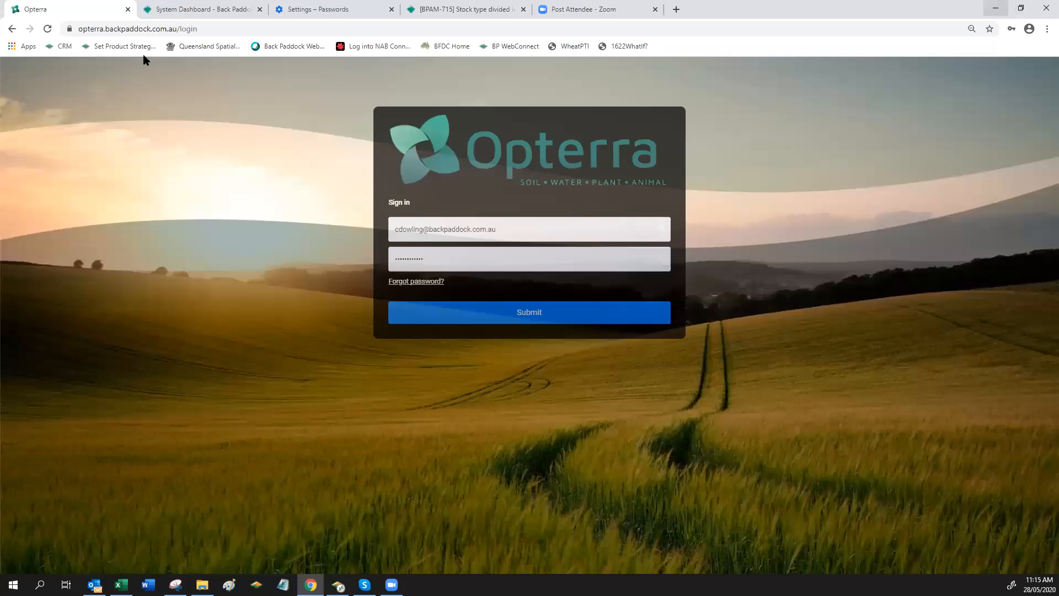
{"action": "left_click", "coordinate": [536, 315]}
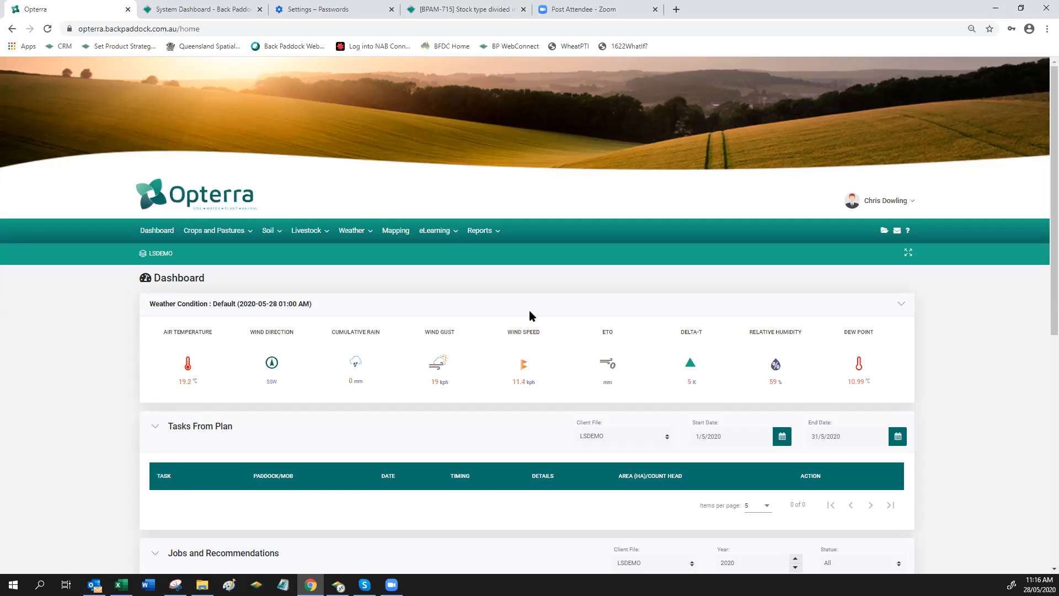
{"action": "mouse_move", "coordinate": [338, 243]}
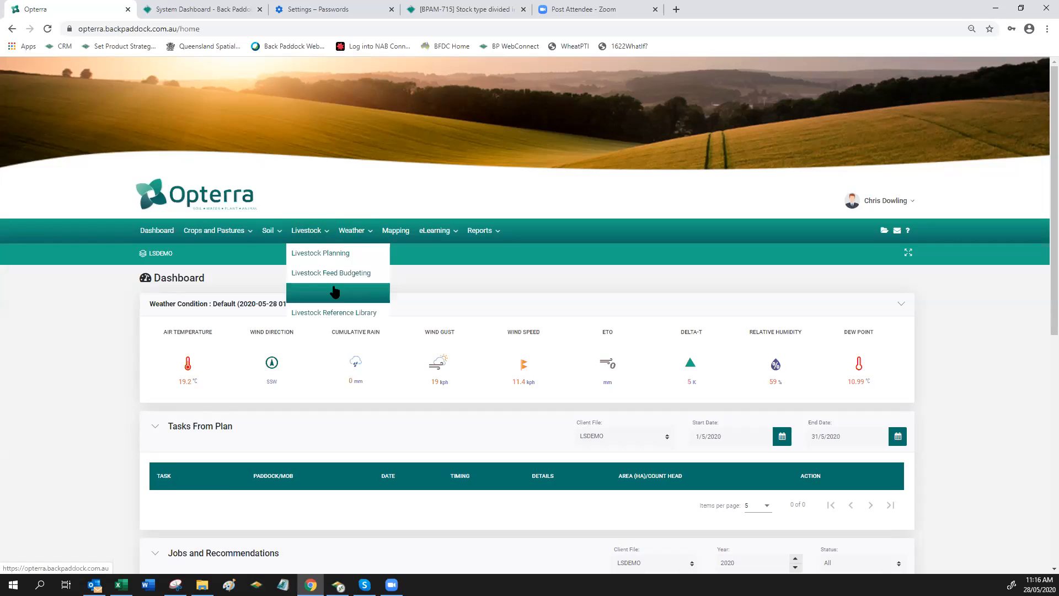
{"action": "left_click", "coordinate": [335, 292]}
{"action": "left_click", "coordinate": [636, 446]}
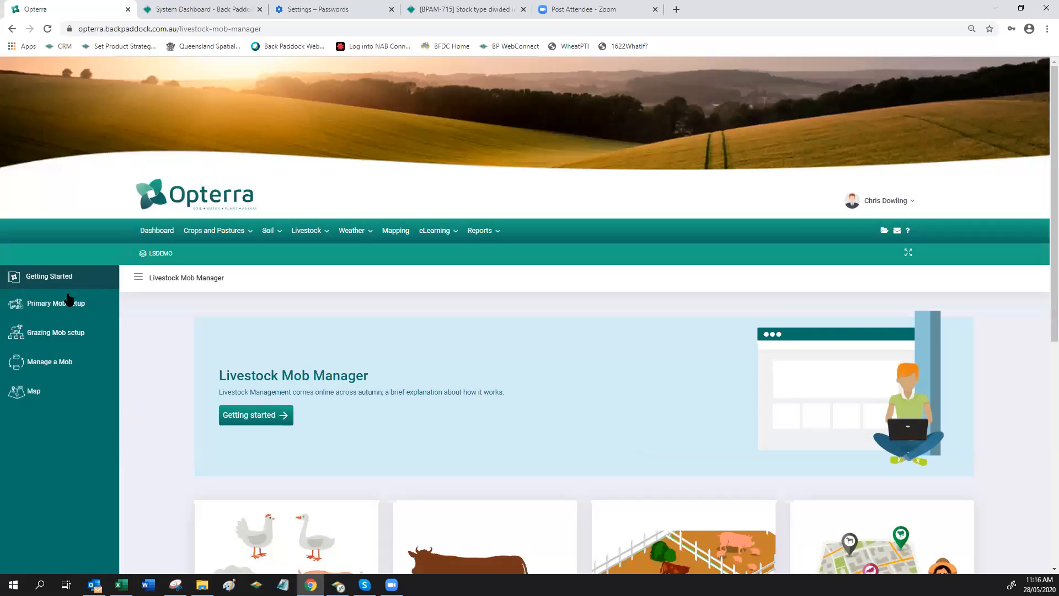
Open the setup of the 2015 Tag 1 LSDemo primary mob and examine its details
{"action": "left_click", "coordinate": [69, 302]}
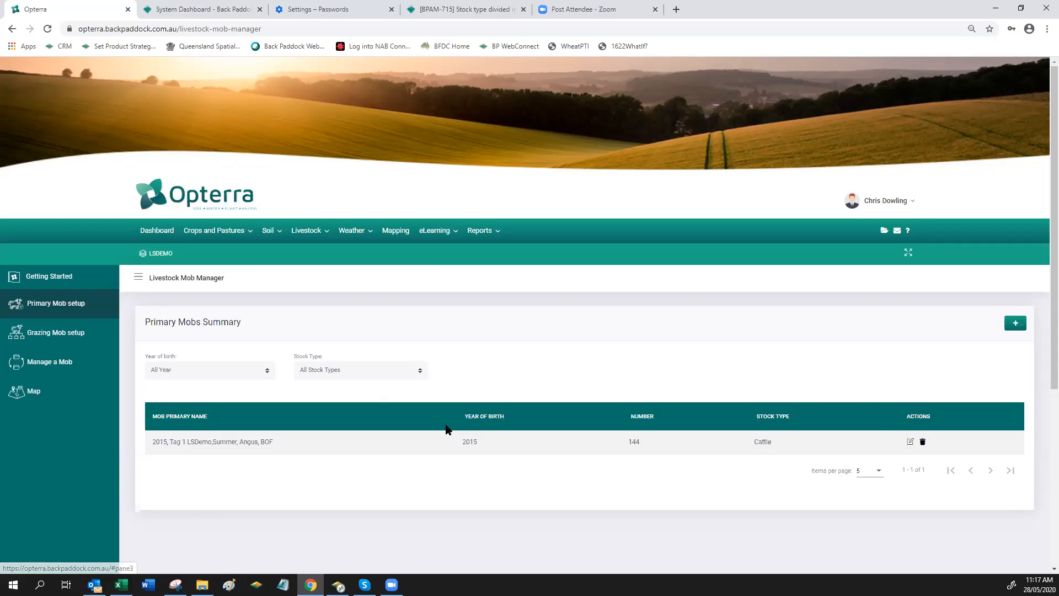
{"action": "left_click", "coordinate": [911, 441]}
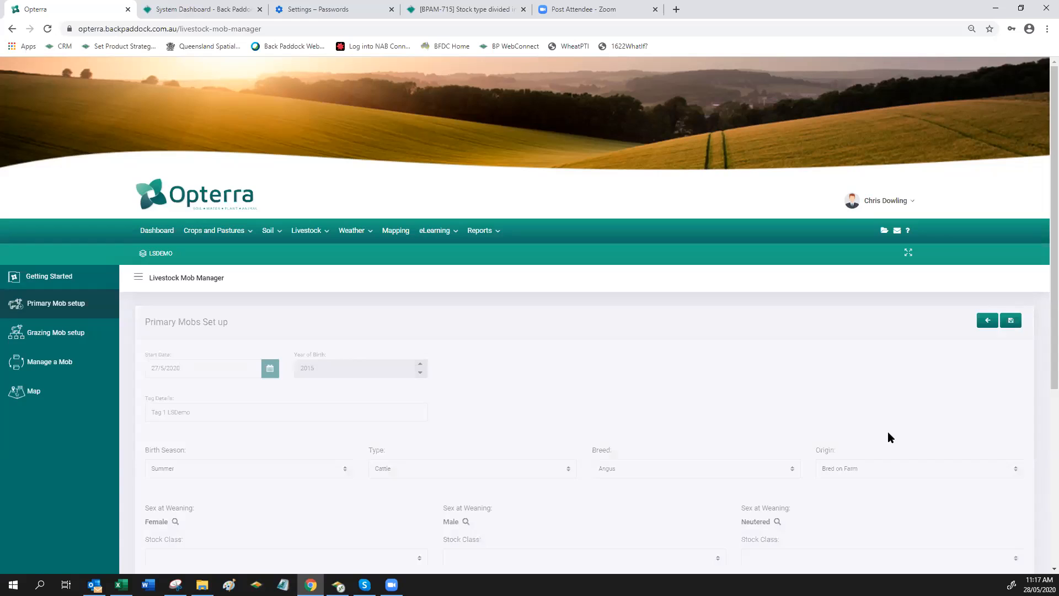
{"action": "scroll", "coordinate": [662, 374], "scroll_direction": "down", "scroll_amount": 3}
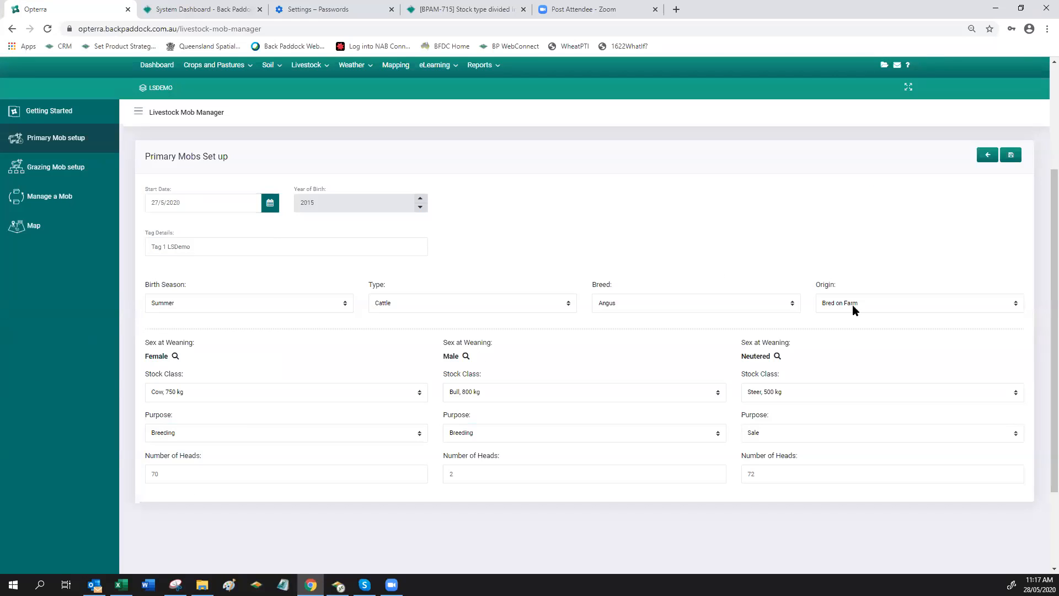
Set the primary mob's origin to Purchased to view the vendor fields, and return it to Bred on Farm to view the joining and weaning fields
{"action": "left_click", "coordinate": [877, 306]}
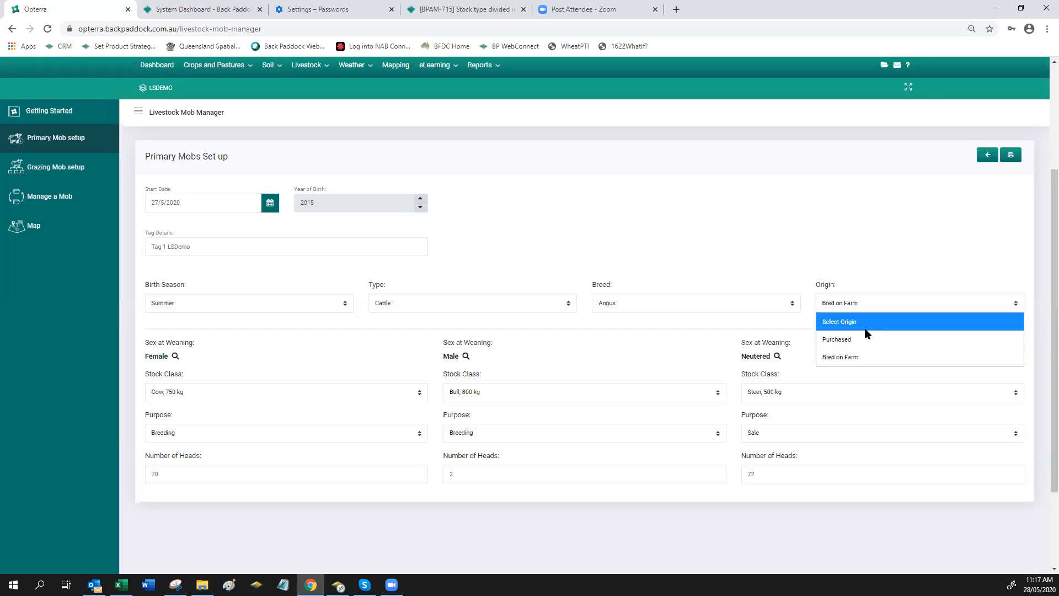
{"action": "left_click", "coordinate": [876, 338]}
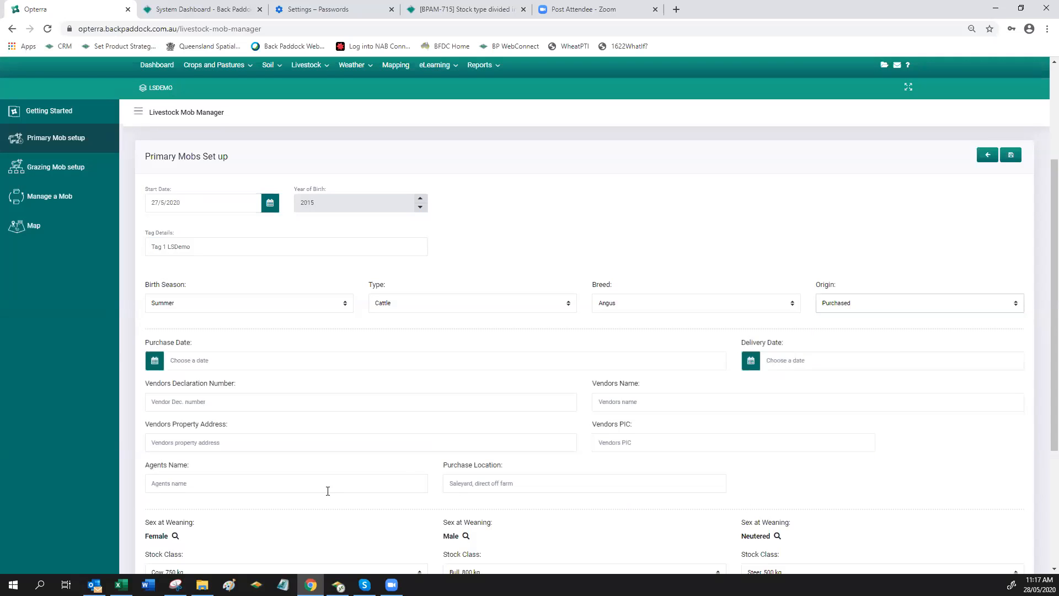
{"action": "left_click", "coordinate": [959, 303]}
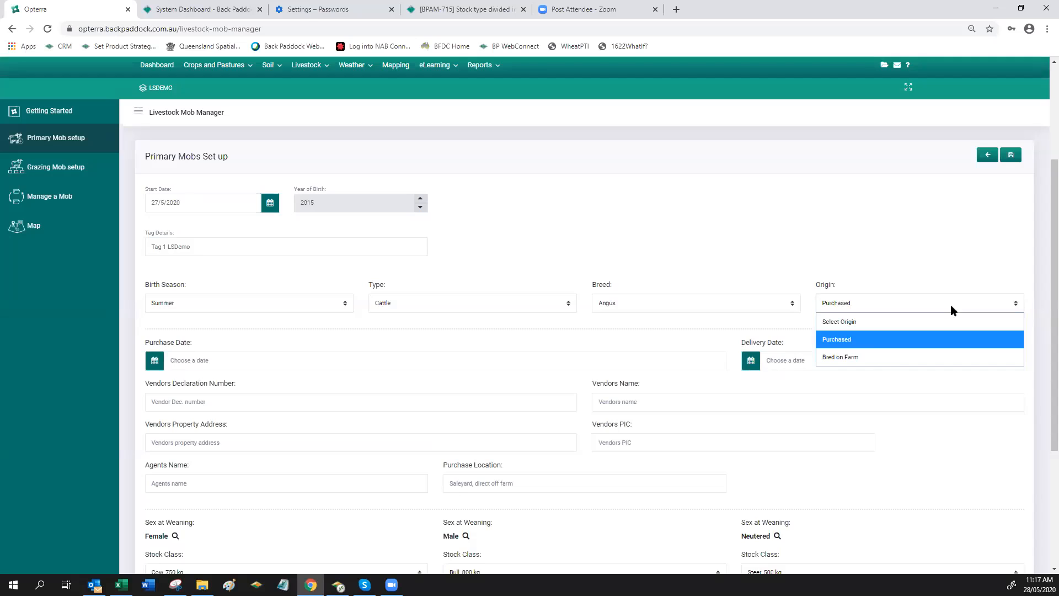
{"action": "left_click", "coordinate": [868, 355]}
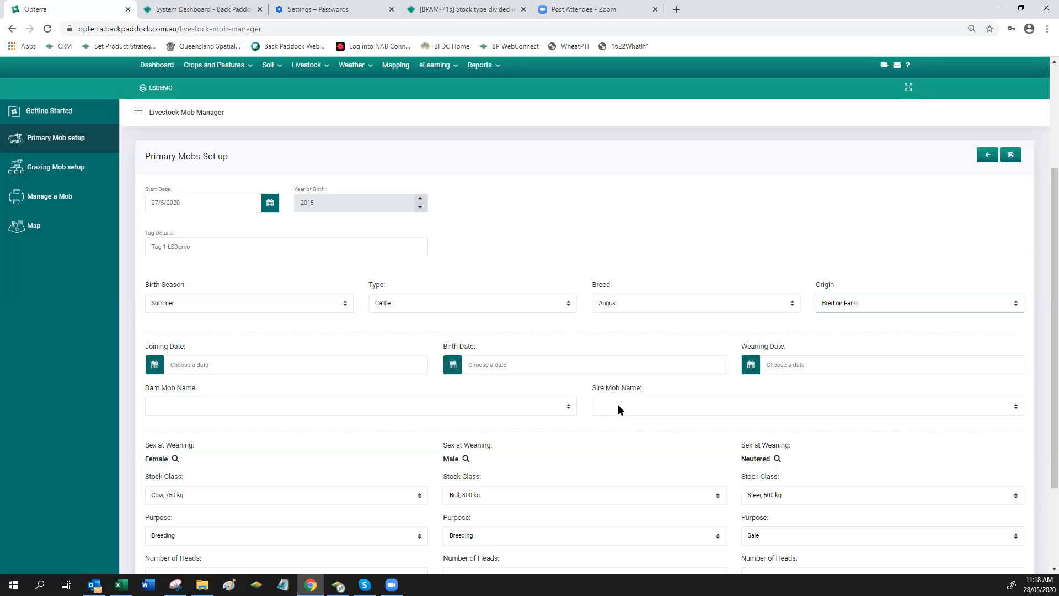
{"action": "scroll", "coordinate": [588, 429], "scroll_direction": "down", "scroll_amount": 3}
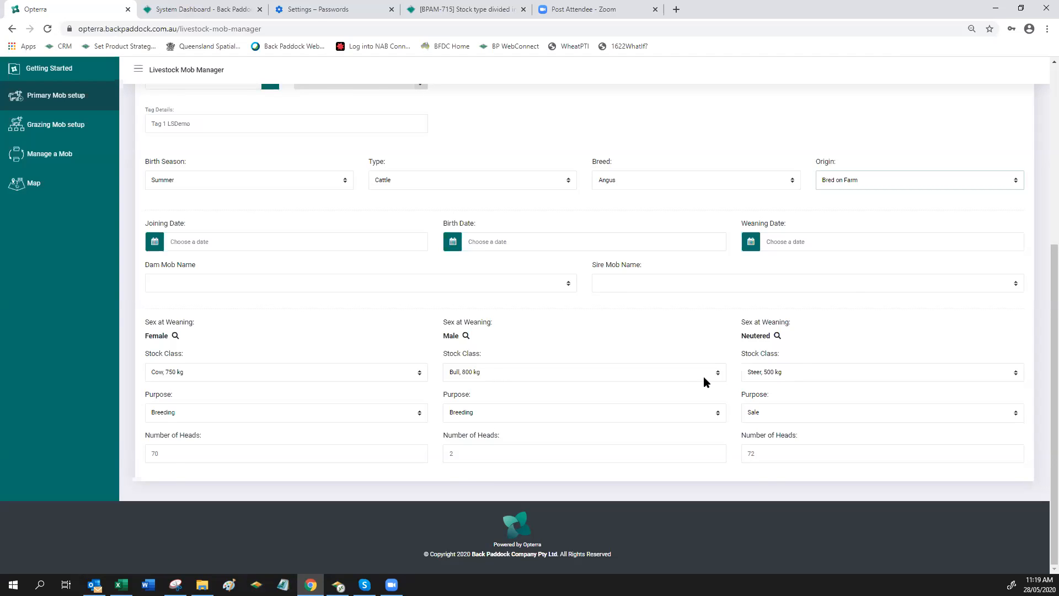
{"action": "scroll", "coordinate": [703, 376], "scroll_direction": "up", "scroll_amount": 2}
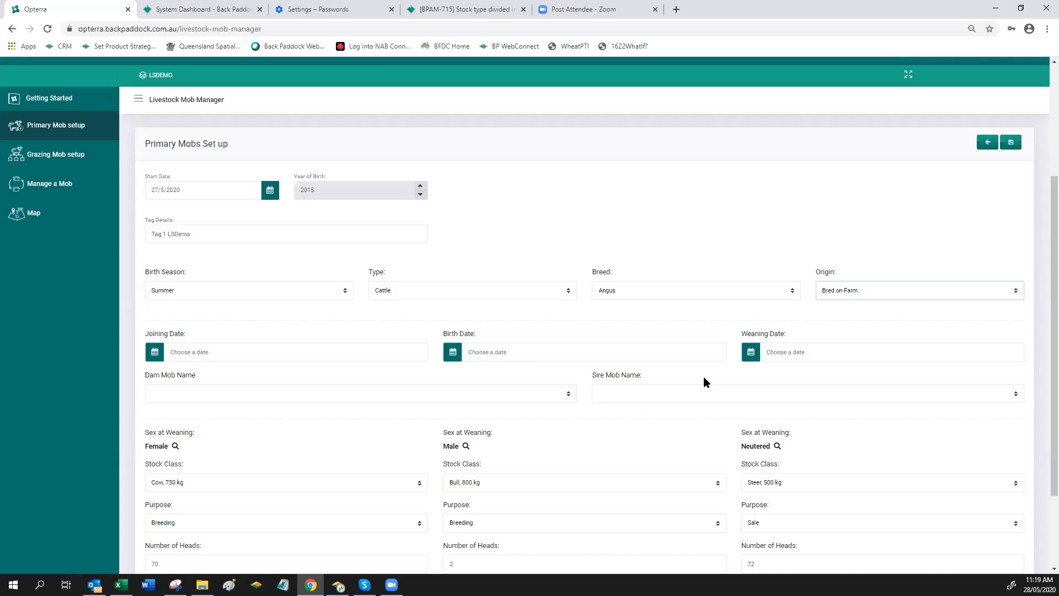
Compare the origin options again by choosing Purchased, reviewing its purchase fields and restoring Bred on Farm
{"action": "left_click", "coordinate": [869, 287]}
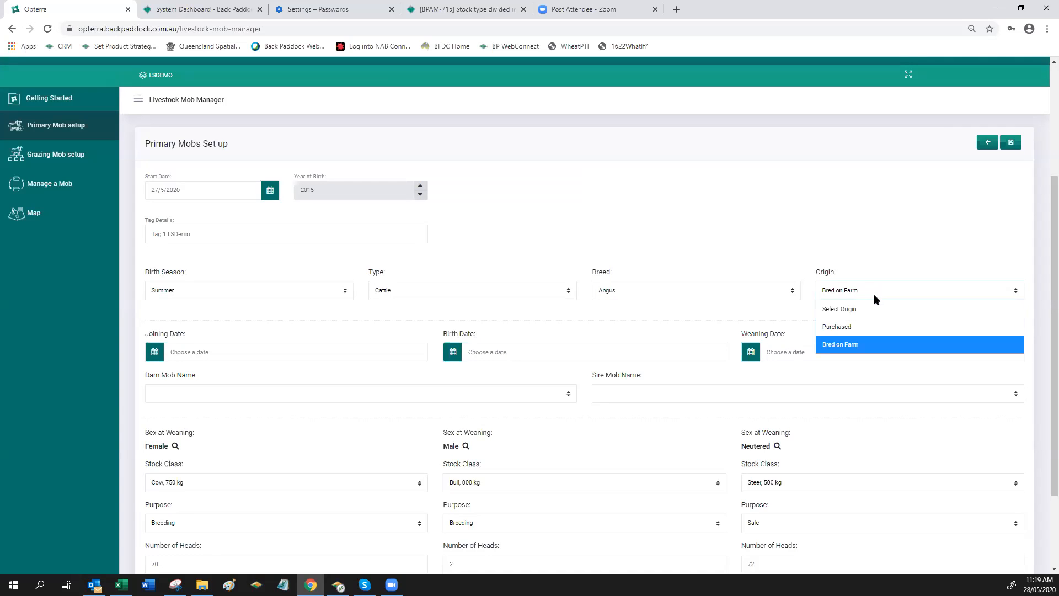
{"action": "left_click", "coordinate": [867, 328]}
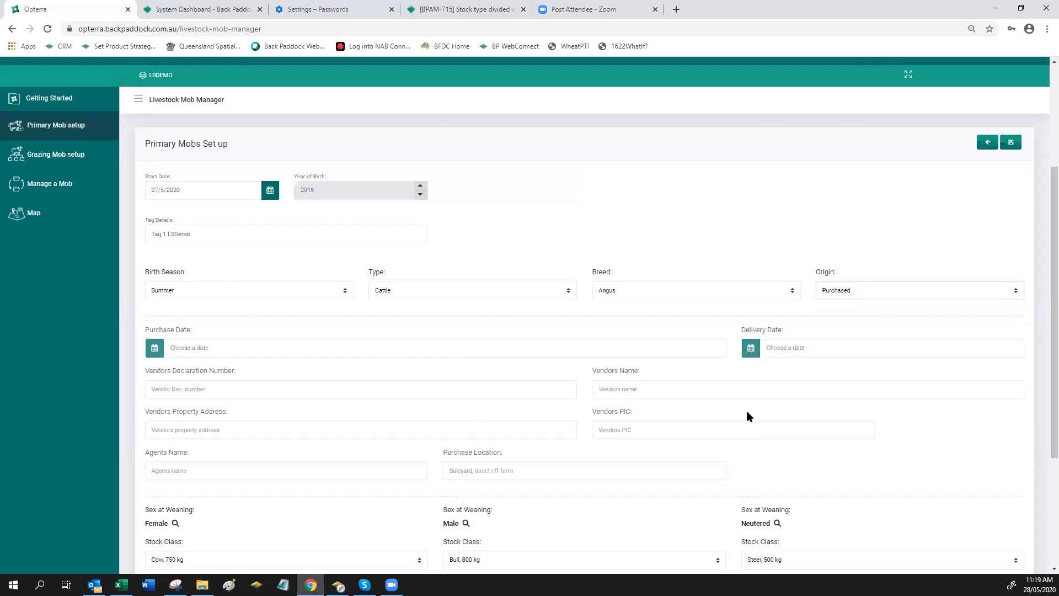
{"action": "scroll", "coordinate": [742, 430], "scroll_direction": "down", "scroll_amount": 2}
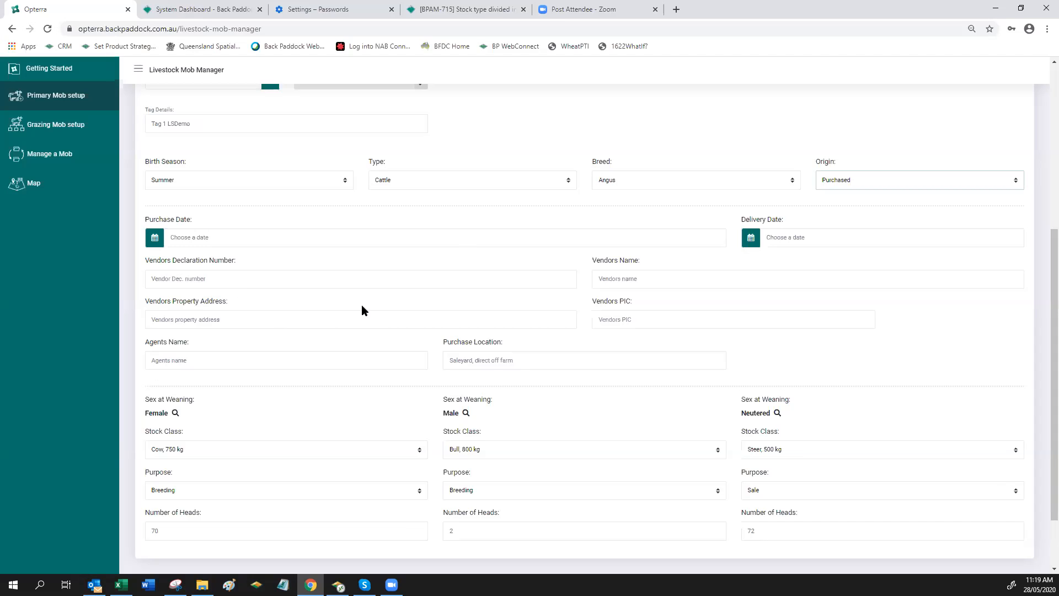
{"action": "left_click", "coordinate": [939, 178]}
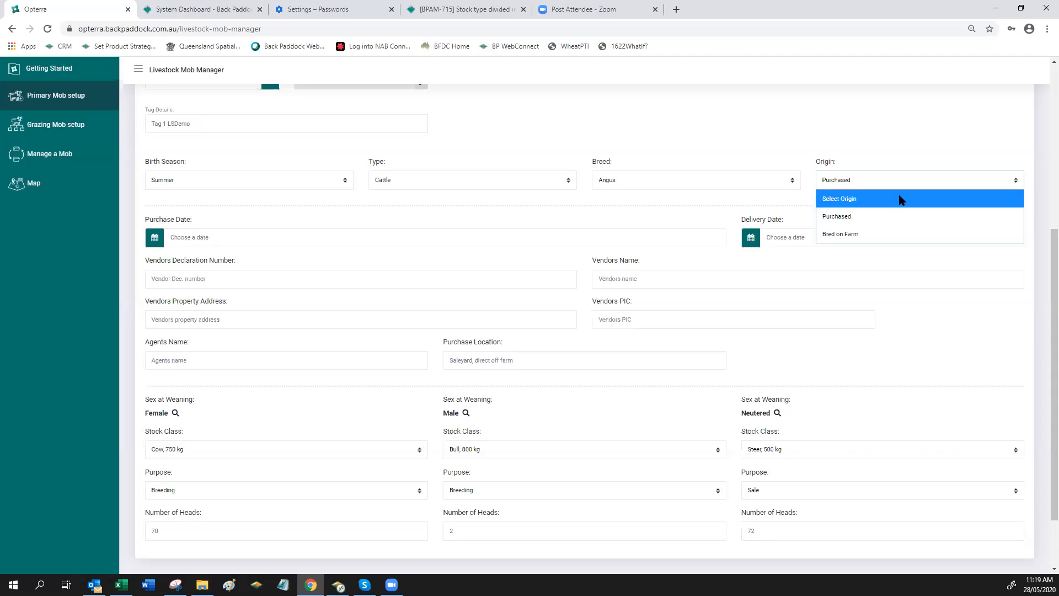
{"action": "left_click", "coordinate": [859, 216]}
{"action": "left_click", "coordinate": [876, 181]}
{"action": "left_click", "coordinate": [870, 232]}
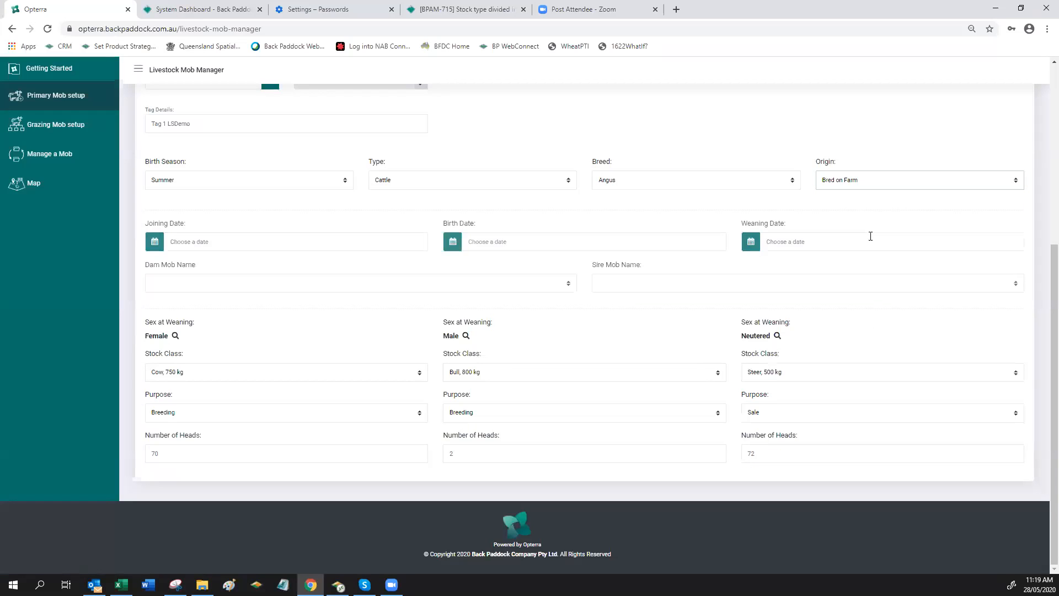
Review the mob's stock classes, purposes and head numbers, and return to the Primary Mobs Summary
{"action": "scroll", "coordinate": [414, 346], "scroll_direction": "up", "scroll_amount": 3}
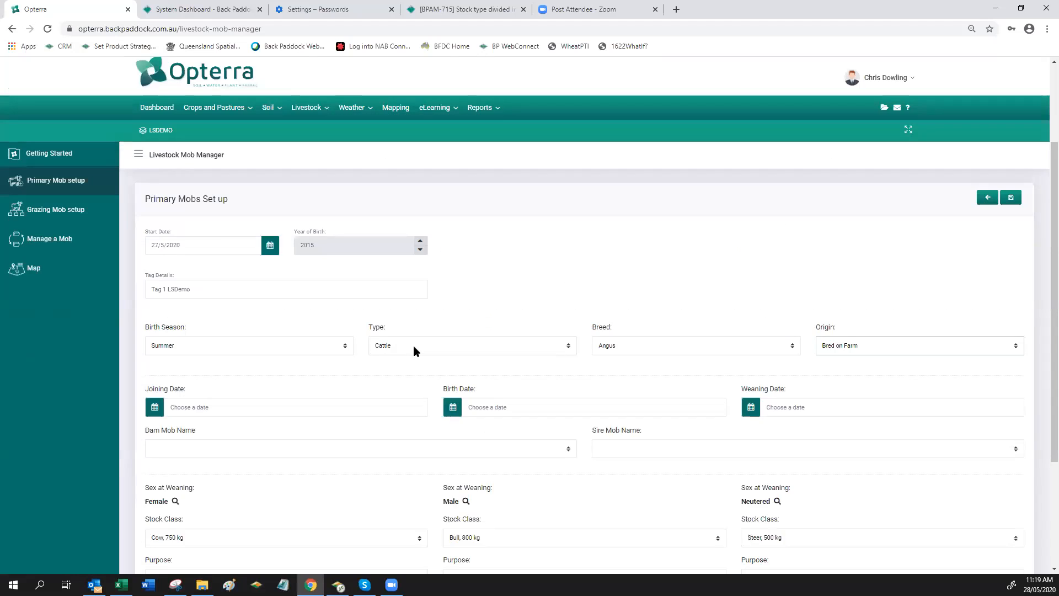
{"action": "scroll", "coordinate": [542, 438], "scroll_direction": "down", "scroll_amount": 3}
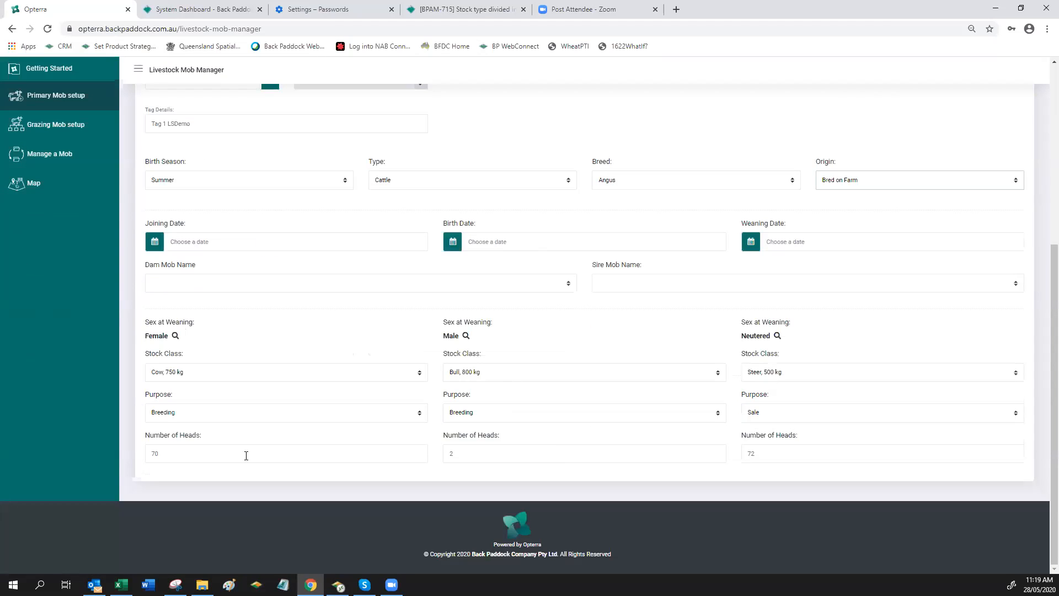
{"action": "scroll", "coordinate": [462, 180], "scroll_direction": "up", "scroll_amount": 2}
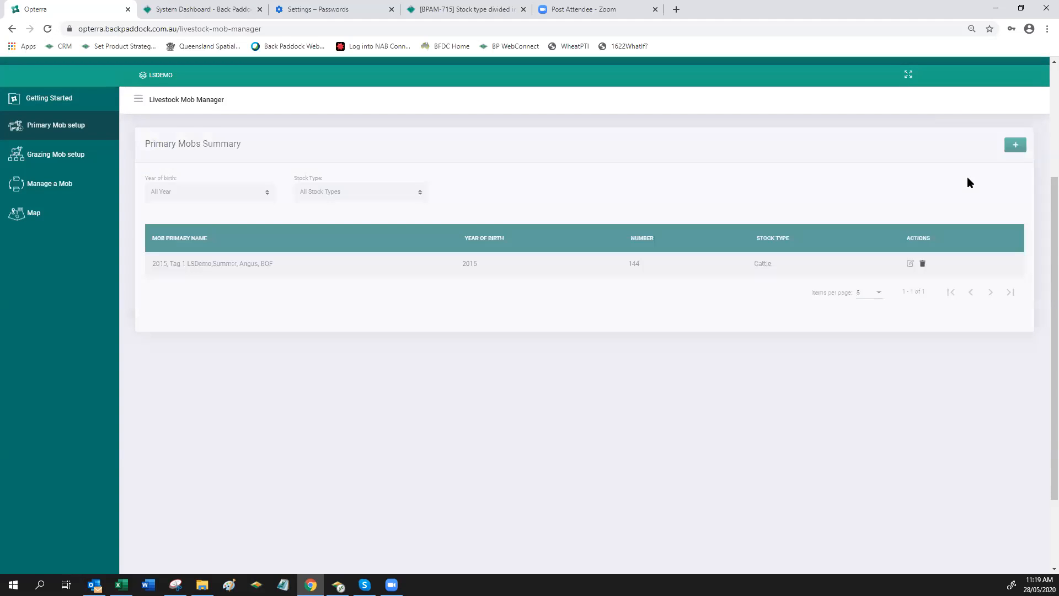
{"action": "left_click", "coordinate": [775, 243]}
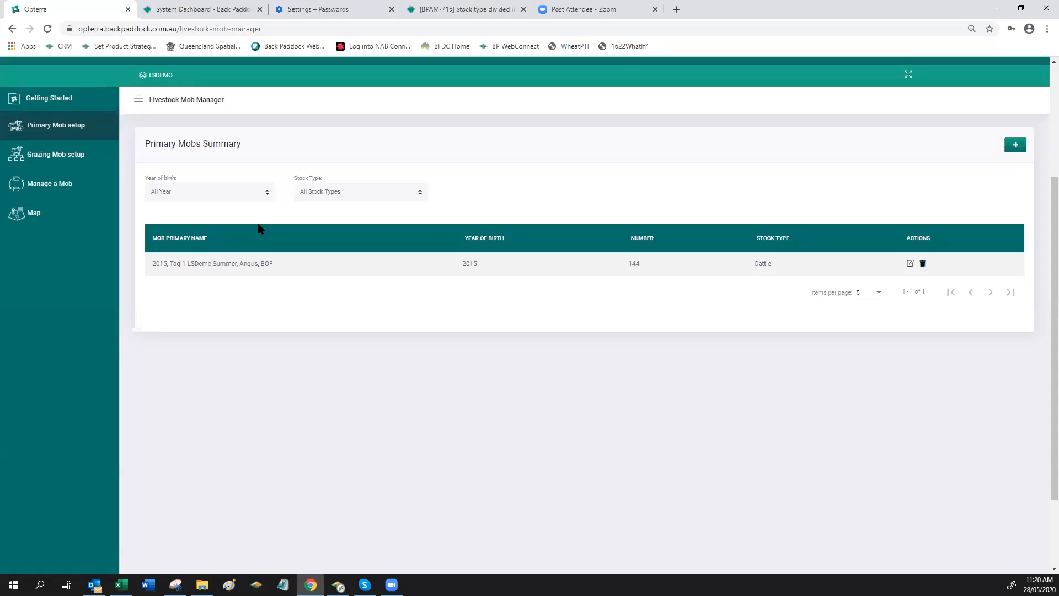
Open grazing mob GM01.01, review its setup, mob selection and joining record, and close it without saving
{"action": "left_click", "coordinate": [75, 158]}
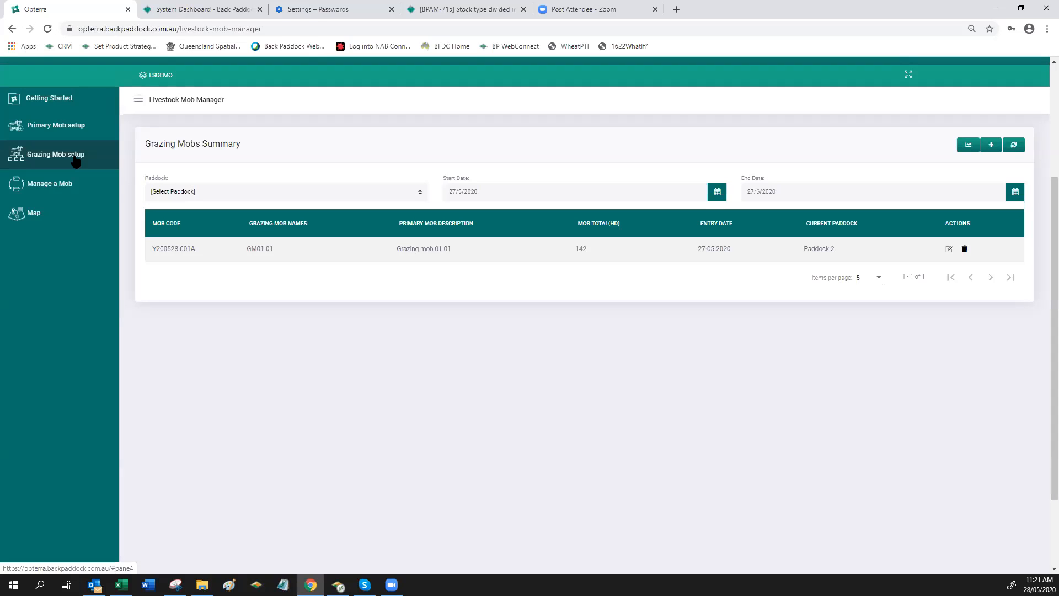
{"action": "left_click", "coordinate": [949, 250]}
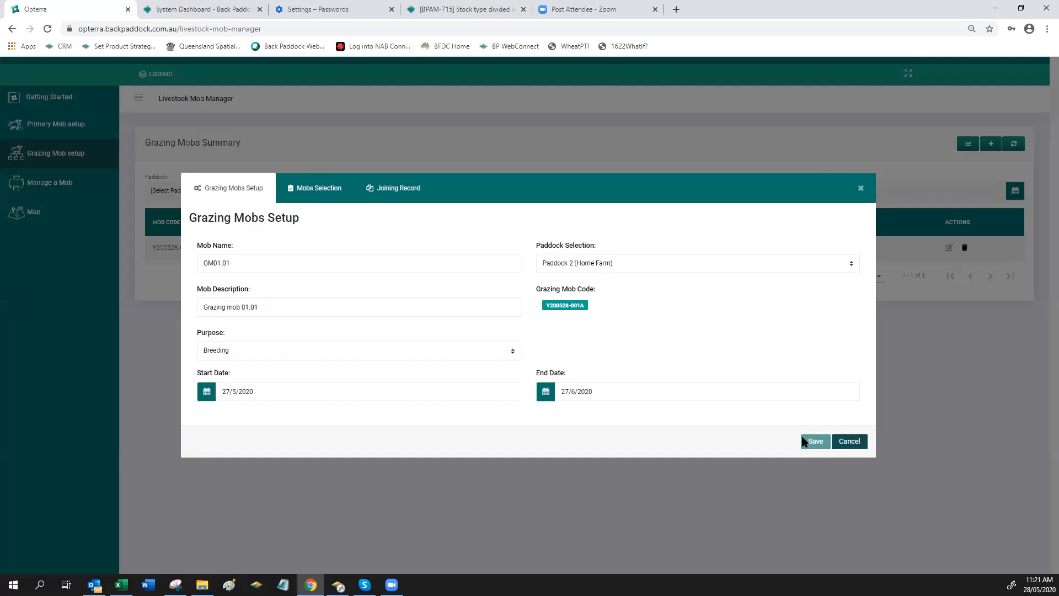
{"action": "left_click", "coordinate": [323, 189]}
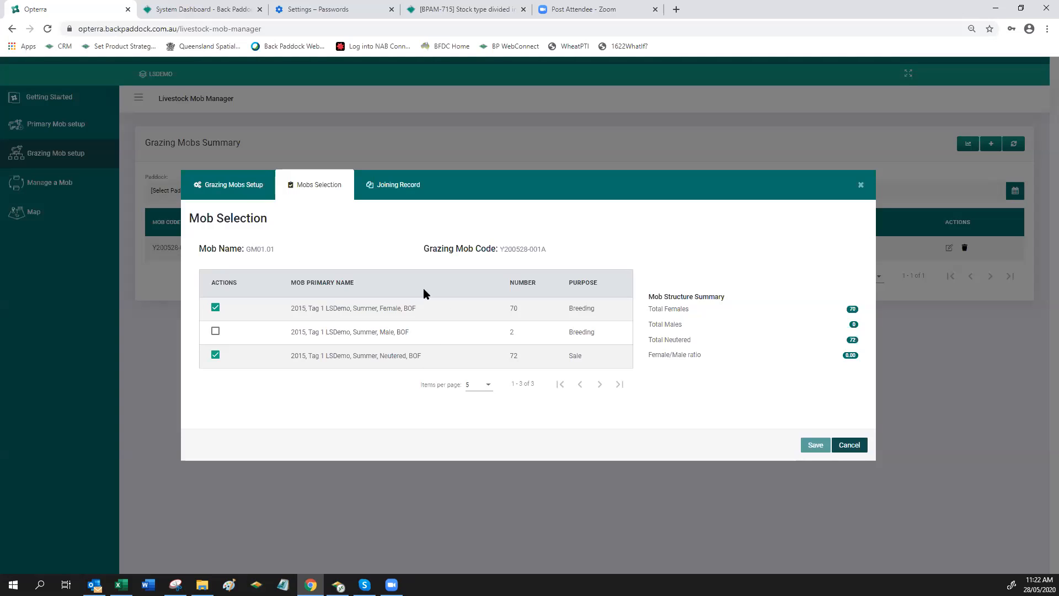
{"action": "left_click", "coordinate": [398, 185]}
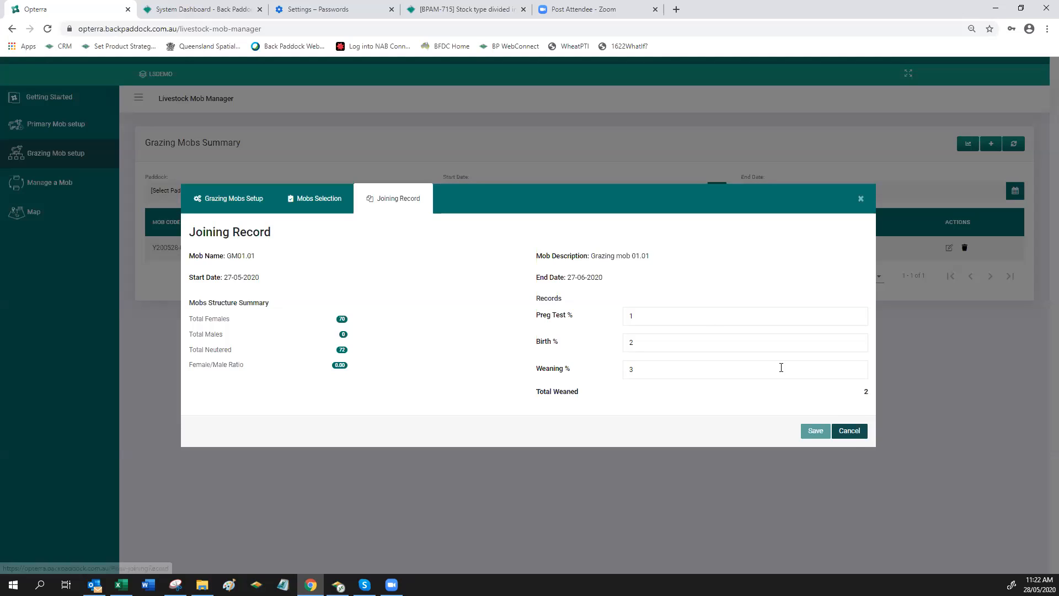
{"action": "left_click", "coordinate": [853, 432]}
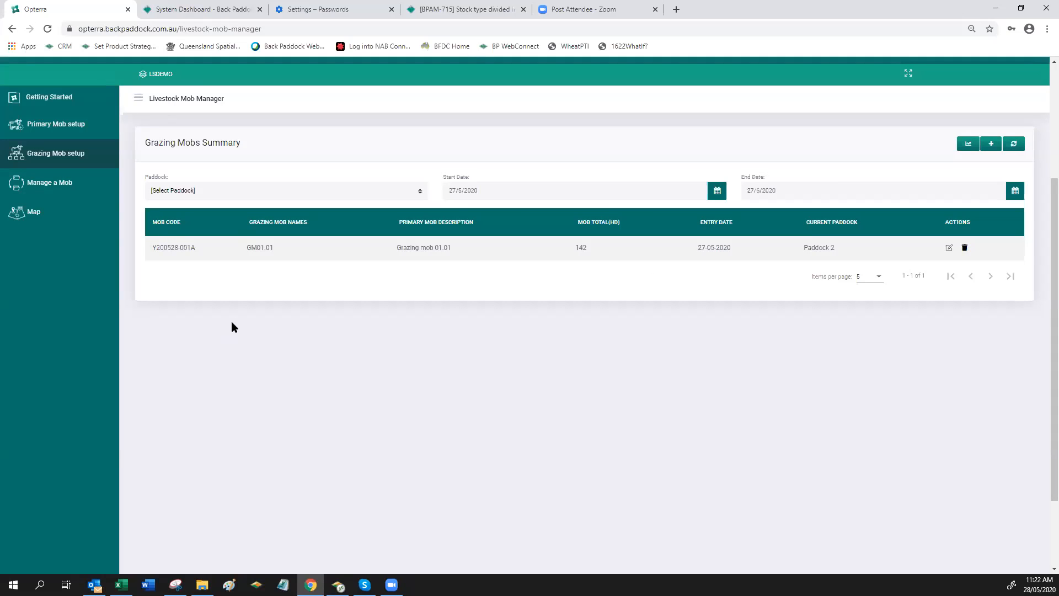
Start a move of grazing mob GM01.01, list 25 paddocks per page, and choose Paddock 5 and Paddock 6 as the next paddocks
{"action": "left_click", "coordinate": [60, 184]}
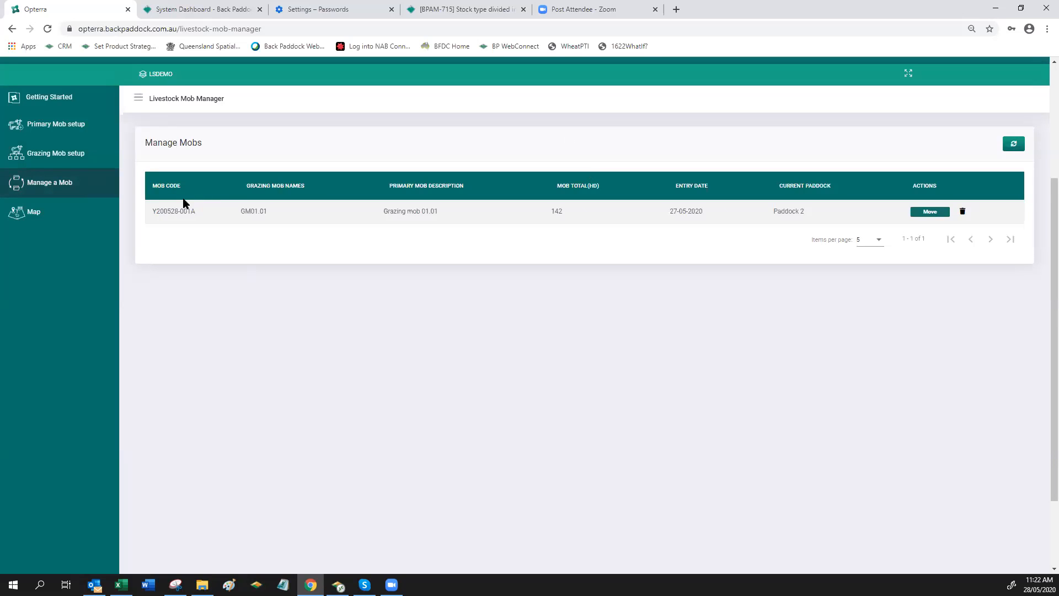
{"action": "left_click", "coordinate": [929, 212]}
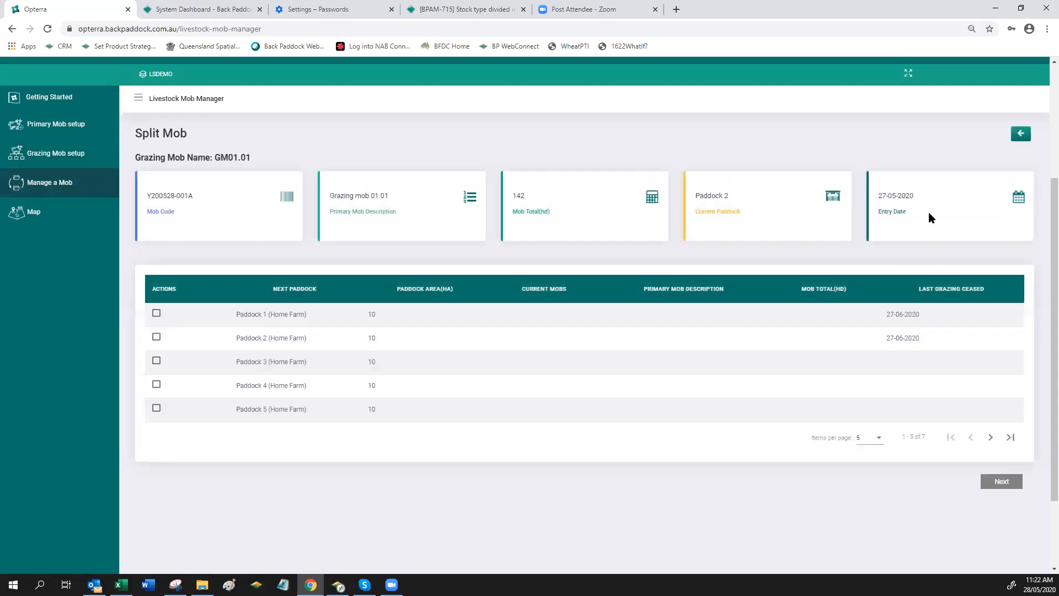
{"action": "left_click", "coordinate": [880, 439]}
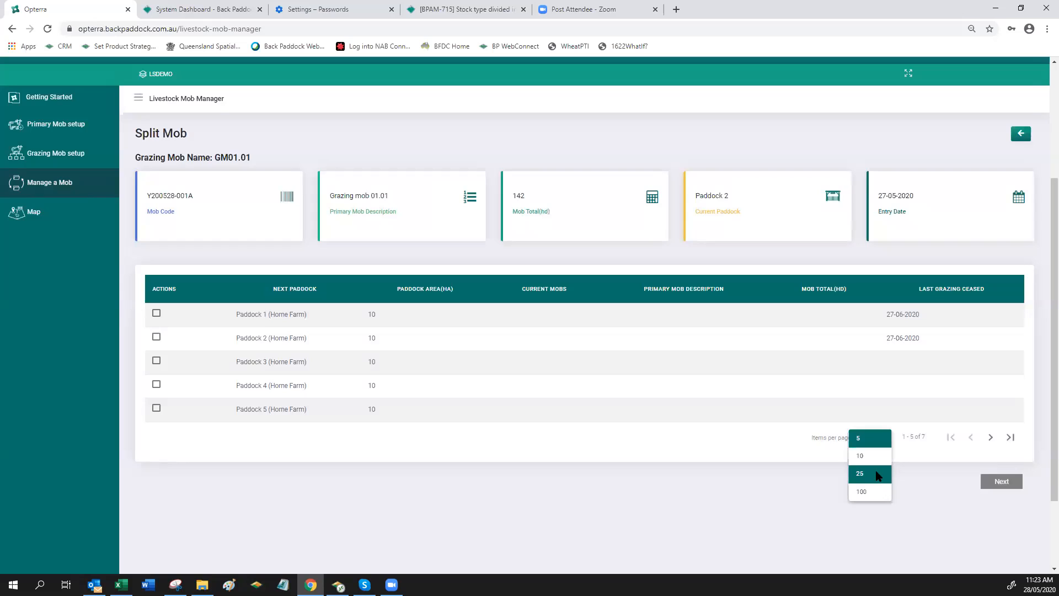
{"action": "left_click", "coordinate": [877, 476]}
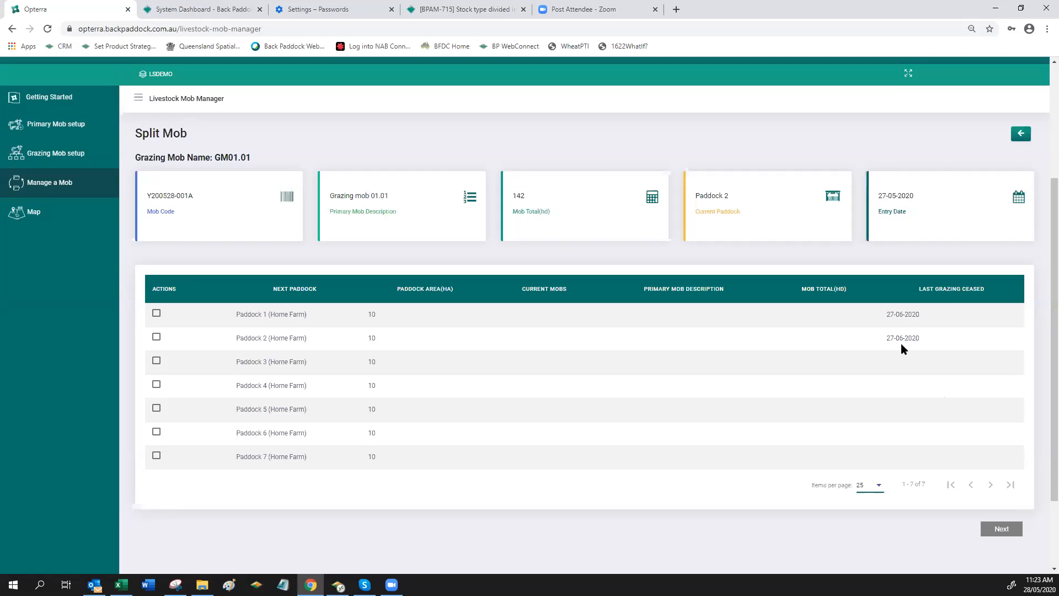
{"action": "left_click", "coordinate": [156, 409]}
{"action": "left_click", "coordinate": [156, 432]}
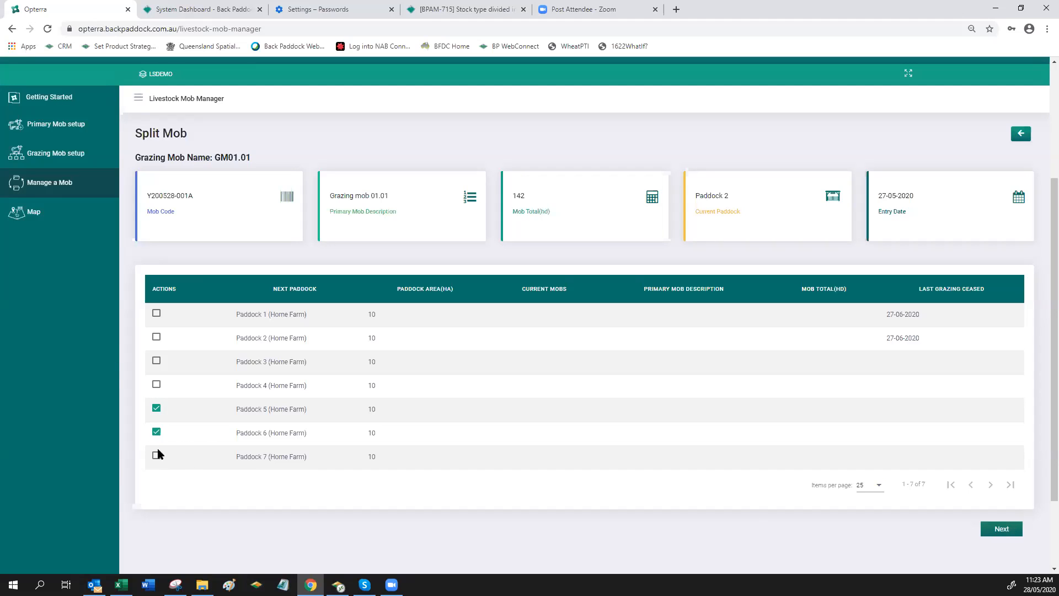
Review the mob move details and mob selection for Paddock 5, and save the split of GM01.01
{"action": "left_click", "coordinate": [1002, 529]}
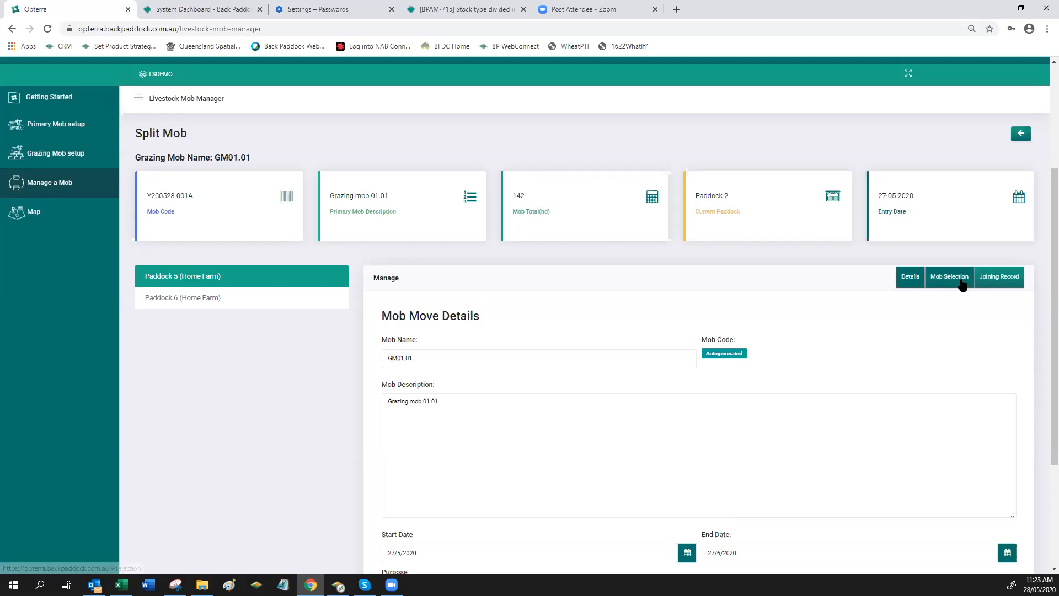
{"action": "left_click", "coordinate": [962, 284]}
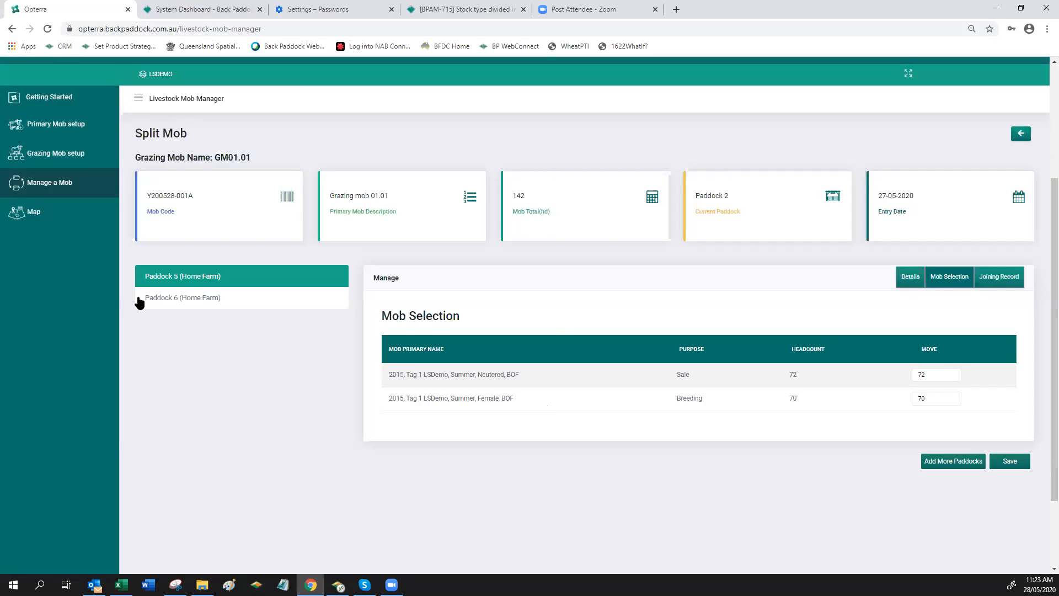
{"action": "left_click", "coordinate": [1010, 462]}
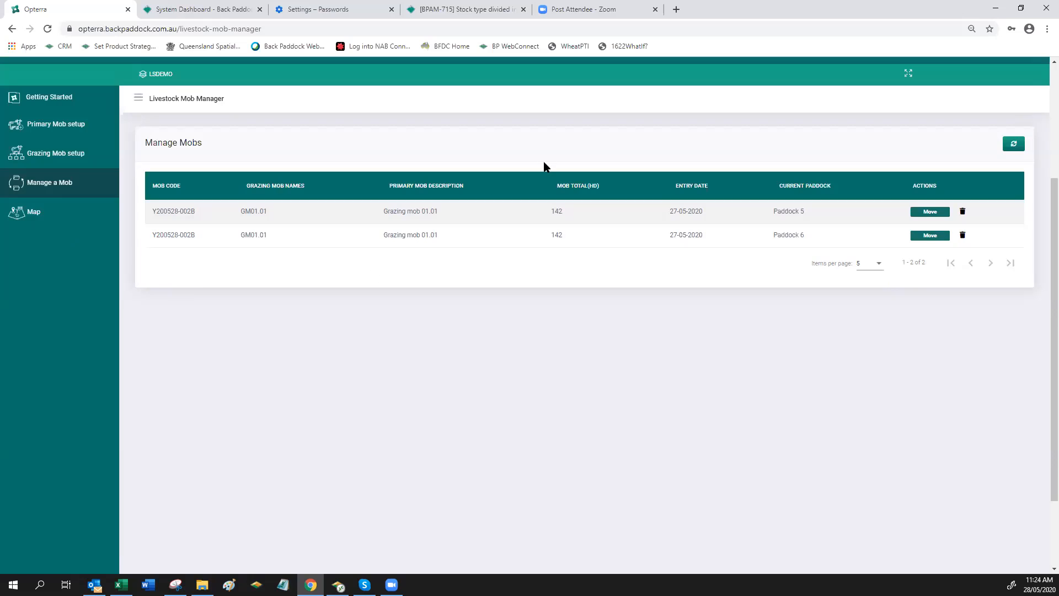
View the livestock map, and reopen Livestock Management to examine the Livestock Mob Manager's four-step getting-started overview
{"action": "left_click", "coordinate": [37, 217]}
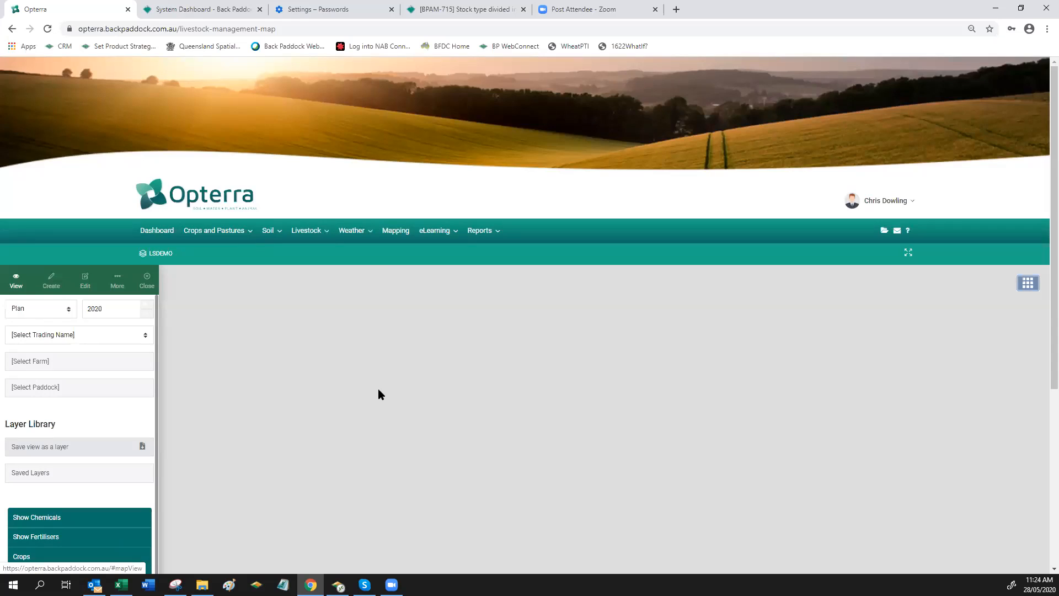
{"action": "scroll", "coordinate": [379, 385], "scroll_direction": "down", "scroll_amount": 3}
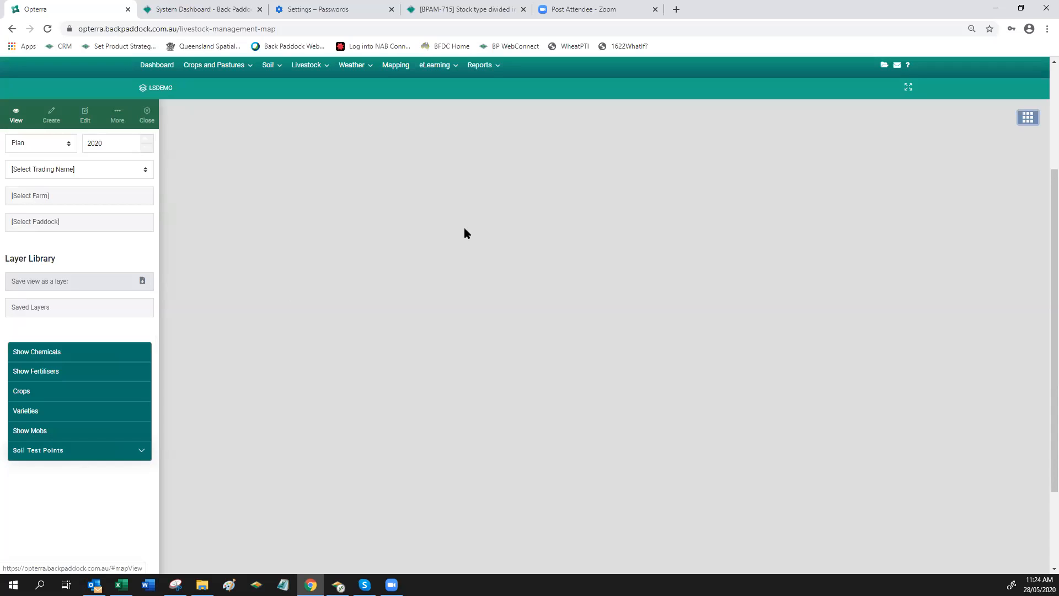
{"action": "mouse_move", "coordinate": [308, 76]}
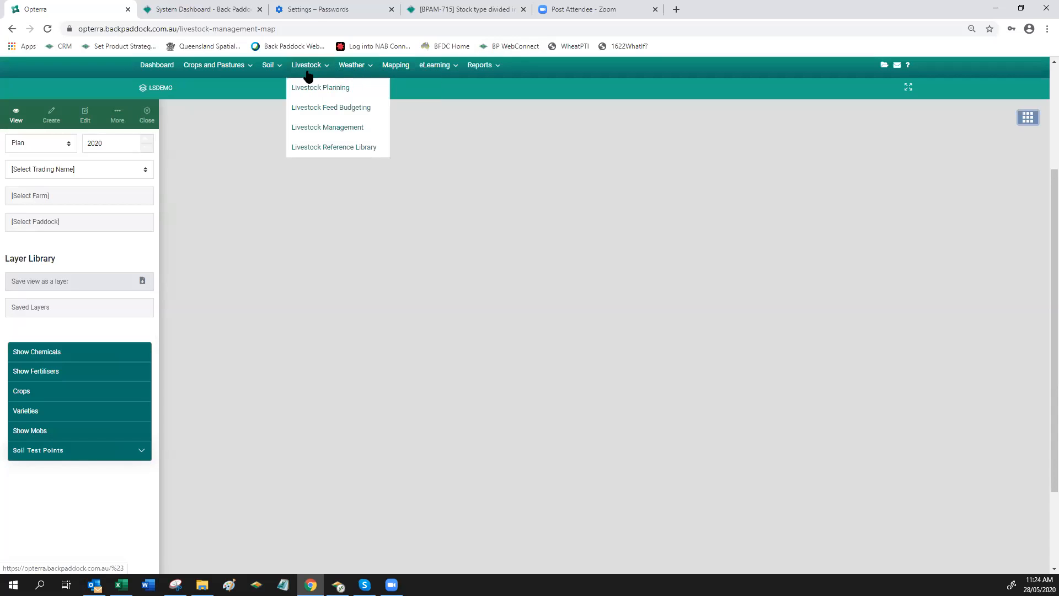
{"action": "left_click", "coordinate": [335, 126]}
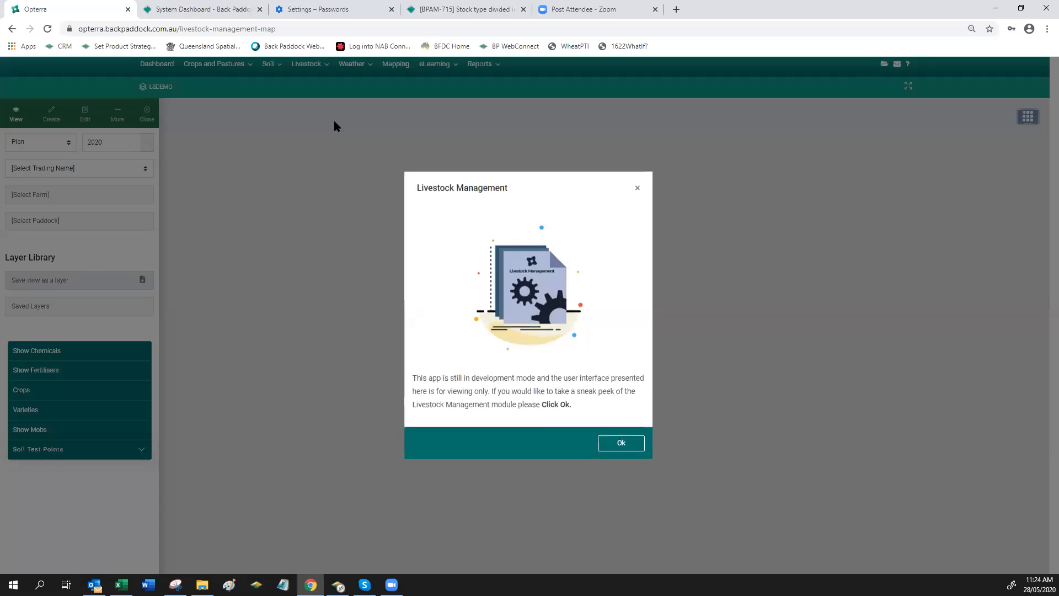
{"action": "left_click", "coordinate": [631, 444]}
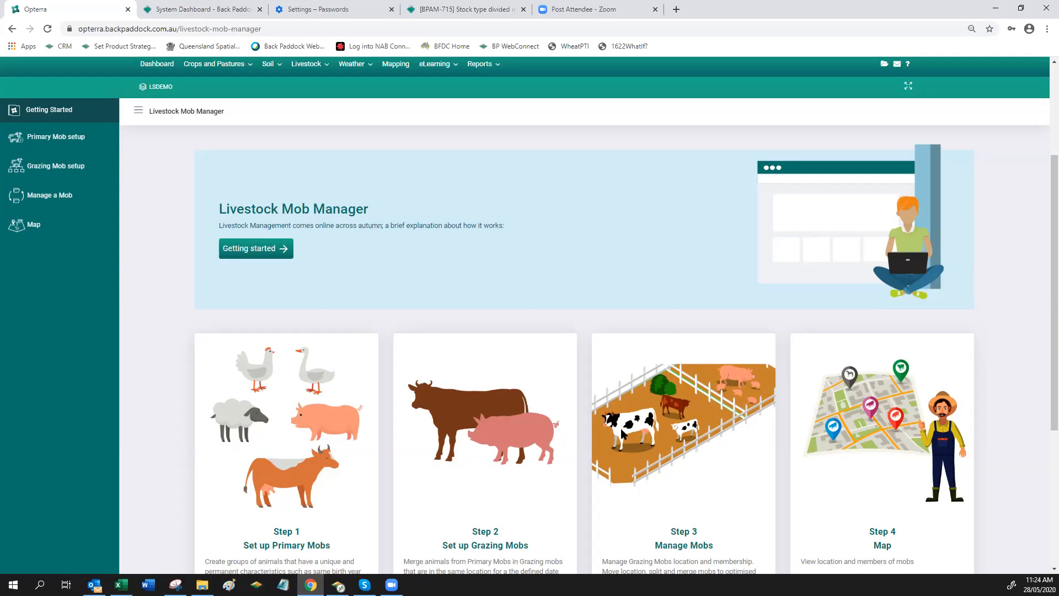
{"action": "scroll", "coordinate": [553, 377], "scroll_direction": "down", "scroll_amount": 1}
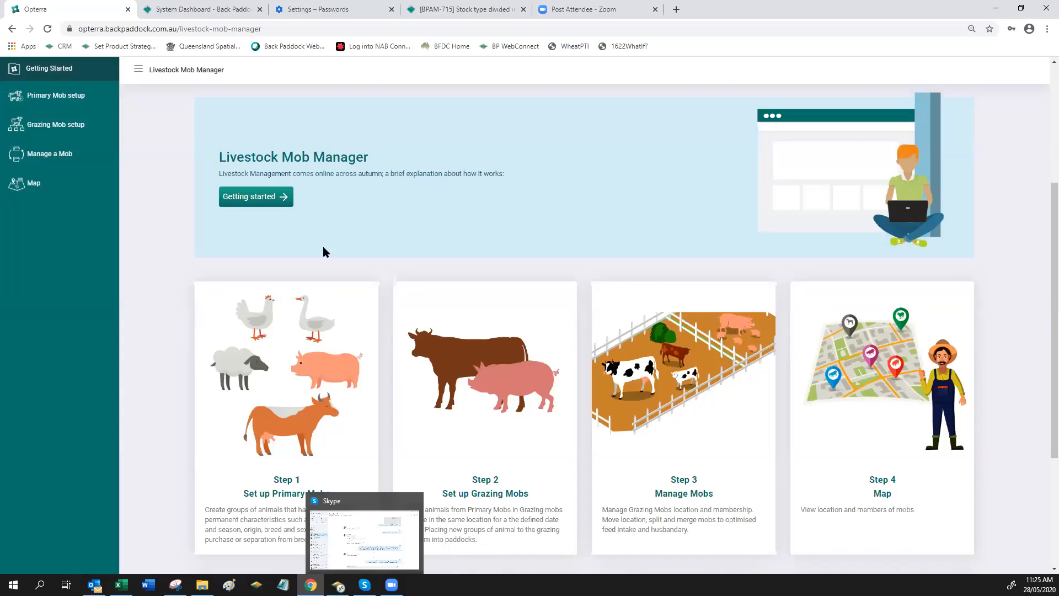
{"action": "scroll", "coordinate": [386, 247], "scroll_direction": "up", "scroll_amount": 1}
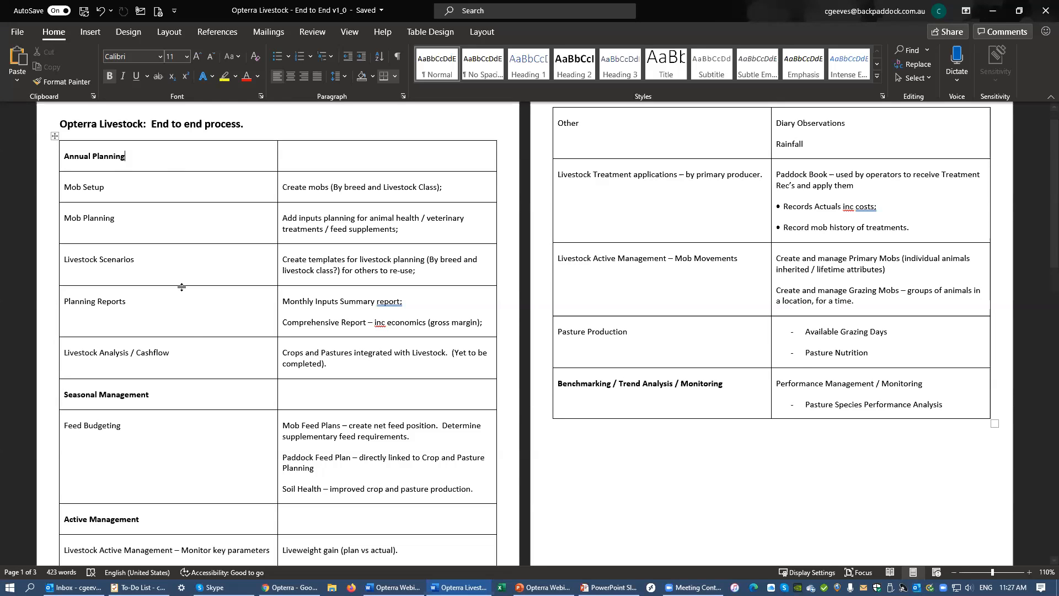
Review the Seasonal Management and Active Management sections of the Opterra Livestock end-to-end process table
{"action": "left_click", "coordinate": [192, 397]}
{"action": "scroll", "coordinate": [192, 397], "scroll_direction": "down", "scroll_amount": 2}
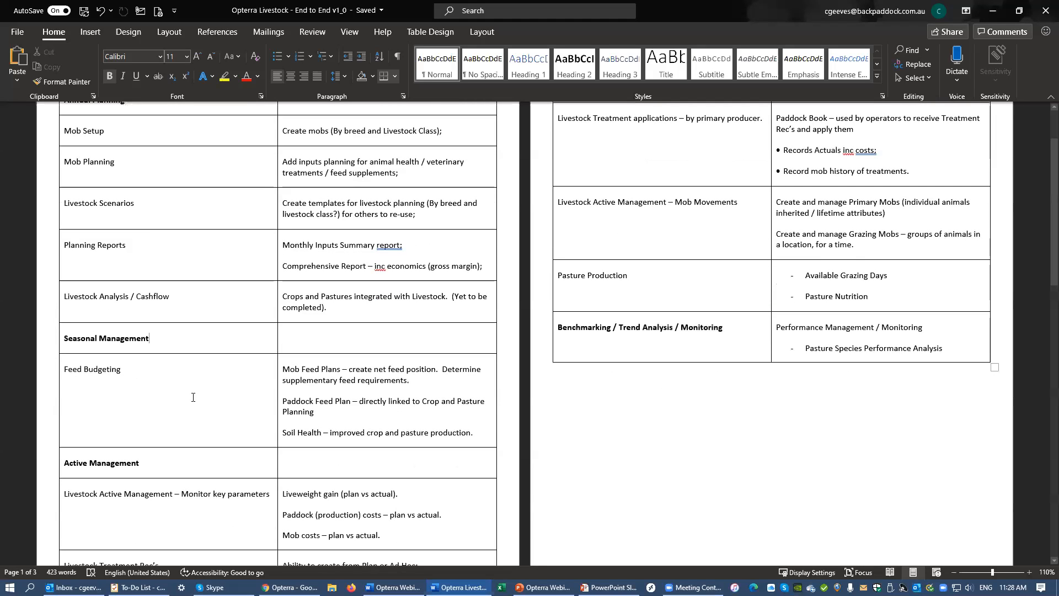
{"action": "left_click", "coordinate": [197, 464]}
{"action": "scroll", "coordinate": [196, 468], "scroll_direction": "down", "scroll_amount": 2}
{"action": "left_click", "coordinate": [196, 468]}
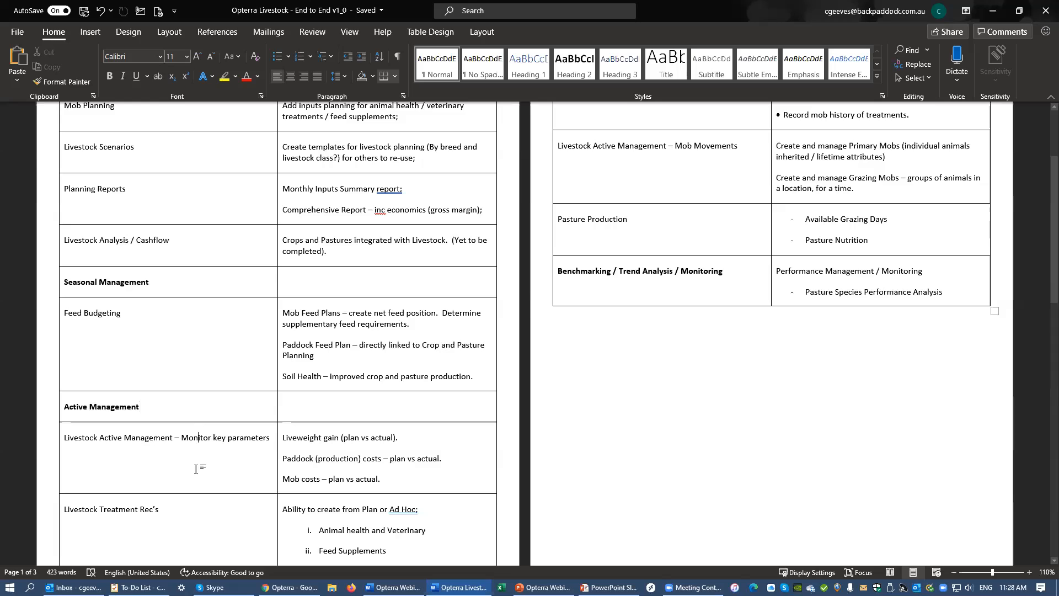
{"action": "left_click", "coordinate": [163, 402]}
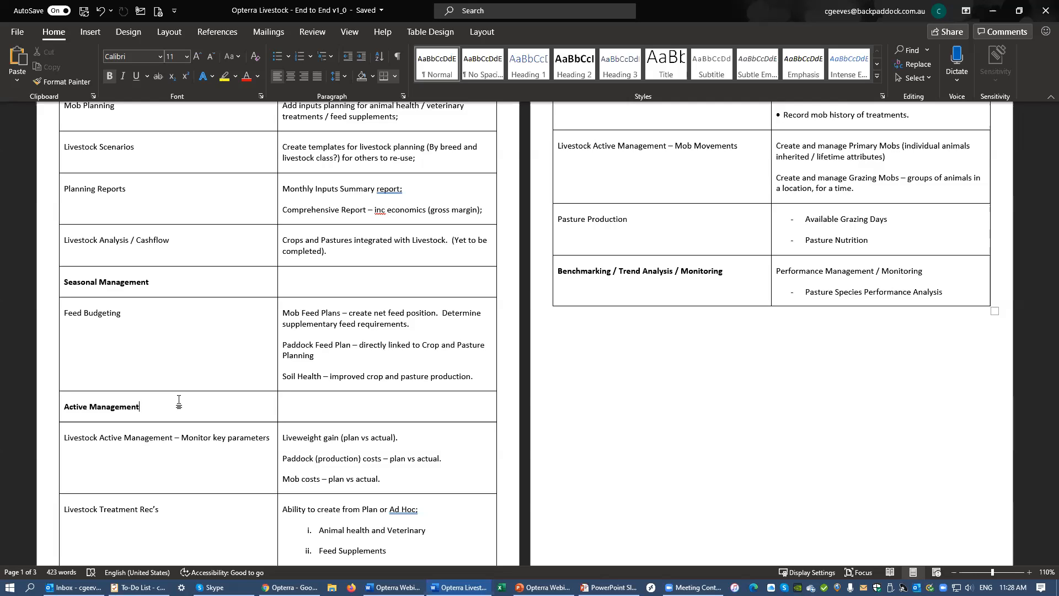
{"action": "left_click", "coordinate": [157, 456]}
{"action": "scroll", "coordinate": [157, 458], "scroll_direction": "down", "scroll_amount": 2}
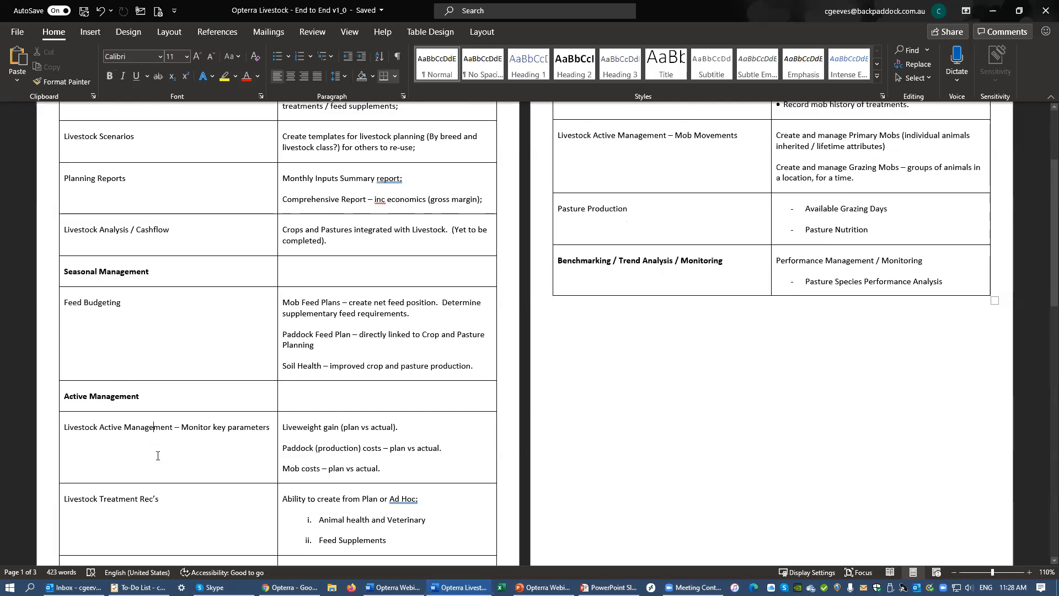
Review the Benchmarking / Trend Analysis / Monitoring row and its performance analysis entry in the end-to-end process table
{"action": "scroll", "coordinate": [615, 409], "scroll_direction": "up", "scroll_amount": 6}
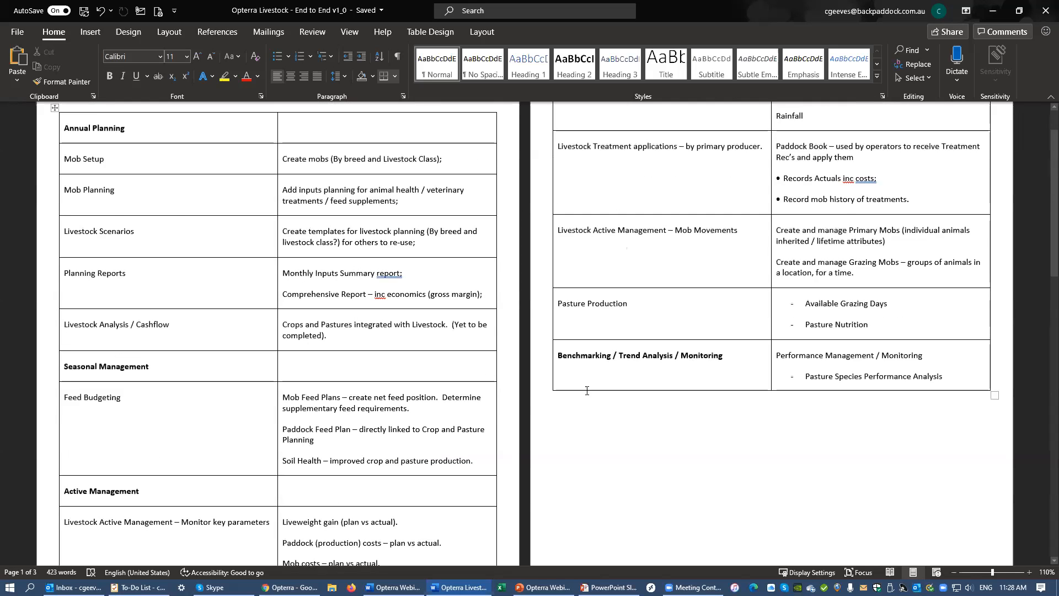
{"action": "scroll", "coordinate": [616, 411], "scroll_direction": "down", "scroll_amount": 3}
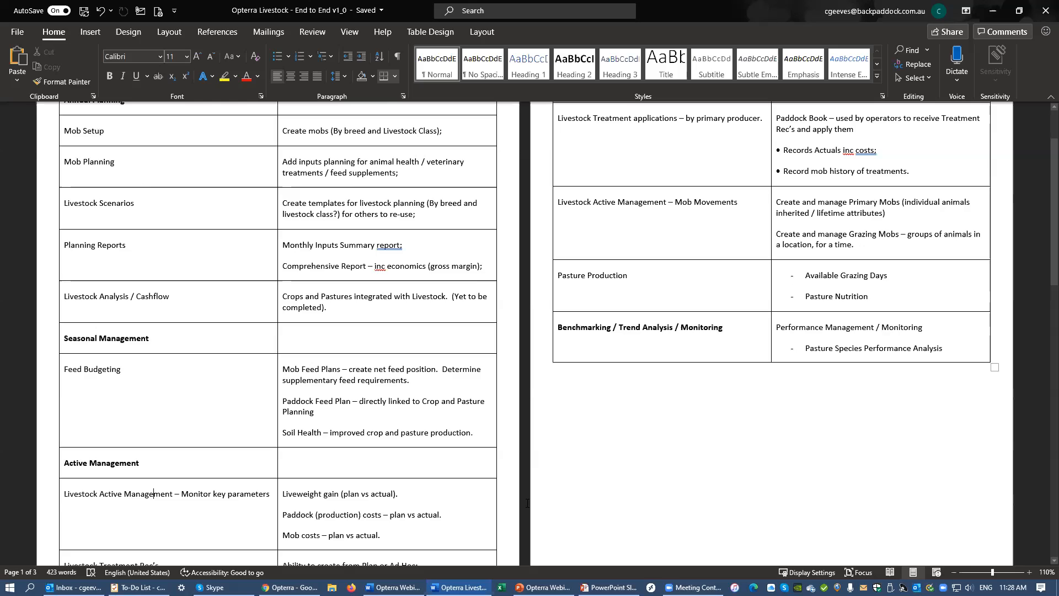
{"action": "left_click", "coordinate": [702, 348]}
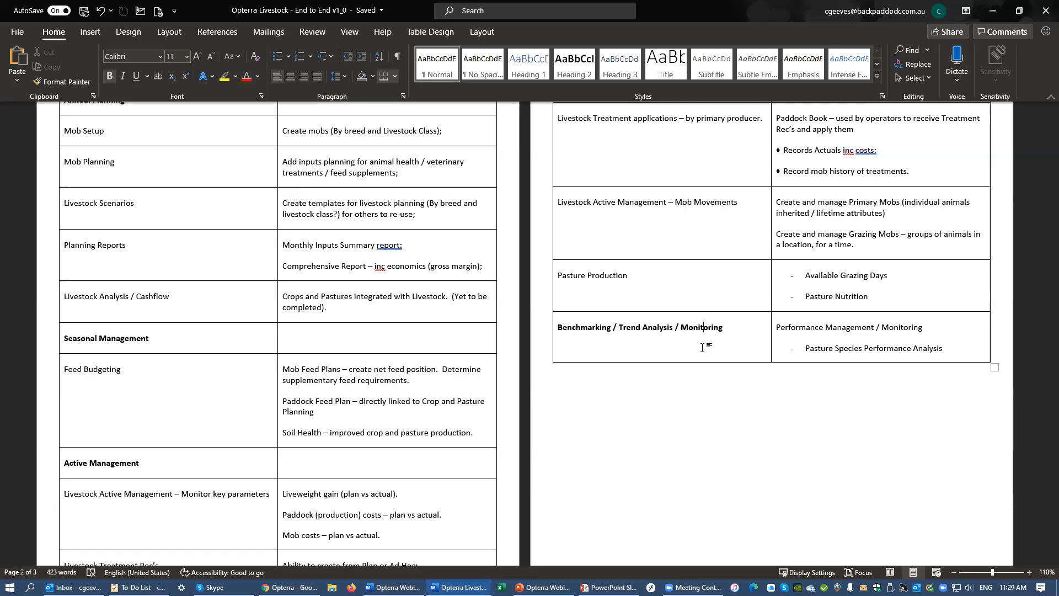
{"action": "scroll", "coordinate": [703, 348], "scroll_direction": "up", "scroll_amount": 3}
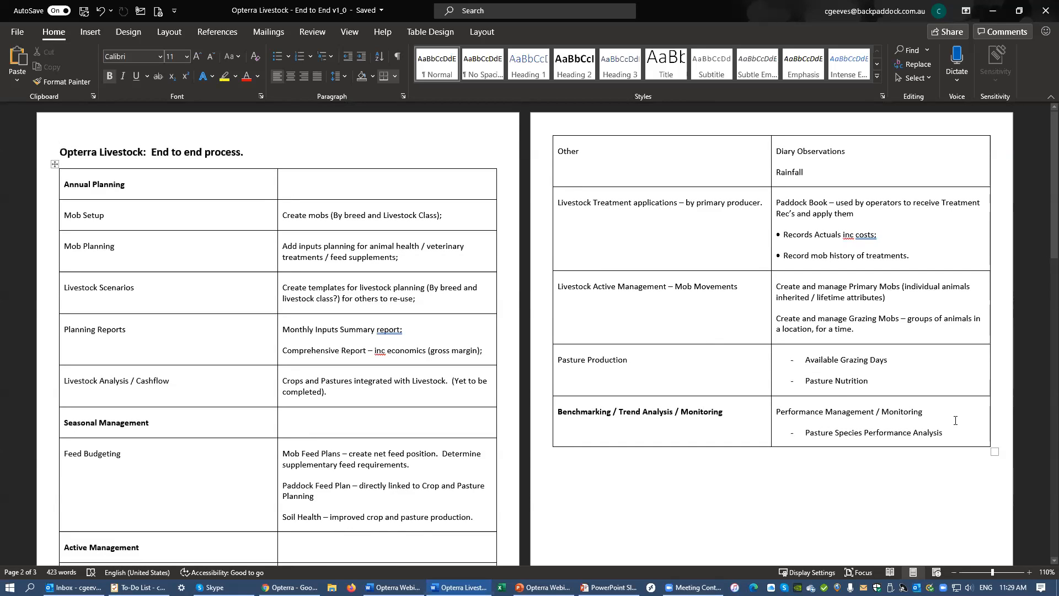
{"action": "left_click", "coordinate": [966, 437]}
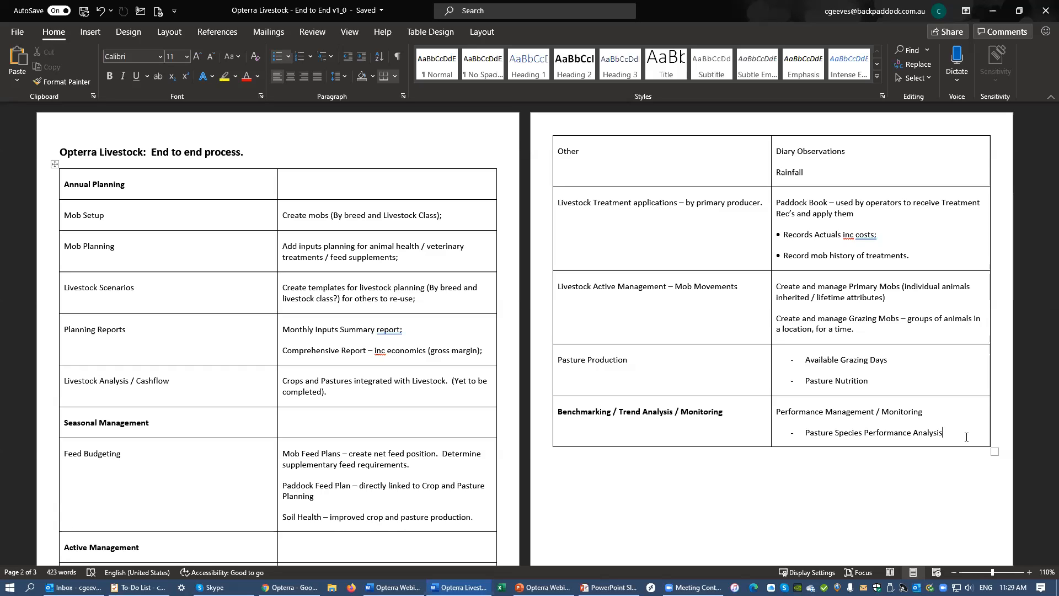
{"action": "left_click", "coordinate": [459, 555]}
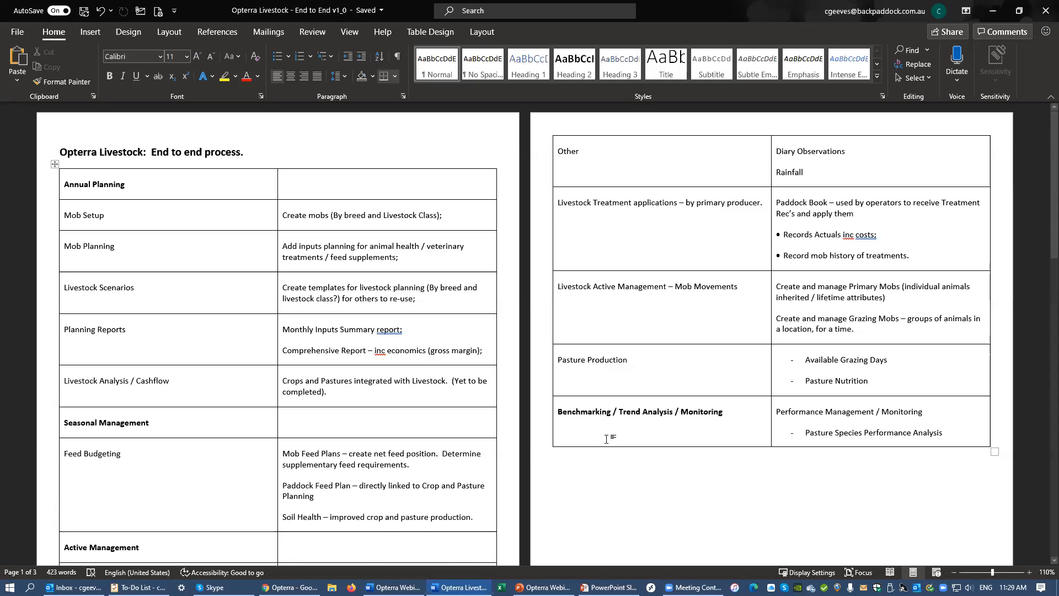
Add a full stop after "Pasture Species Performance Analysis" in the Benchmarking / Trend Analysis / Monitoring row
{"action": "scroll", "coordinate": [607, 439], "scroll_direction": "down", "scroll_amount": 5}
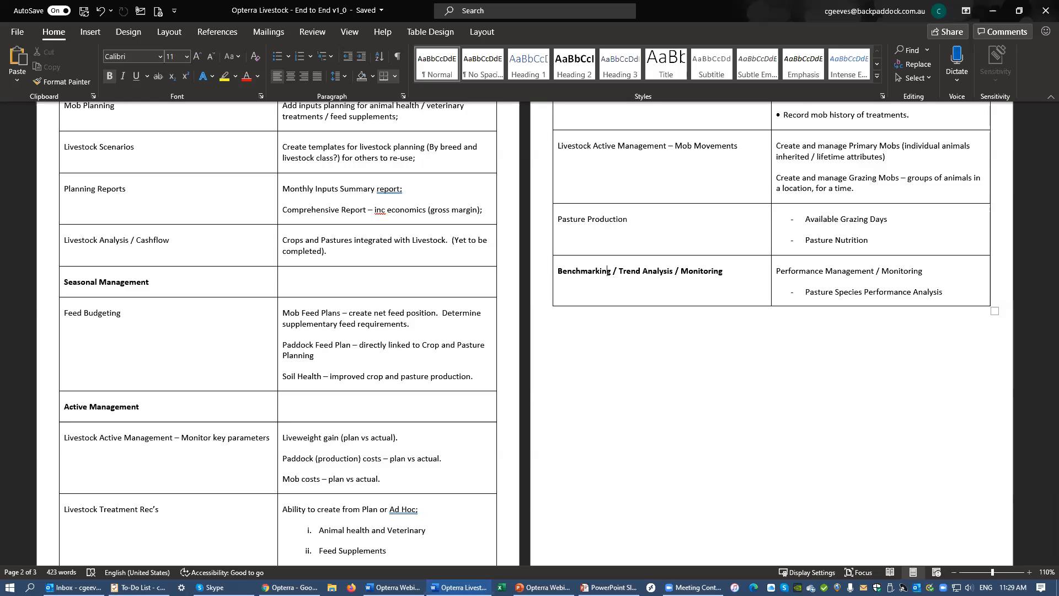
{"action": "left_click", "coordinate": [960, 295]}
{"action": "type", "text": "."}
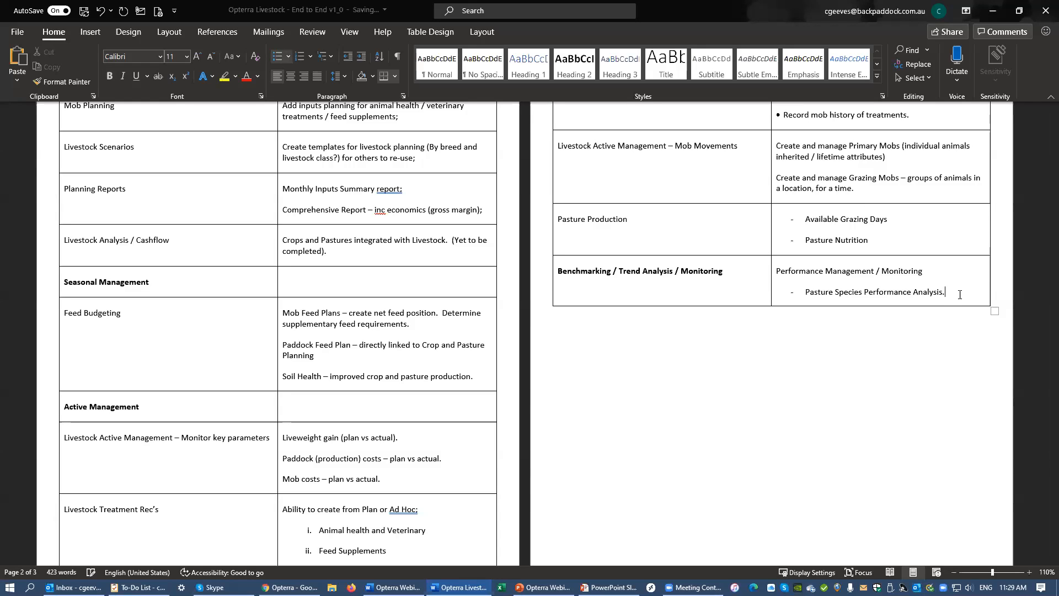